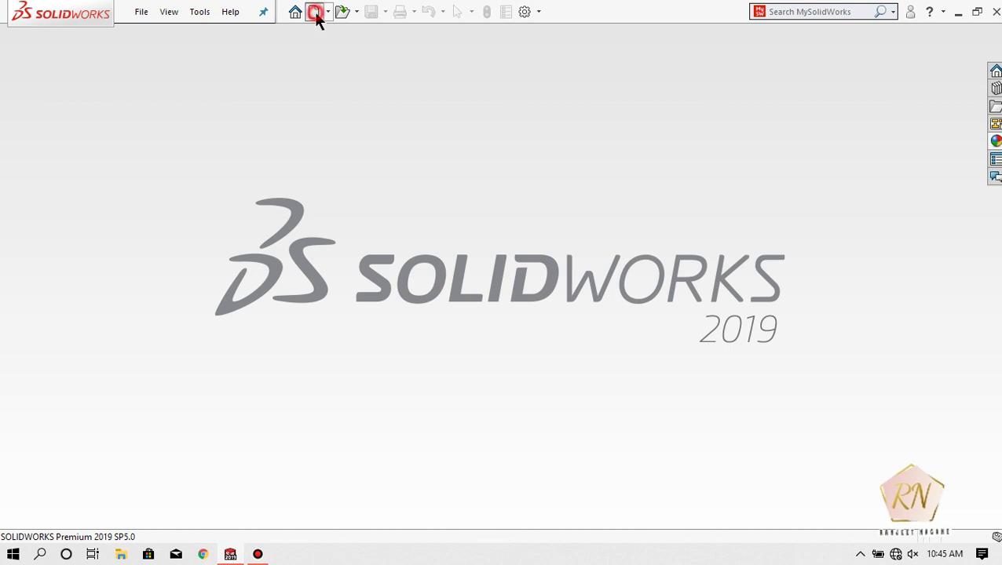
Create a new part and start a sketch on the Front Plane
click(540, 437)
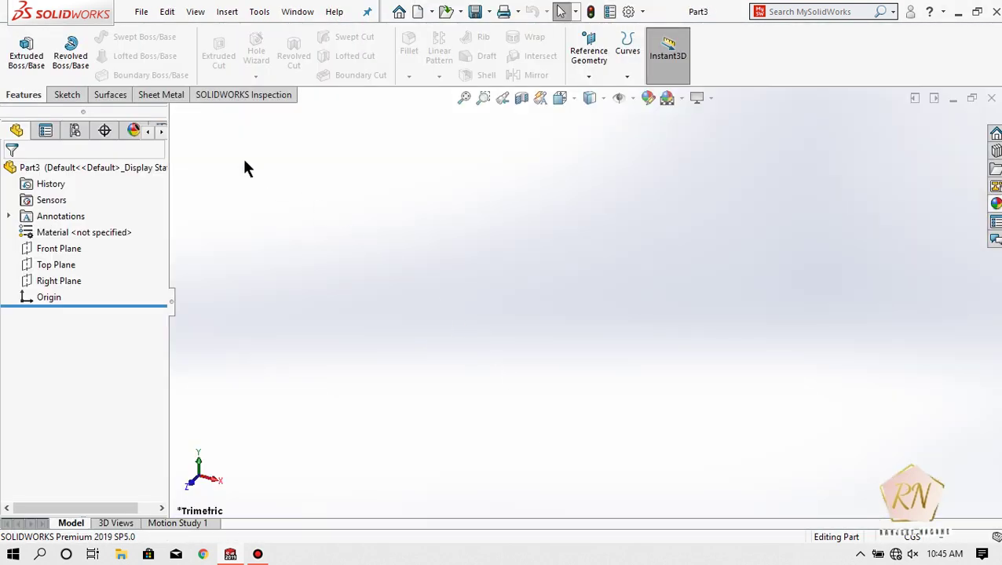
click(66, 94)
click(20, 49)
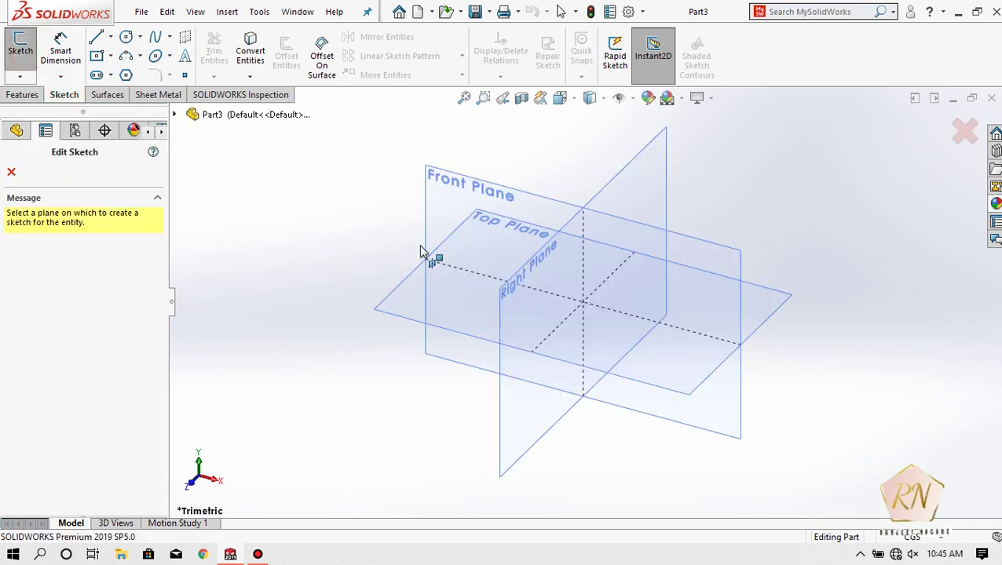
click(99, 37)
Draw connected lines: a short horizontal base from the origin, a long slanted side, and a short top edge
click(586, 301)
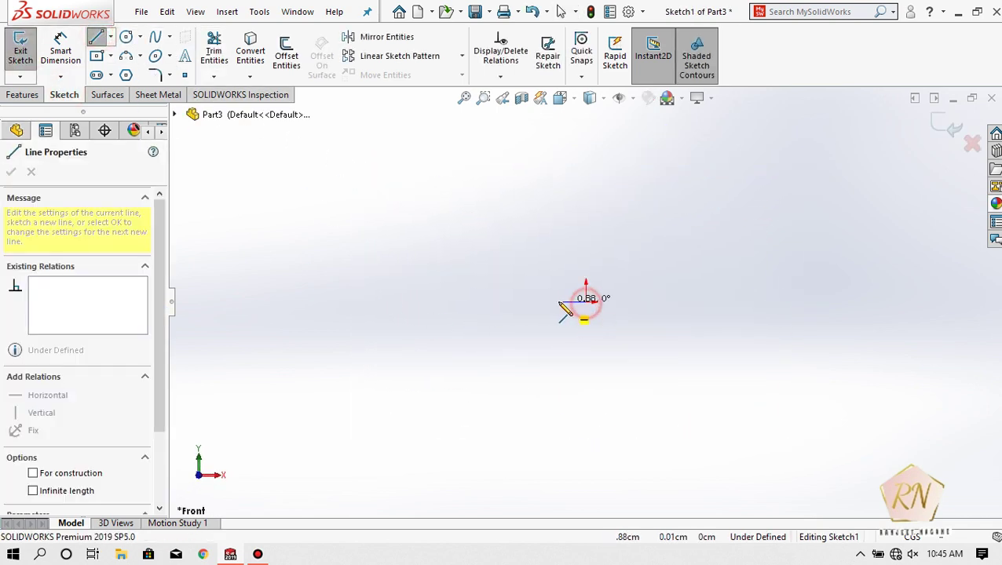
click(534, 302)
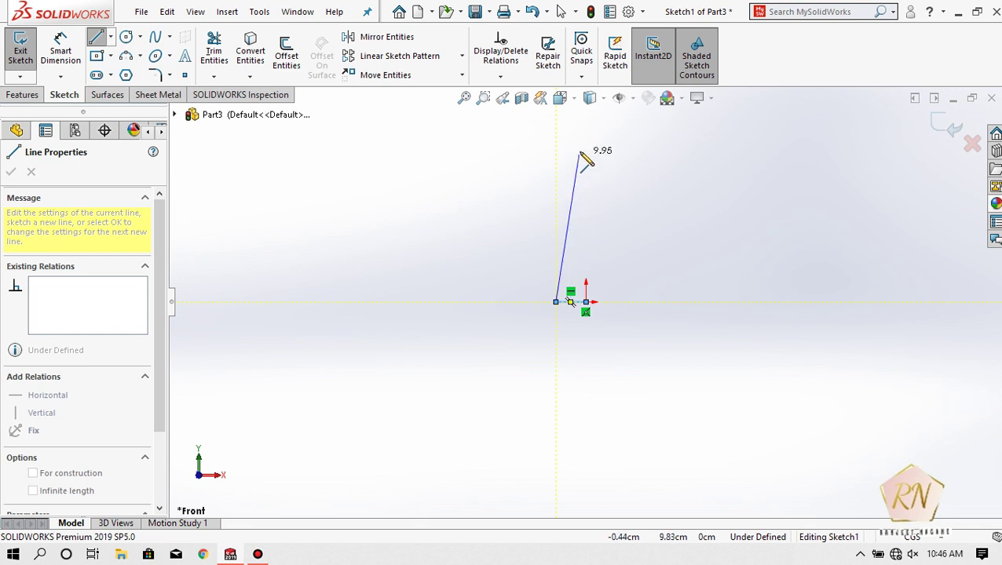
click(578, 138)
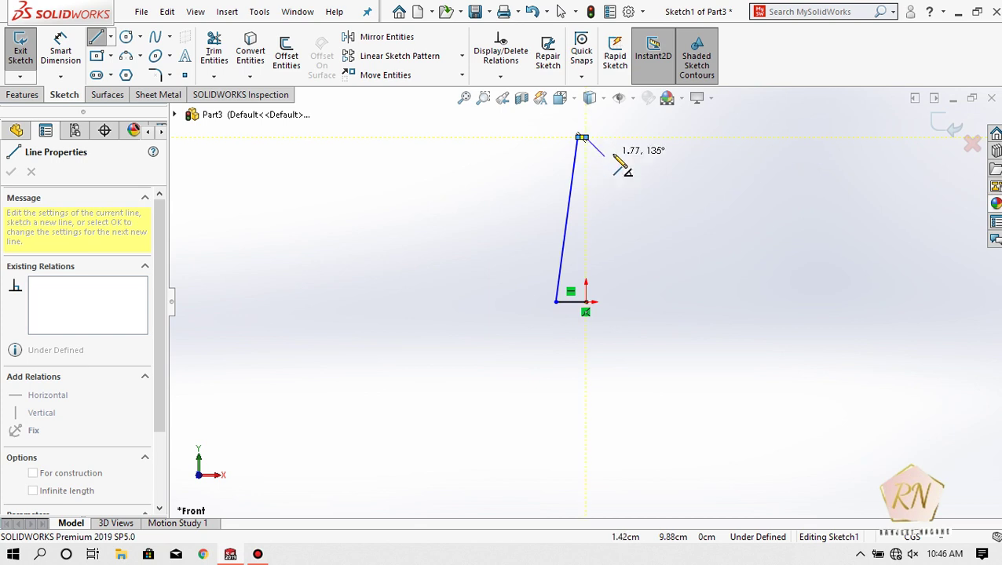
key(Escape)
scroll(605, 137, down, 3)
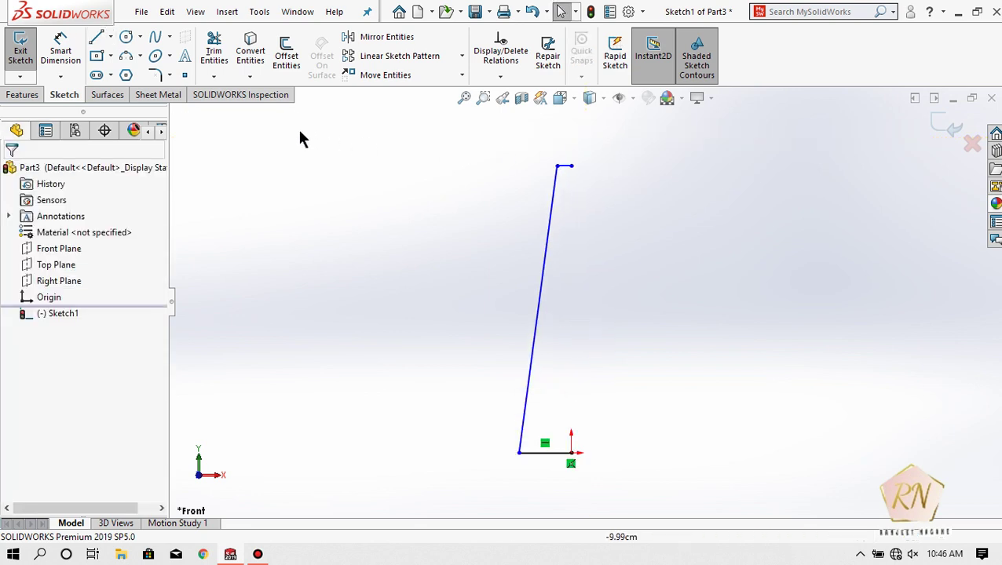
Draw a vertical centreline straight up from the origin
click(109, 37)
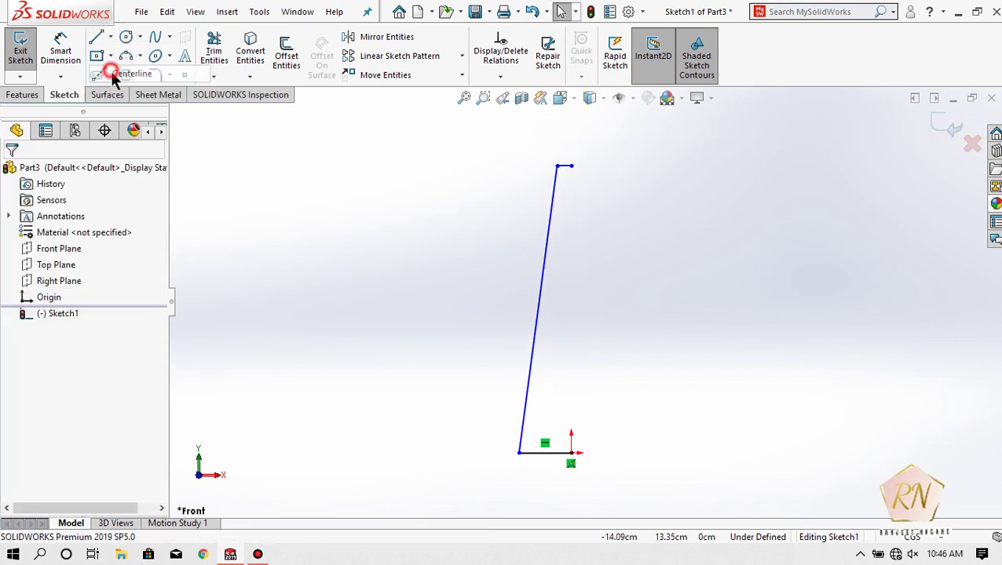
click(118, 73)
click(570, 453)
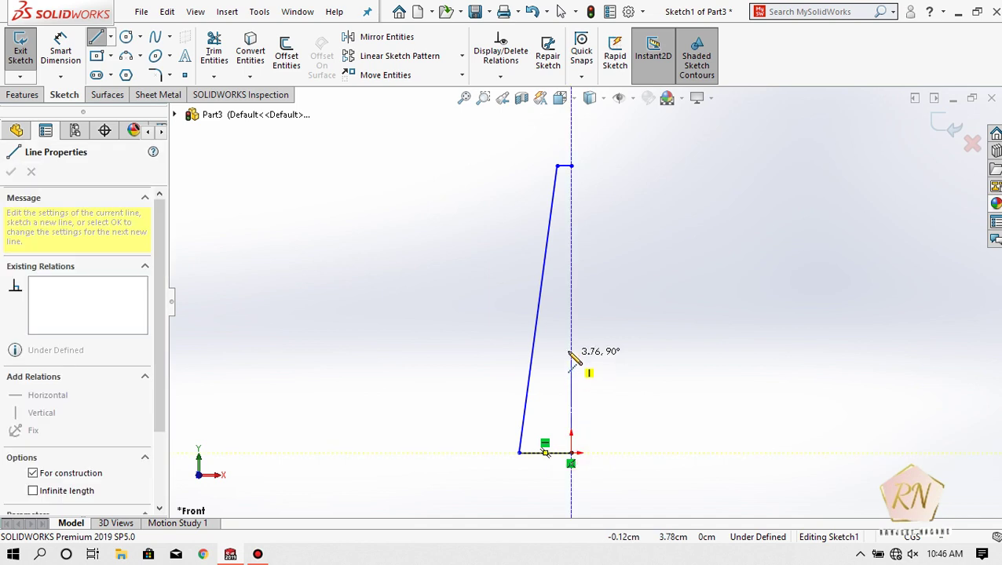
click(571, 349)
key(Escape)
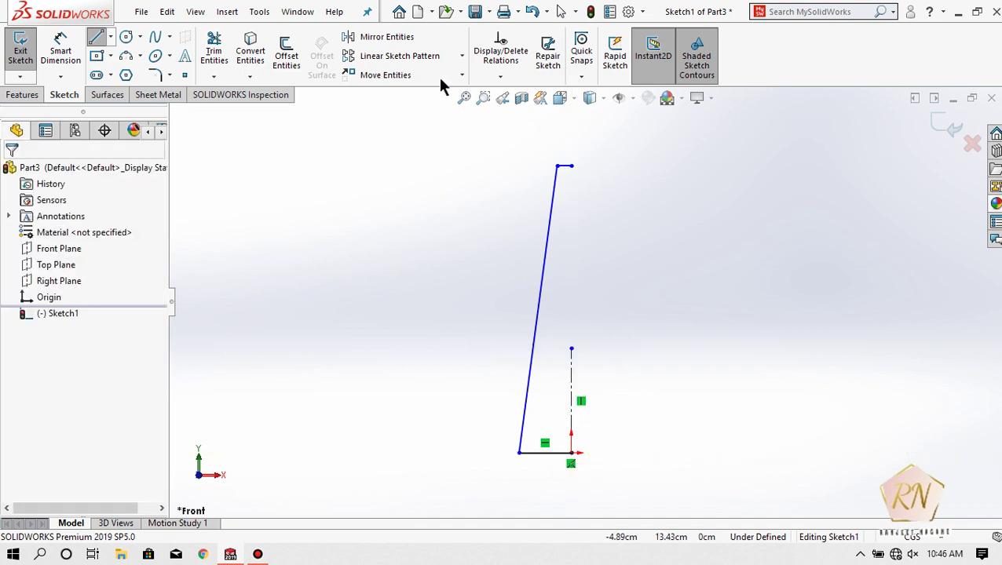
Mirror the base, slanted and top lines about the centreline into a tapered trapezoid
click(381, 37)
drag(562, 502, 503, 351)
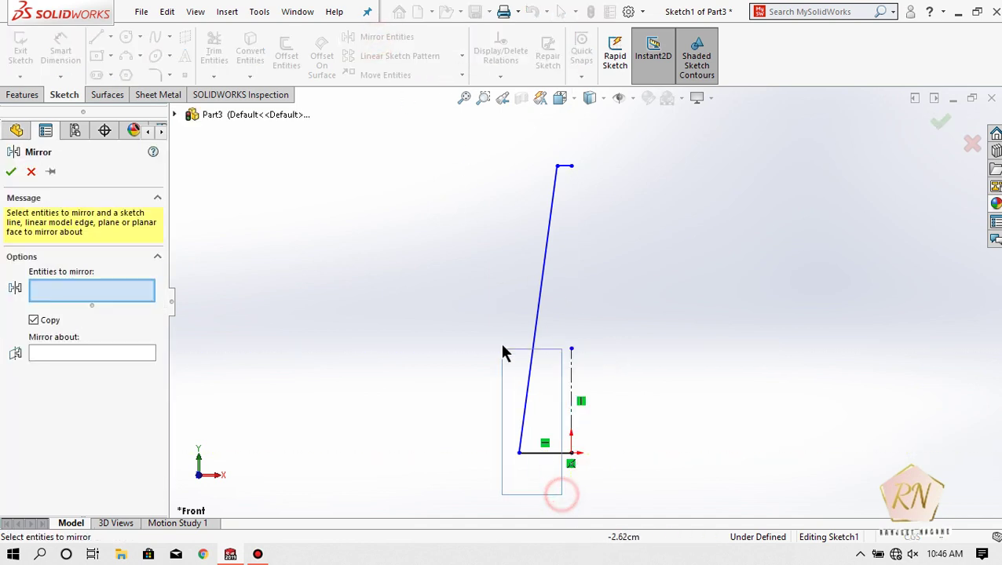
click(569, 168)
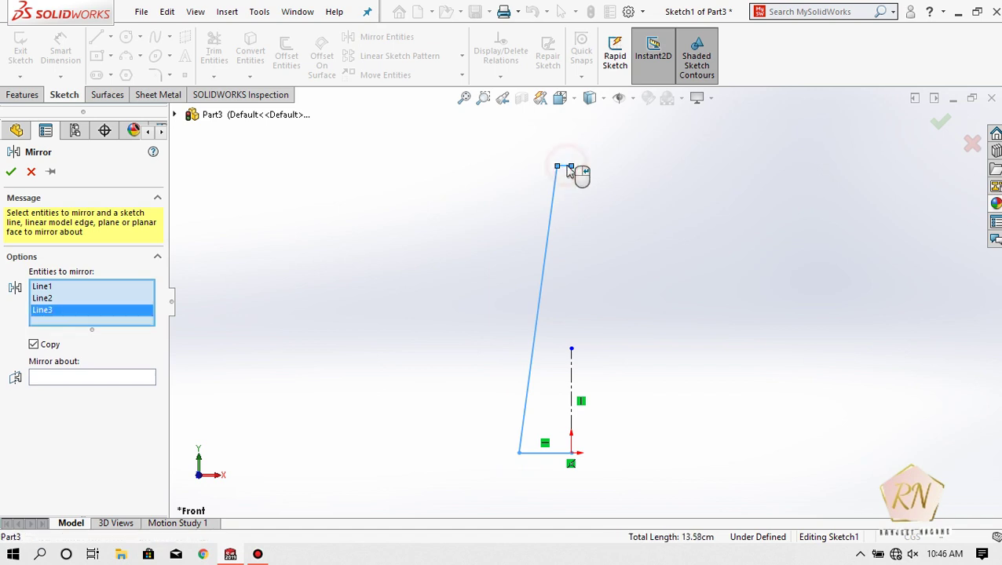
click(62, 384)
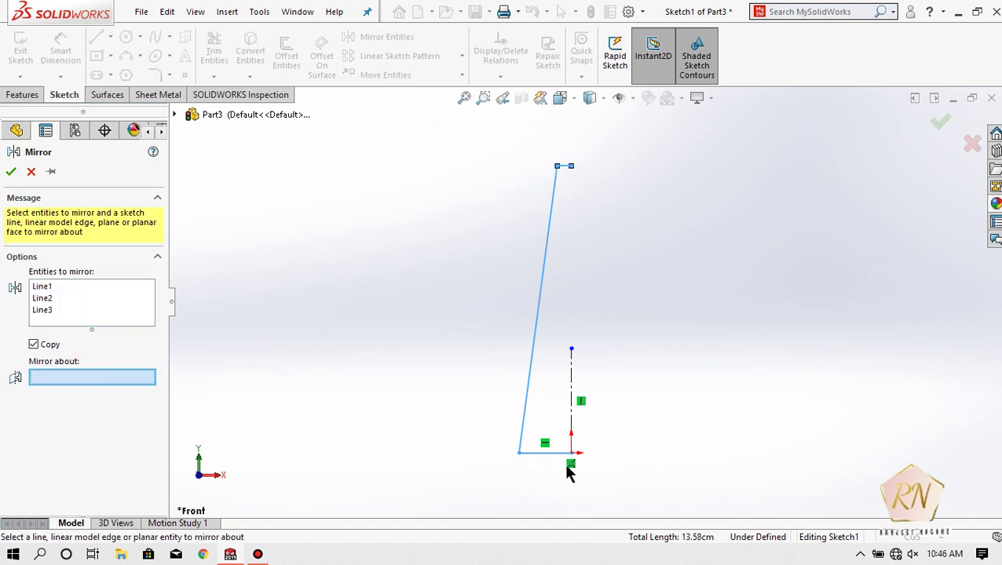
click(572, 416)
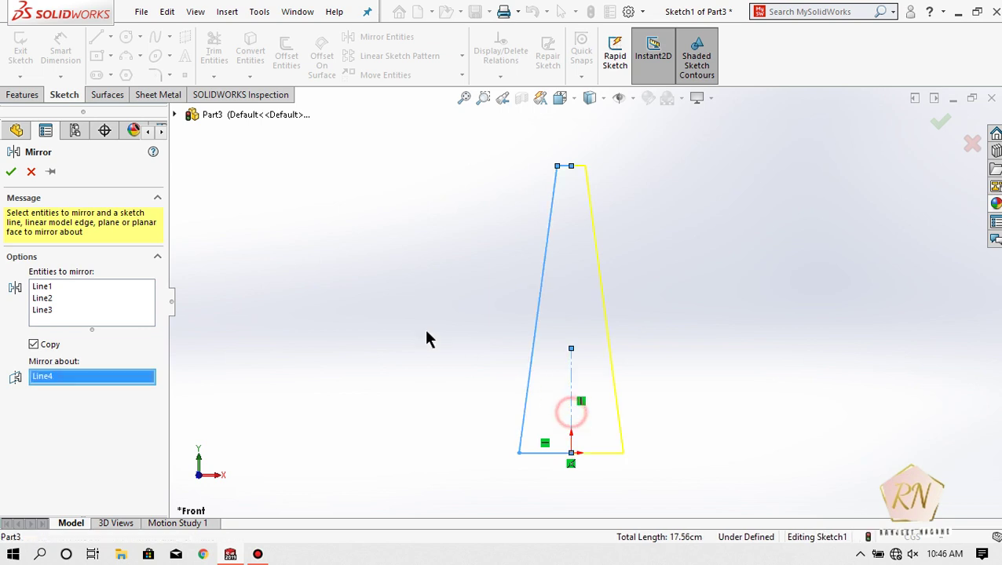
click(20, 174)
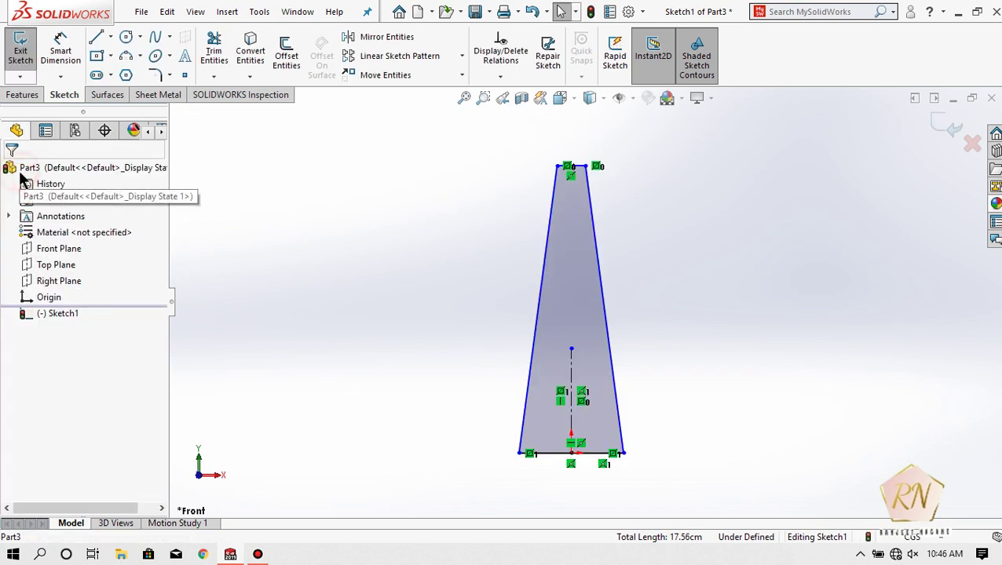
Extrude the trapezoid sketch 10 cm into a solid Boss-Extrude1
click(36, 94)
click(24, 48)
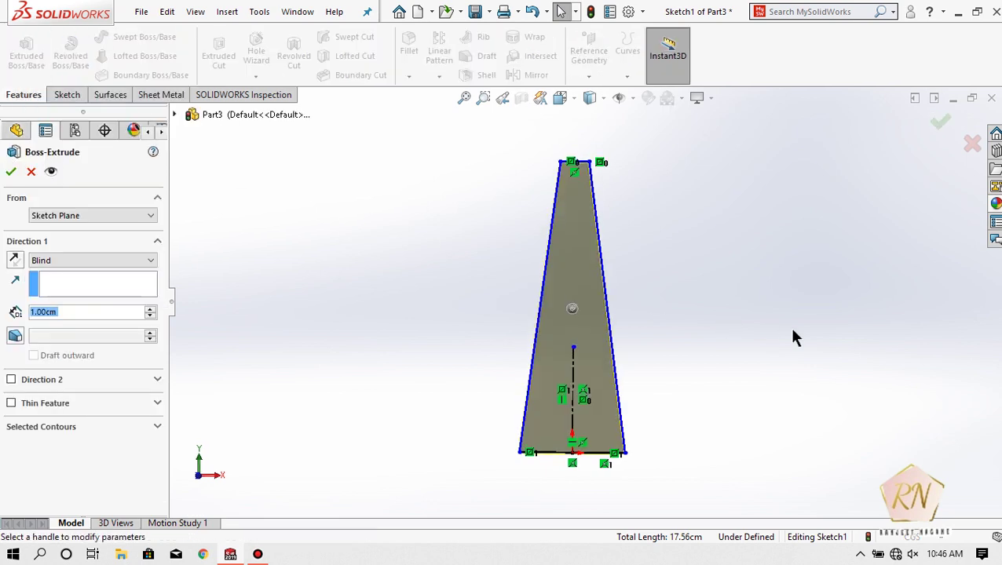
text(10)
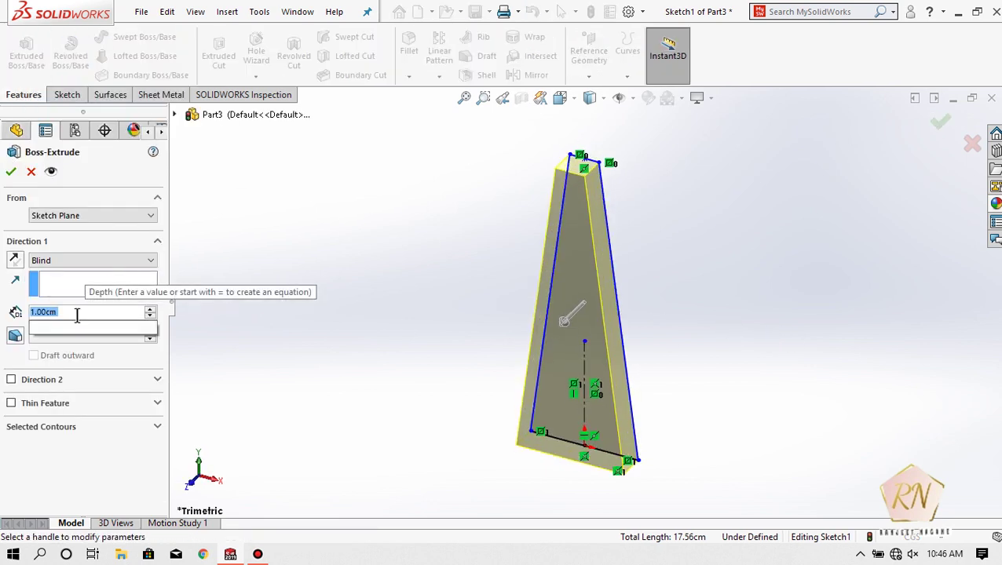
key(Return)
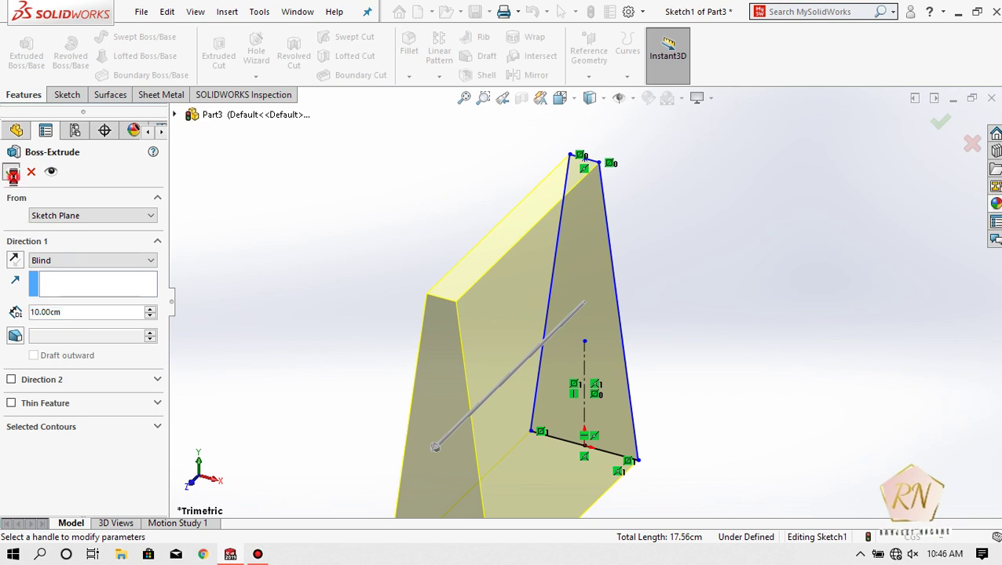
click(11, 171)
click(709, 319)
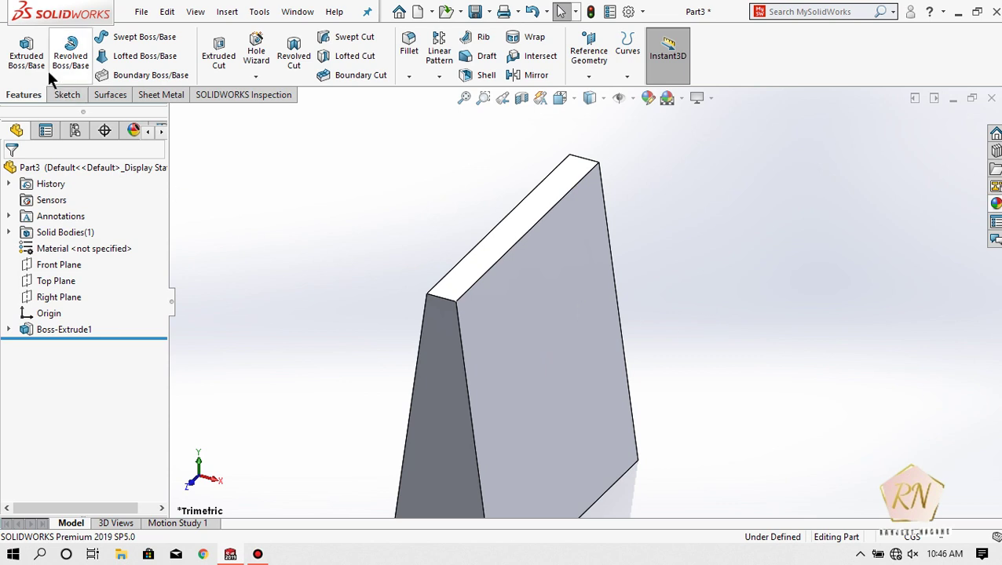
click(67, 95)
Start Sketch2 on the Right Plane and turn the view to the Right orientation
click(26, 48)
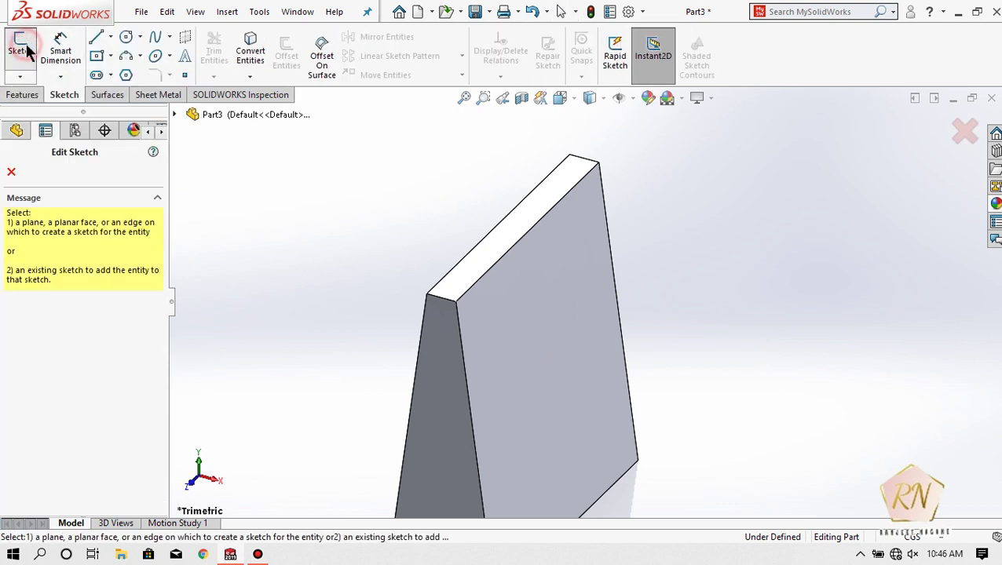
click(174, 116)
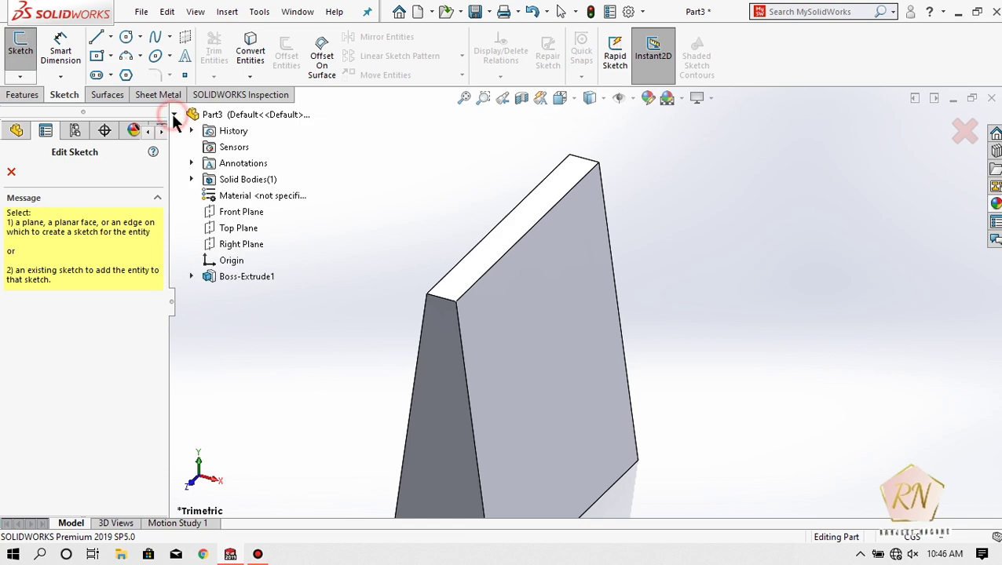
click(225, 241)
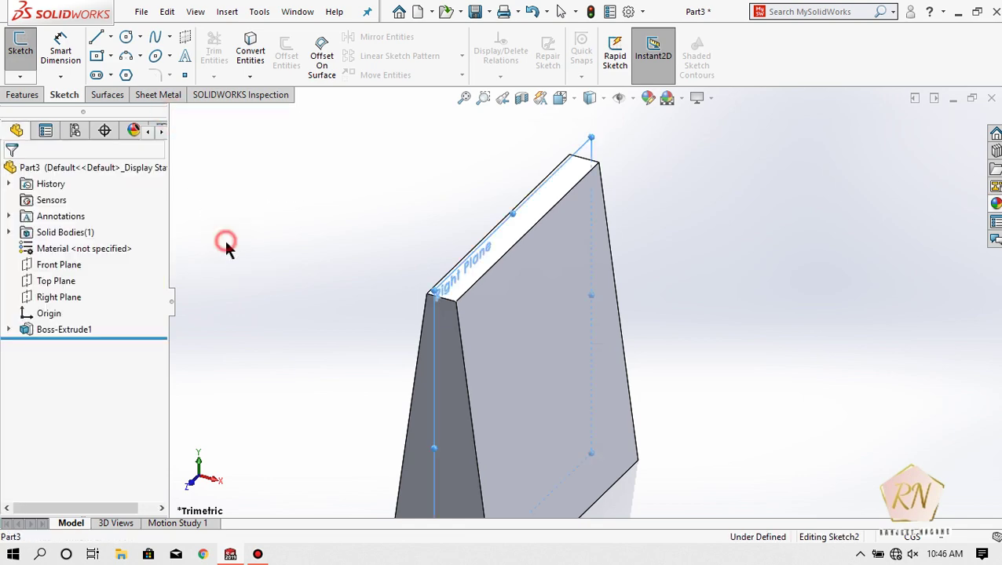
click(559, 98)
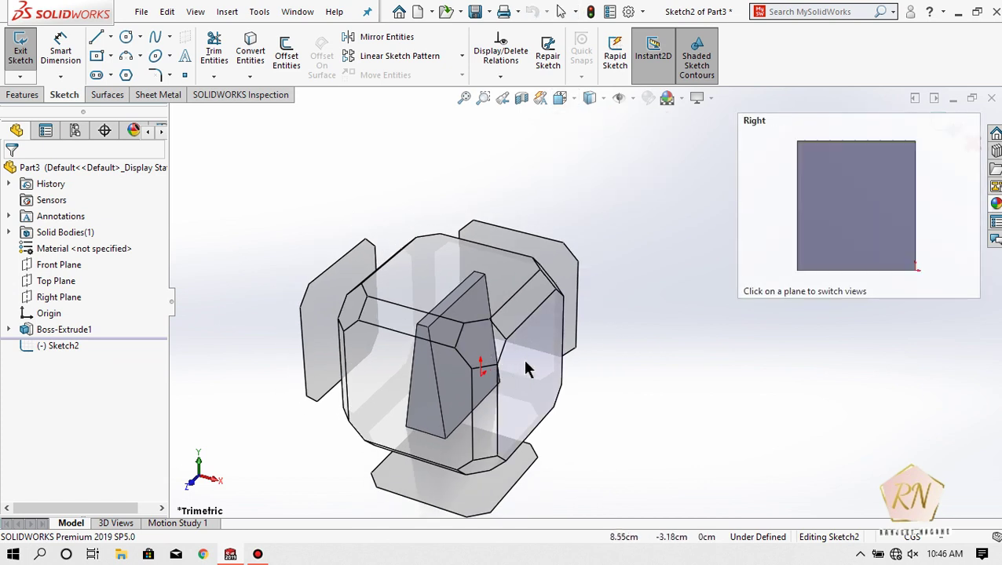
click(526, 369)
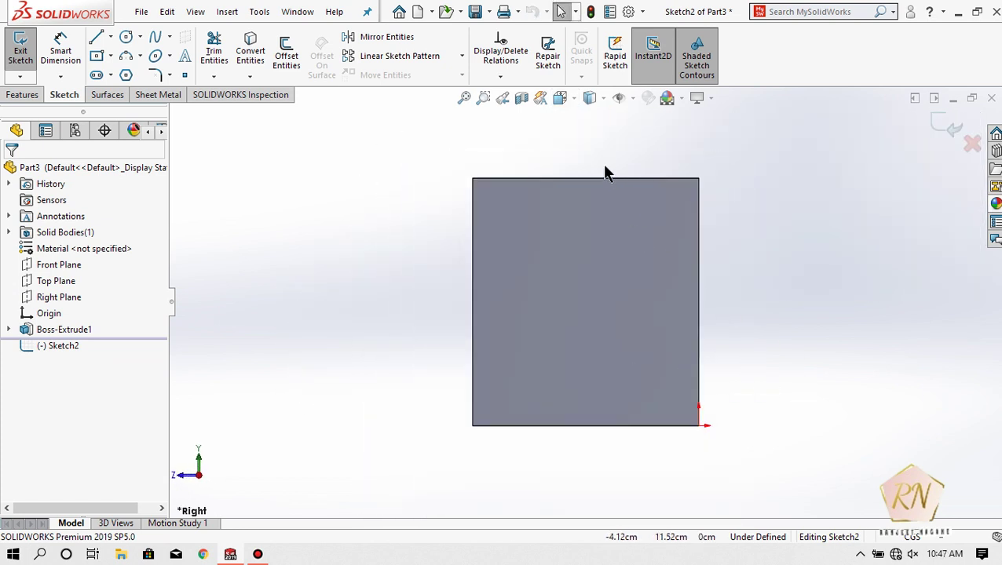
scroll(603, 165, down, 2)
scroll(605, 160, up, 2)
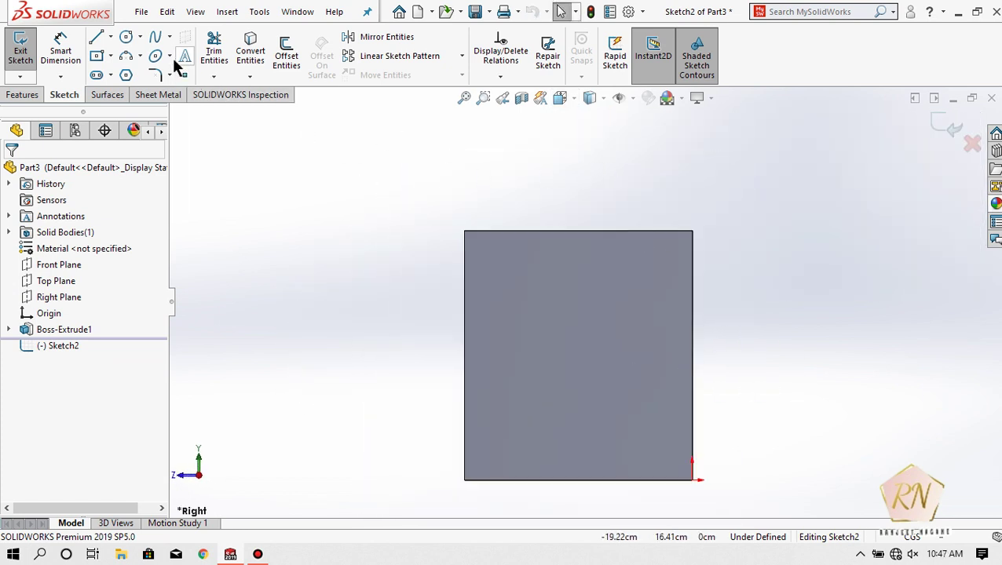
click(97, 36)
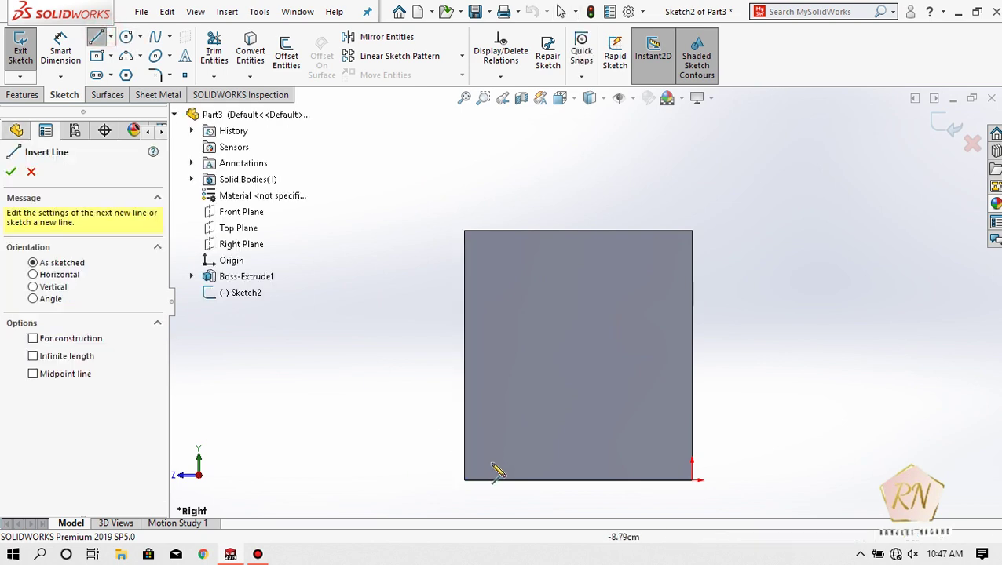
Sketch a circle of radius 1.80 near the top centre of the side face
click(464, 479)
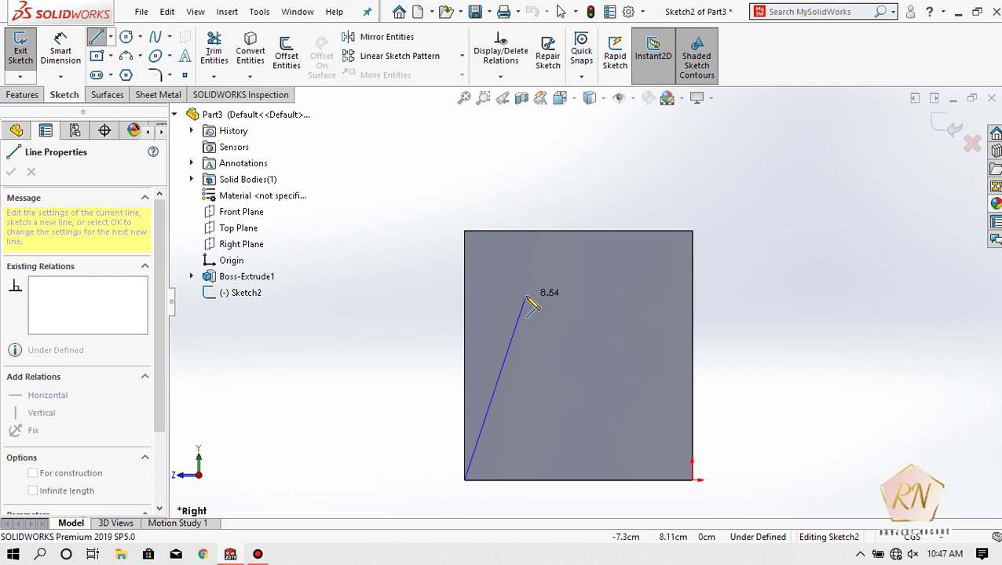
key(Escape)
click(126, 37)
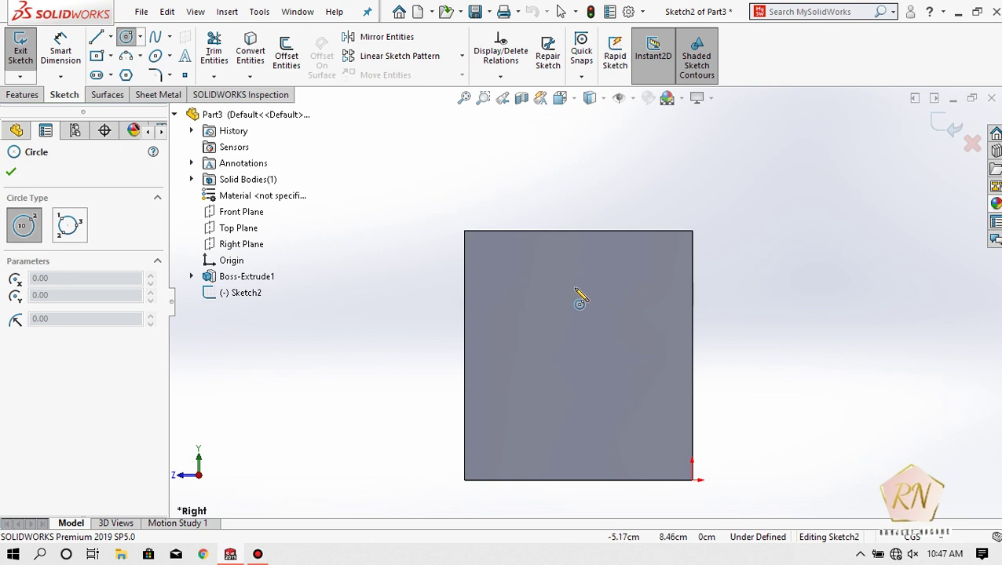
click(573, 289)
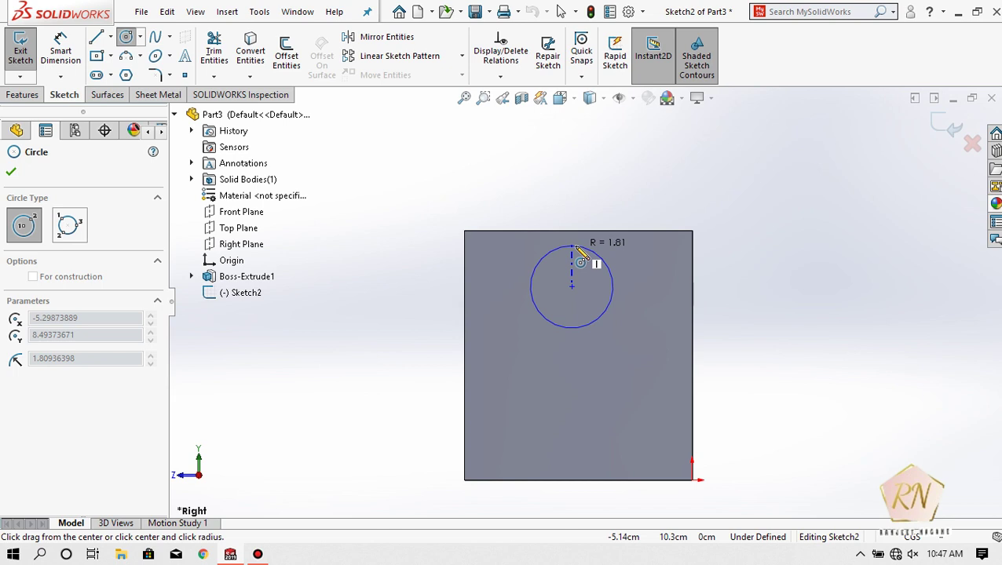
click(572, 244)
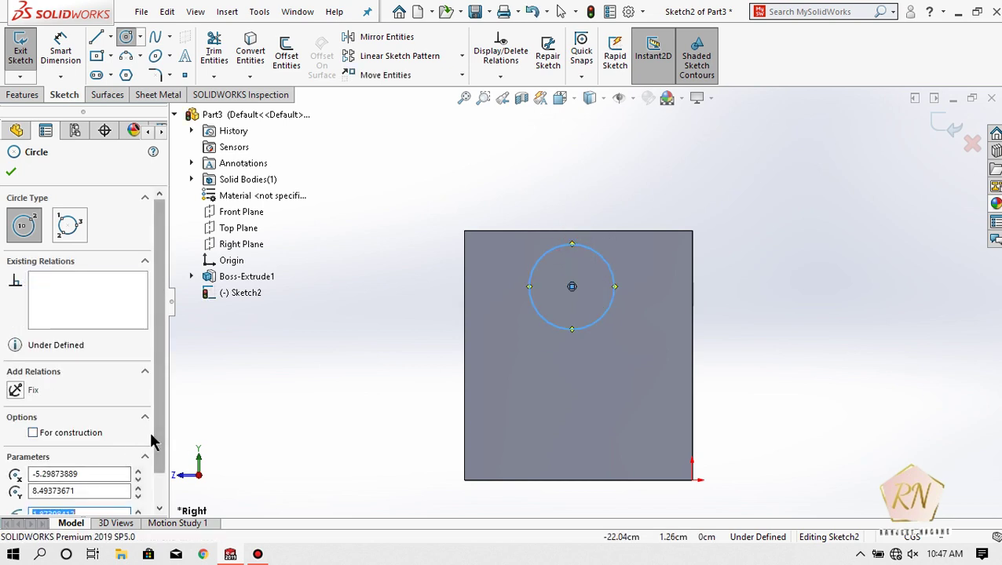
scroll(149, 431, down, 2)
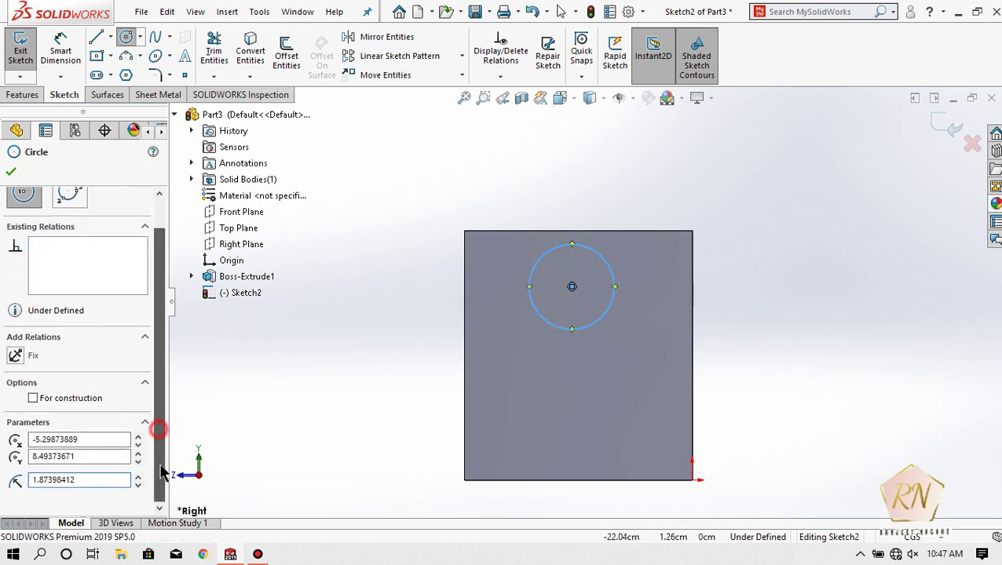
double_click(86, 479)
text(1.80)
key(Return)
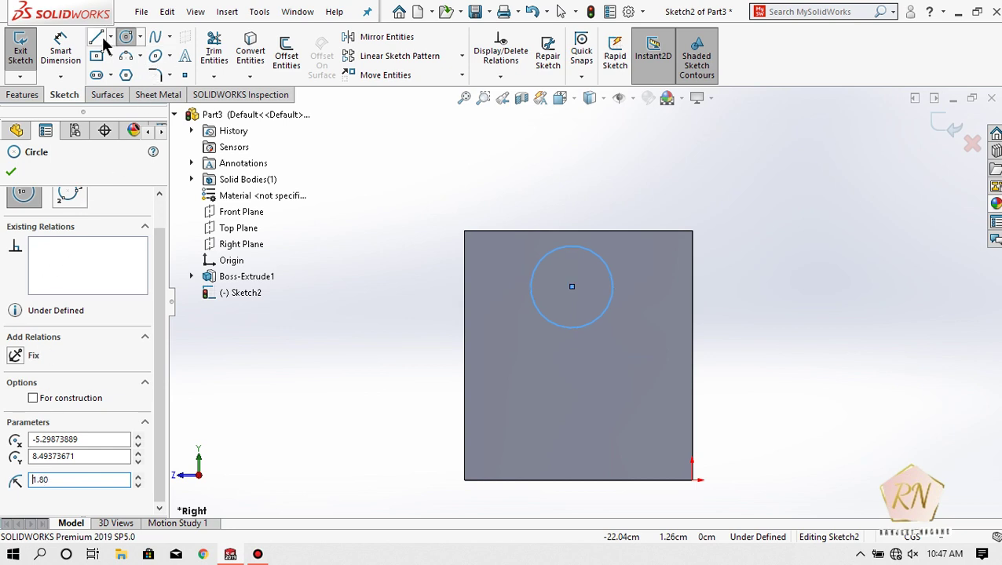
click(97, 37)
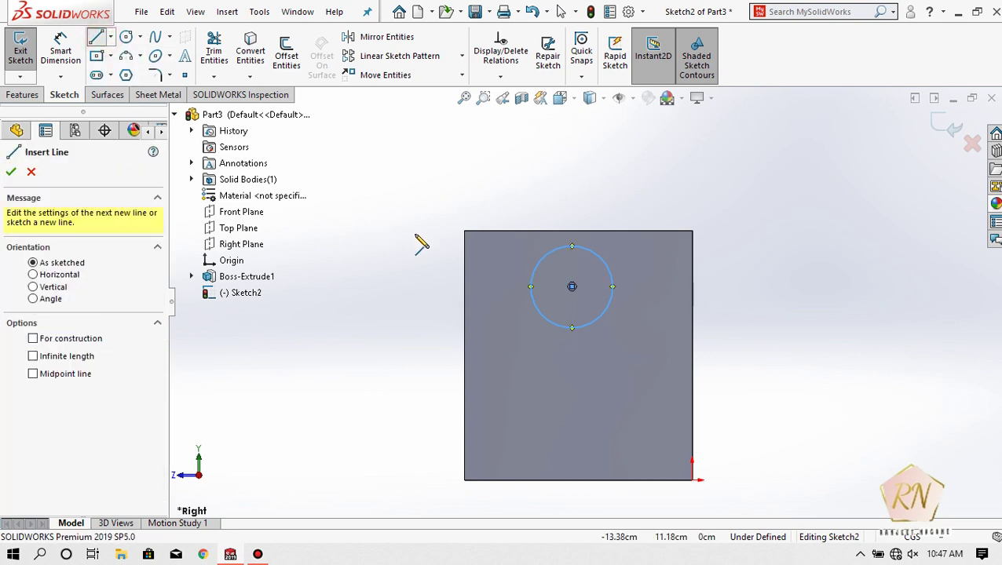
Draw a tangent line from the circle's left side to the lower left, then a horizontal base ending below the centre
click(530, 287)
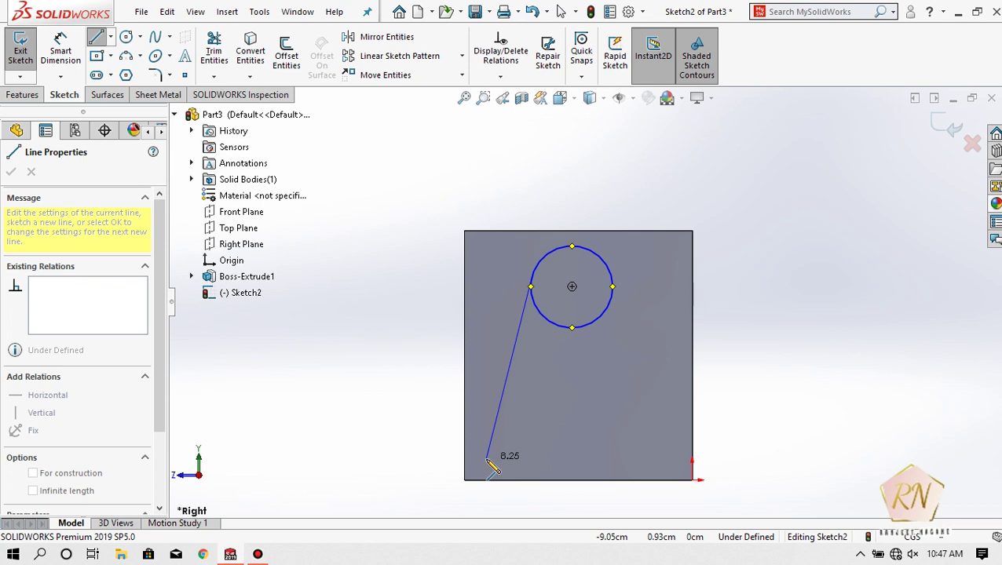
click(483, 469)
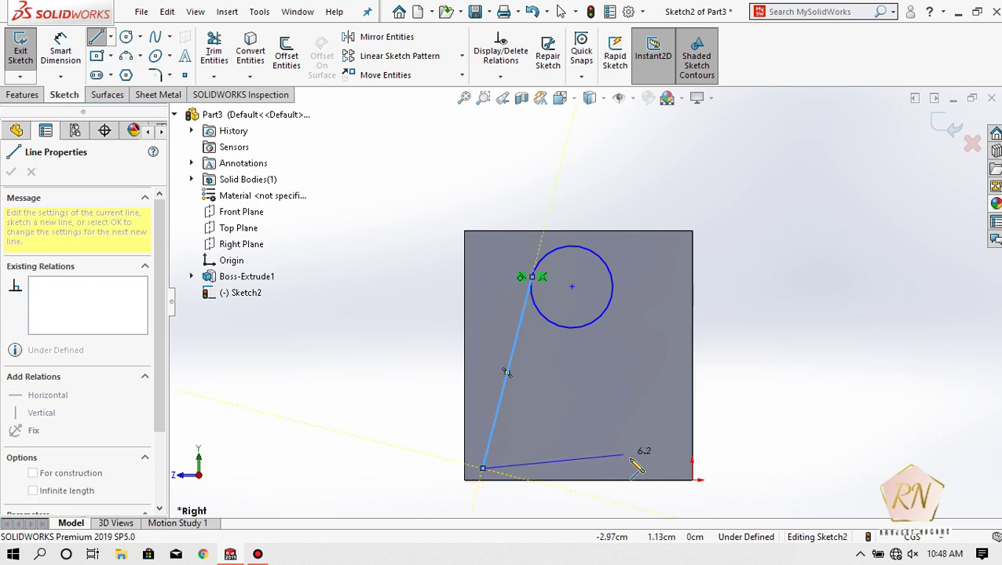
double_click(568, 469)
key(Escape)
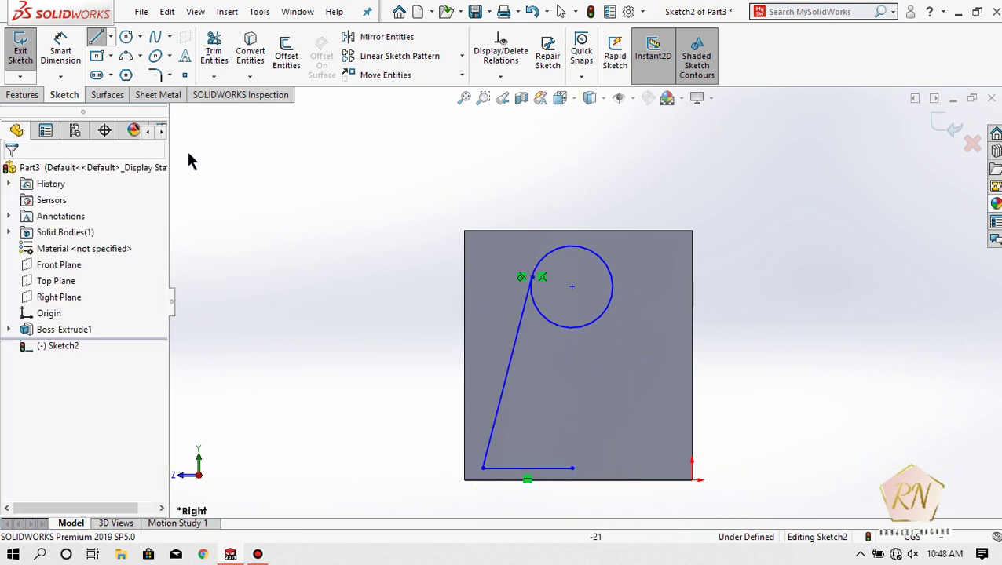
Add a vertical centerline from the base line's end below the circle centre
click(110, 37)
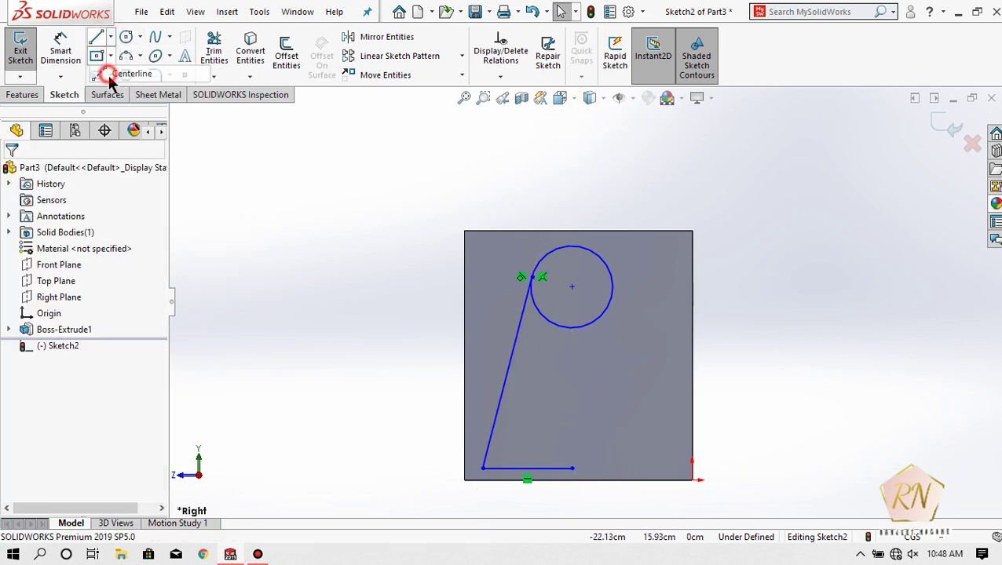
click(111, 73)
click(572, 469)
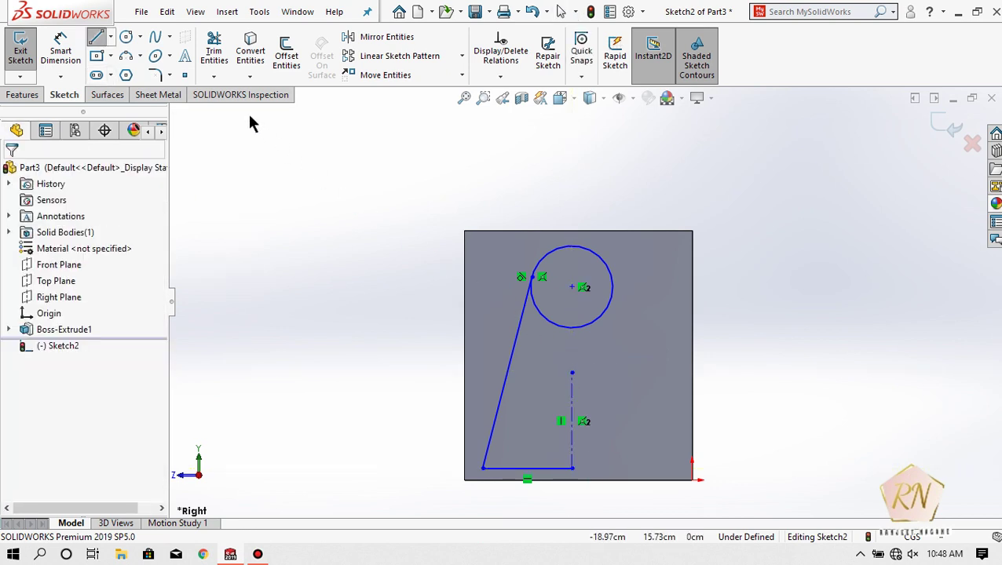
Mirror the slanted and bottom lines about the centerline into a symmetric trapezoid
click(363, 33)
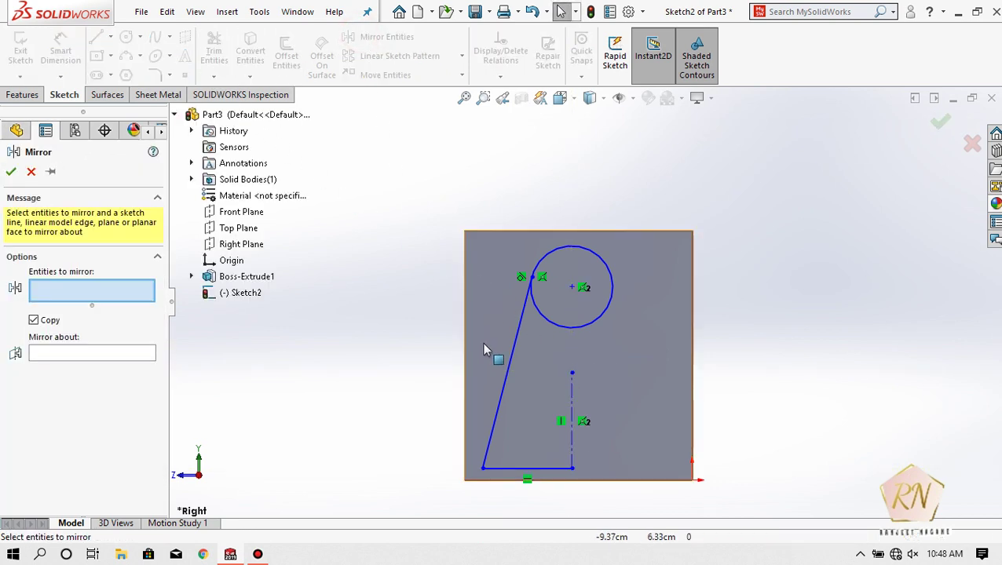
click(505, 381)
click(524, 468)
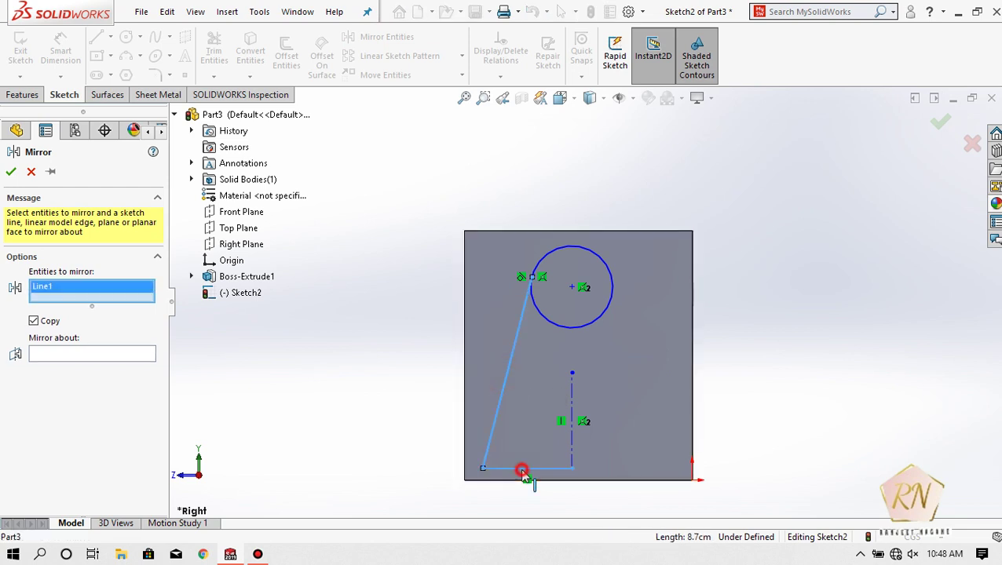
click(109, 364)
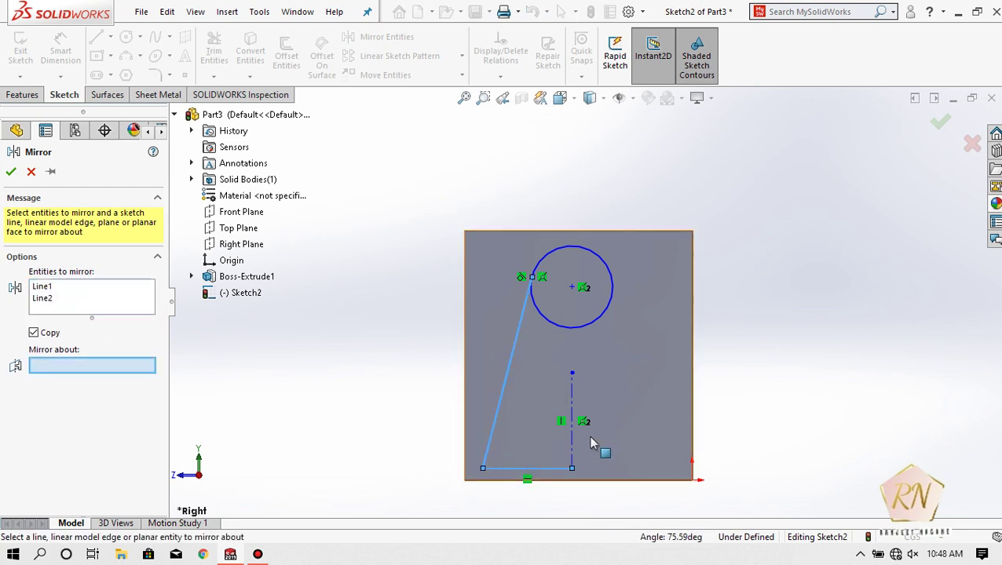
click(572, 428)
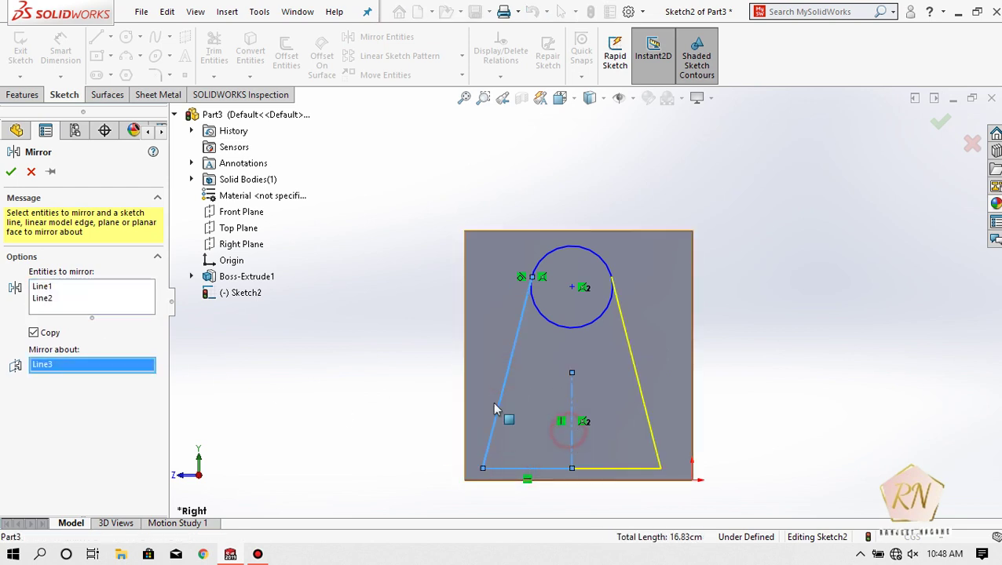
click(10, 172)
click(219, 45)
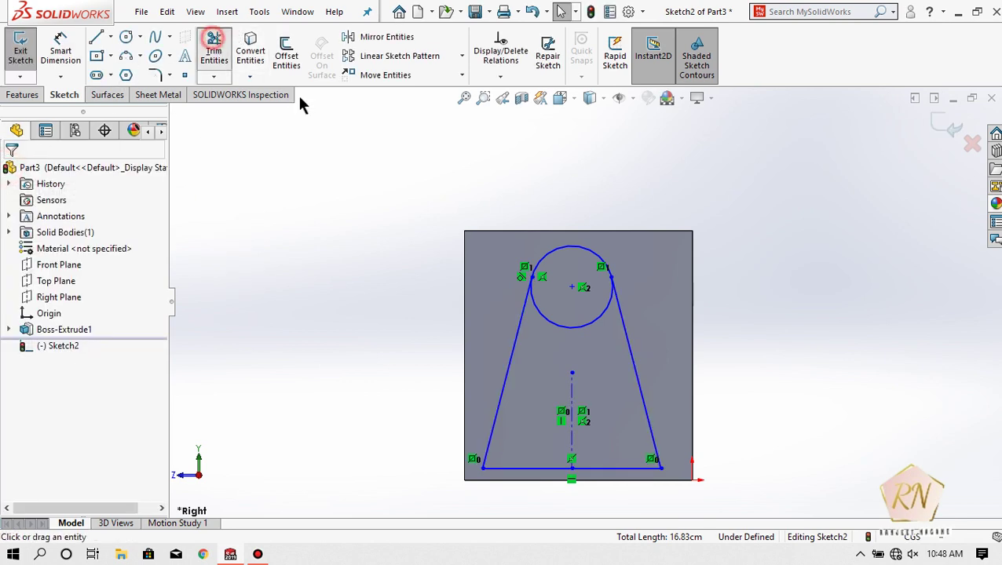
Trim away the circle's lower arc, leaving a rounded top on the outline
click(561, 325)
key(z)
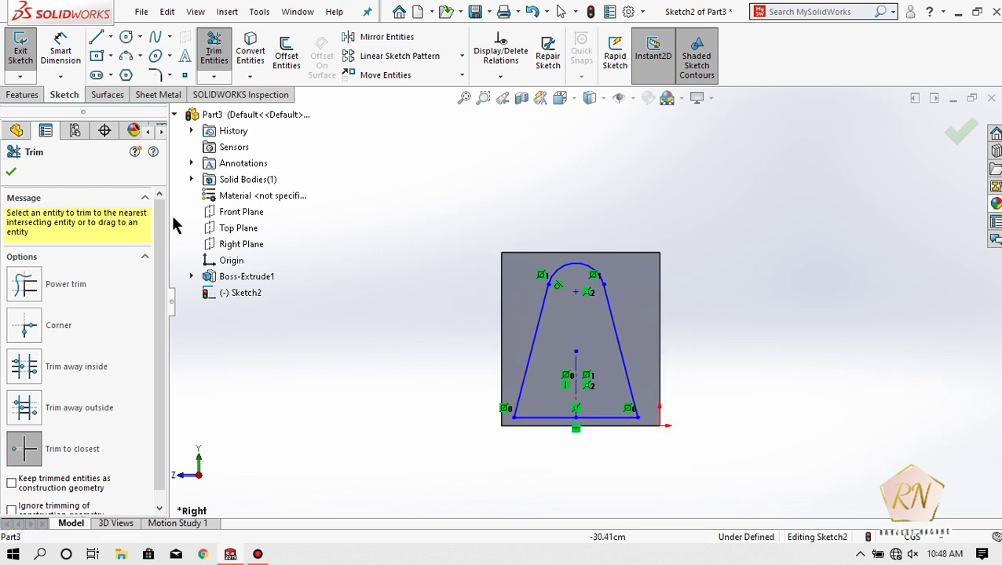
scroll(598, 349, down, 3)
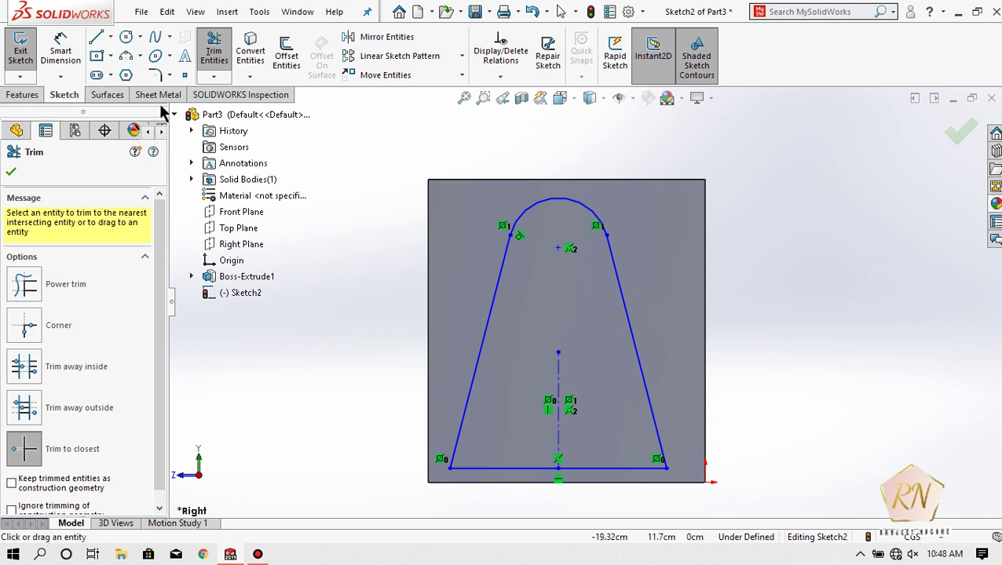
Begin a corner rectangle around the whole block
click(98, 55)
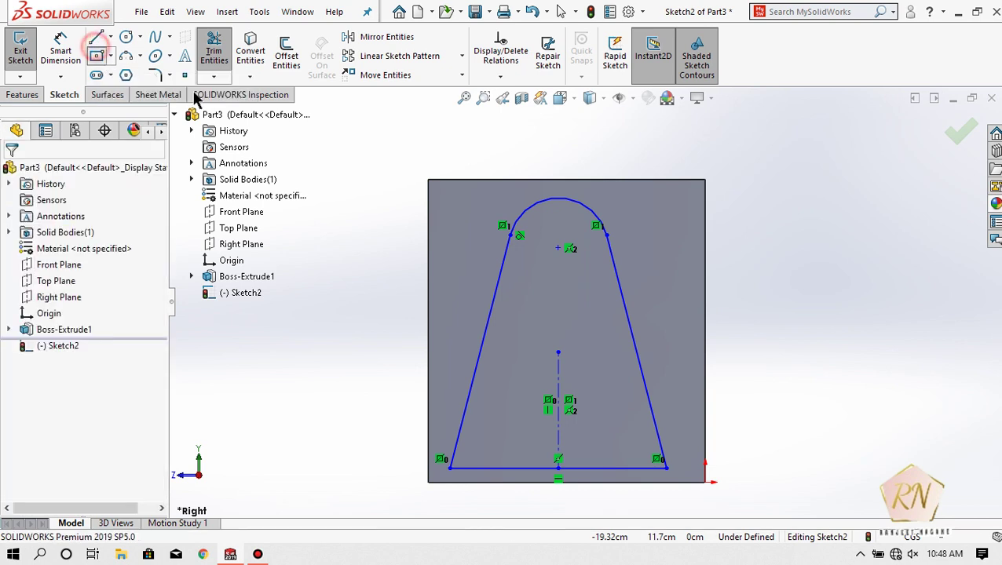
click(369, 135)
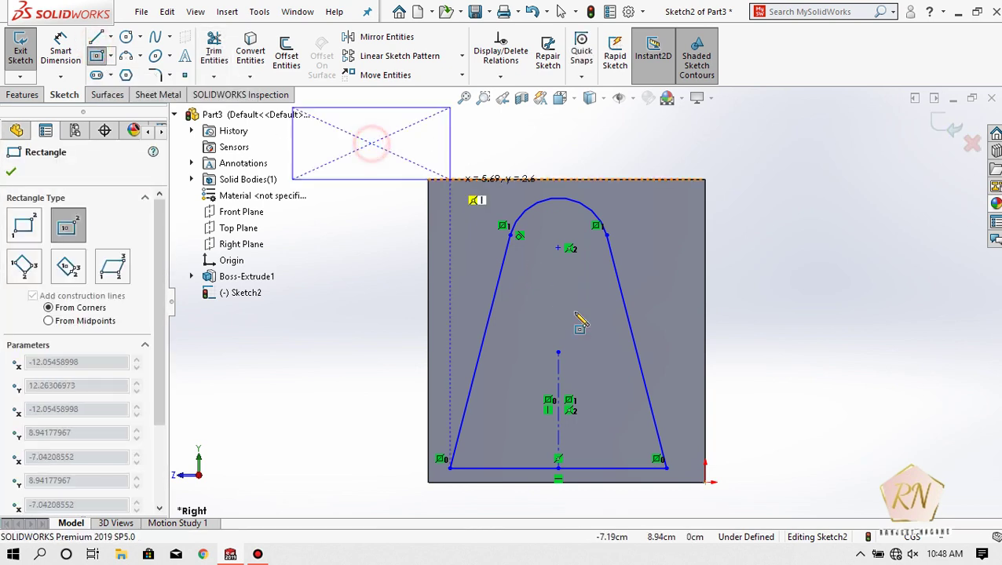
click(23, 225)
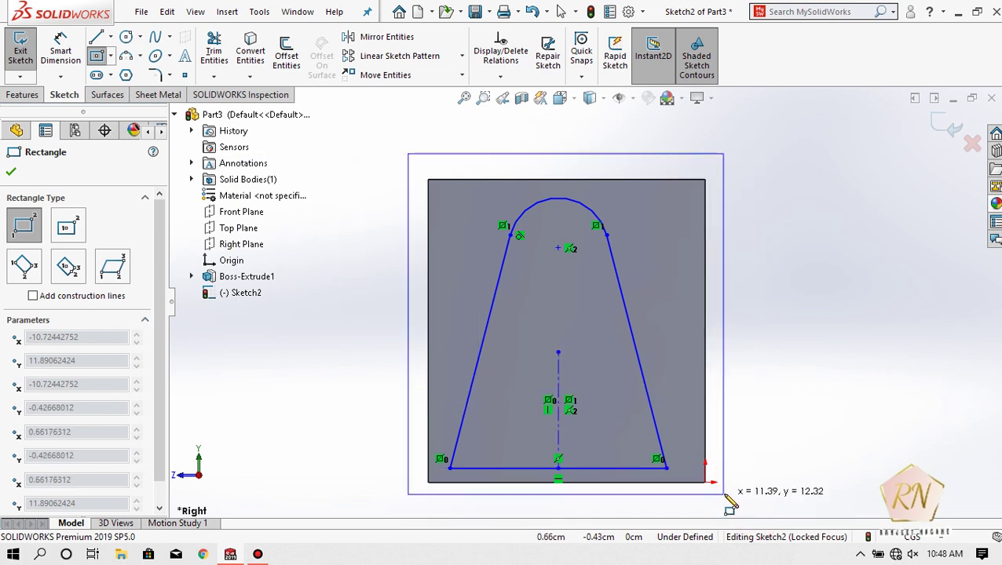
Close the enclosing rectangle and extrude-cut it reversed, 10 cm in both directions, leaving the rounded tapered body
click(724, 494)
click(9, 171)
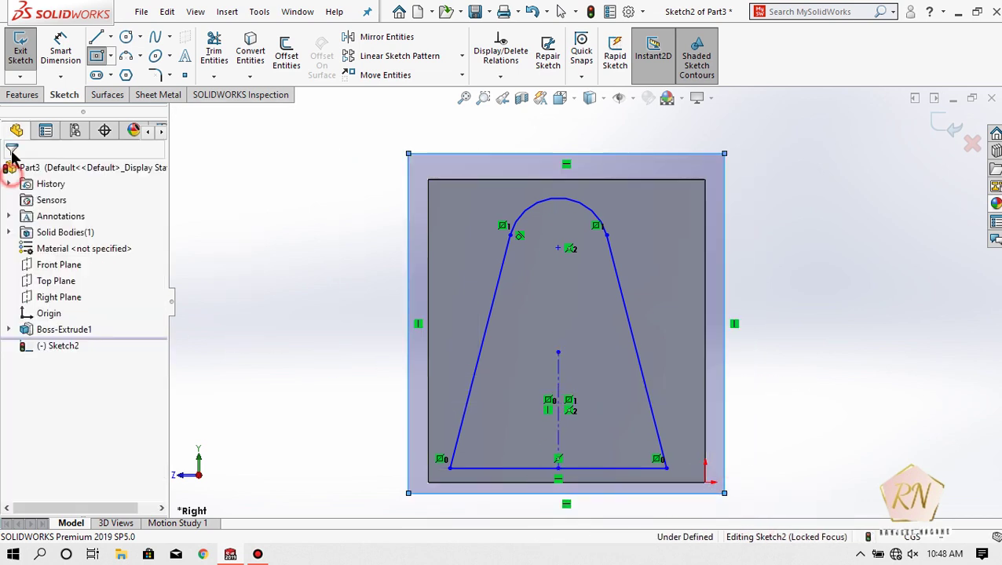
click(19, 95)
click(206, 63)
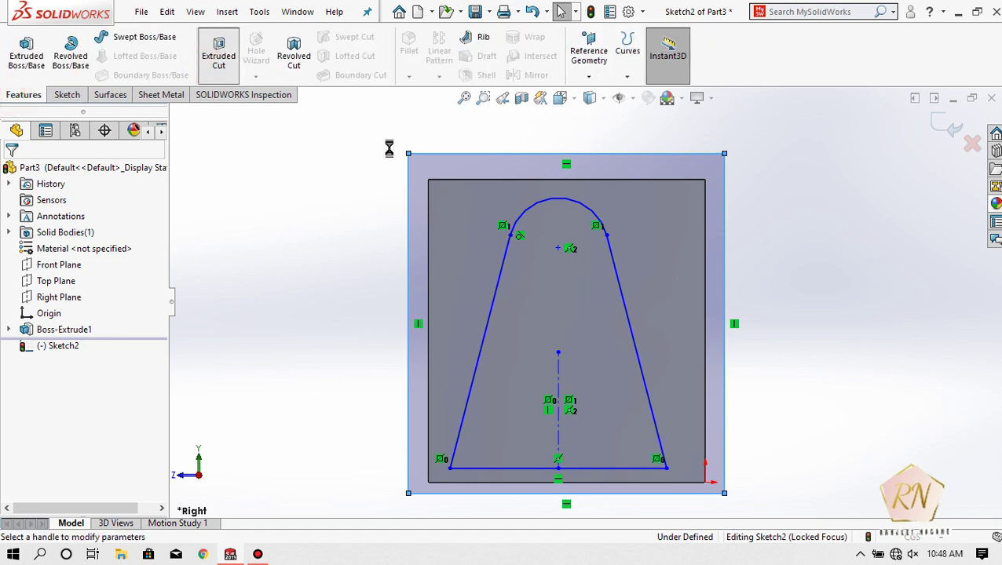
click(871, 297)
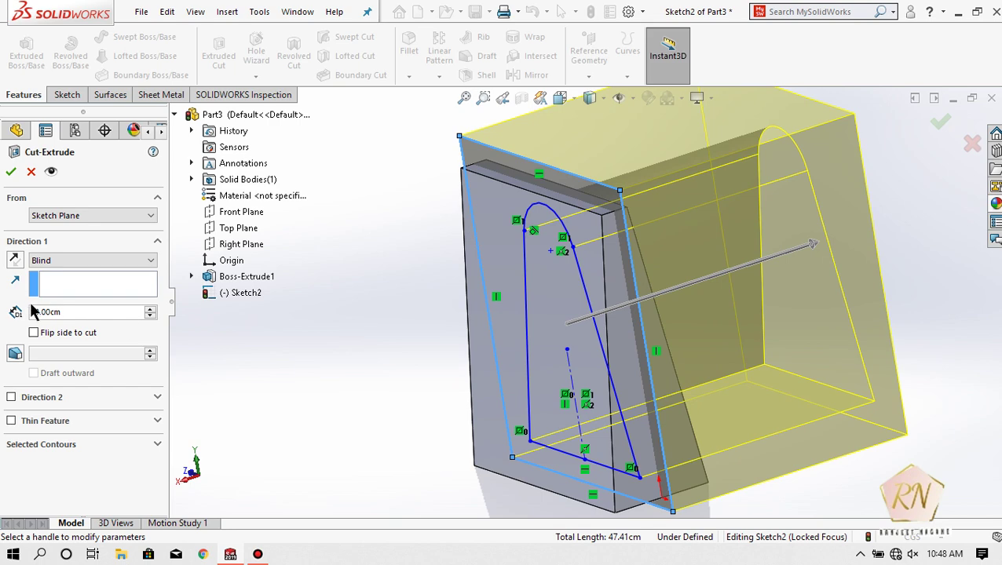
click(14, 260)
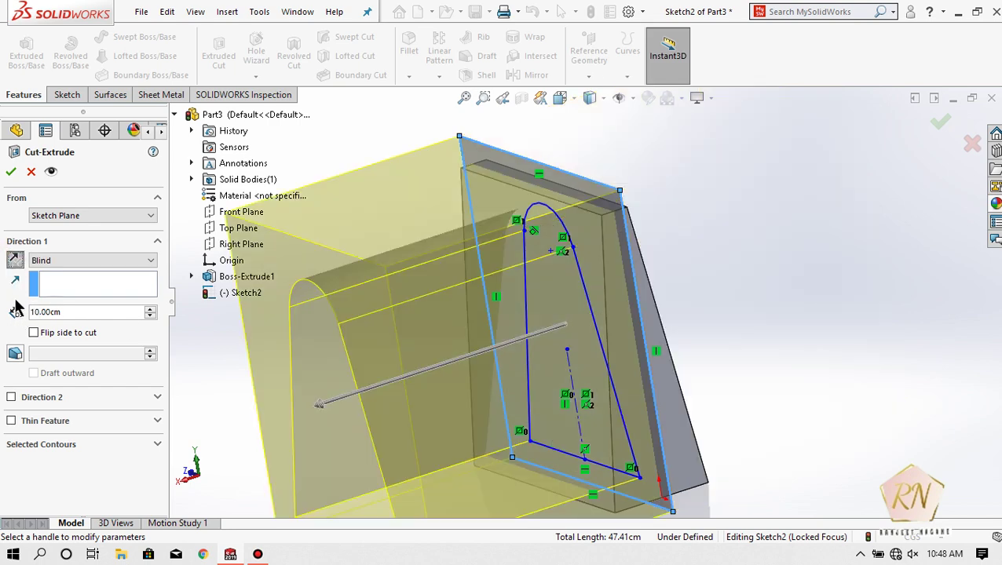
click(12, 398)
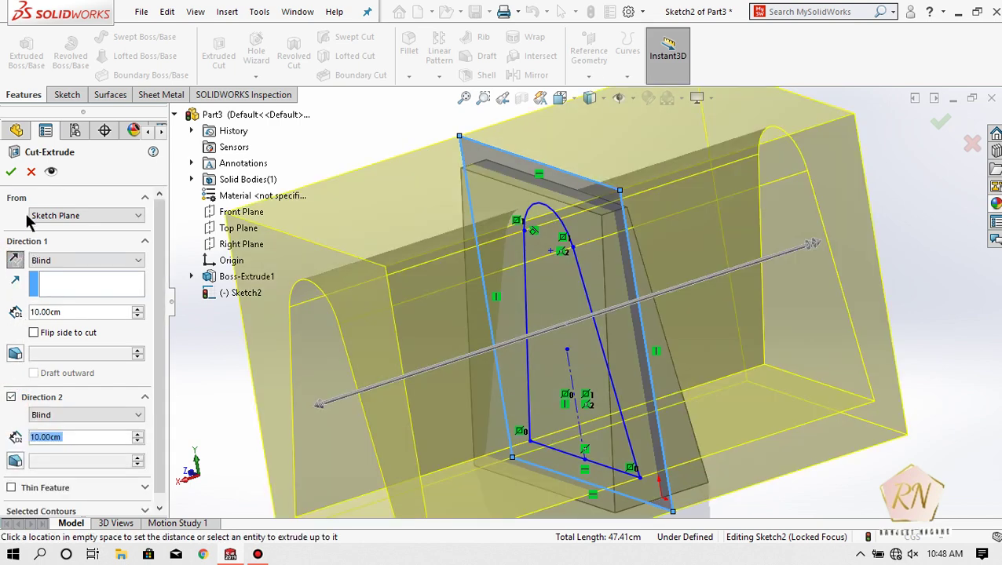
click(11, 172)
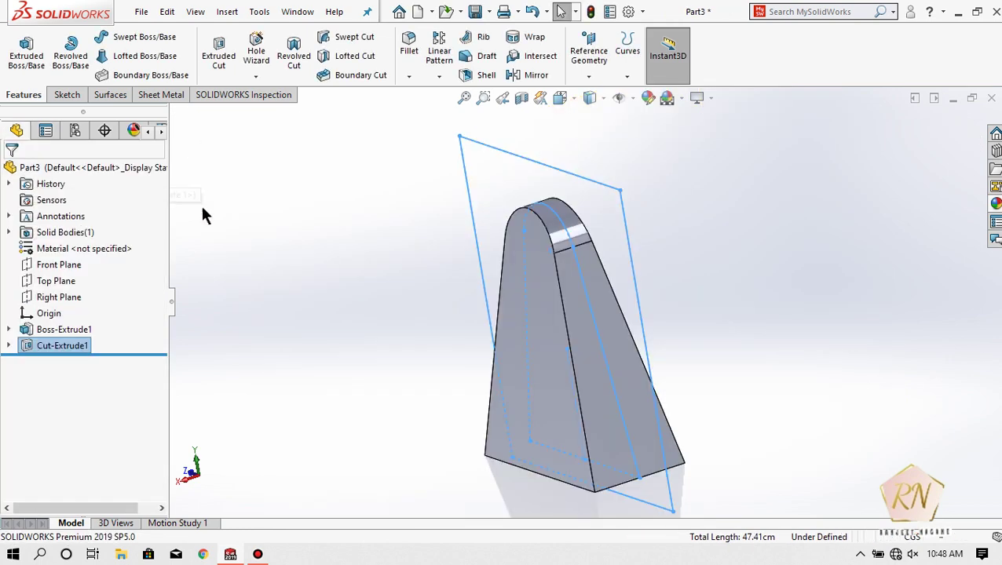
click(380, 248)
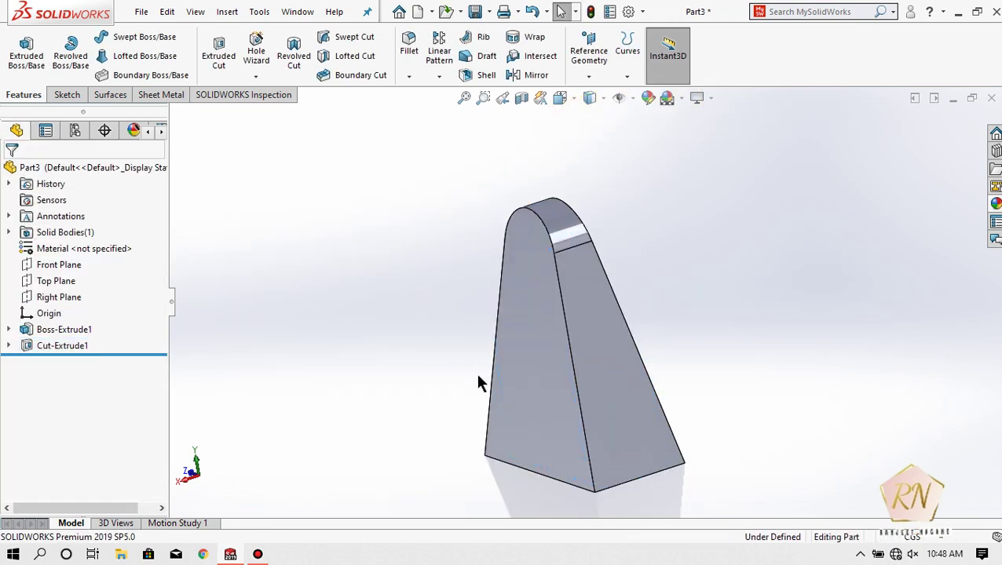
Start Sketch3 on the Right Plane and view it face-on
click(70, 95)
click(23, 50)
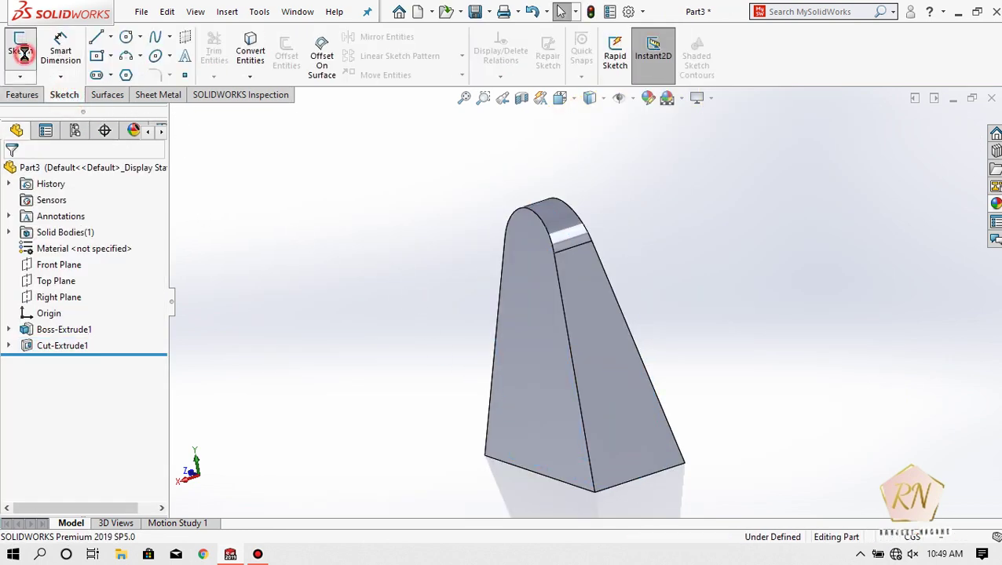
click(231, 245)
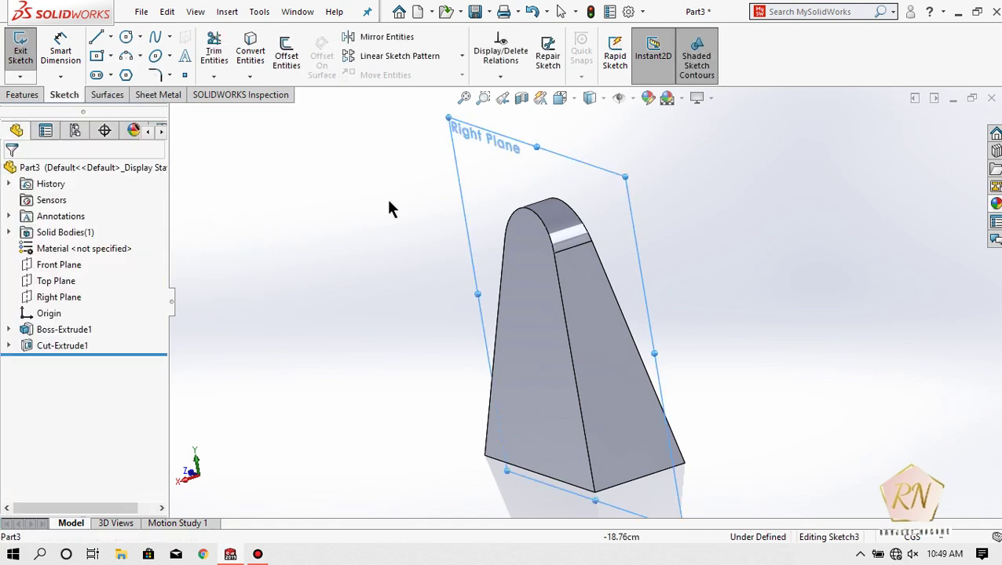
click(558, 97)
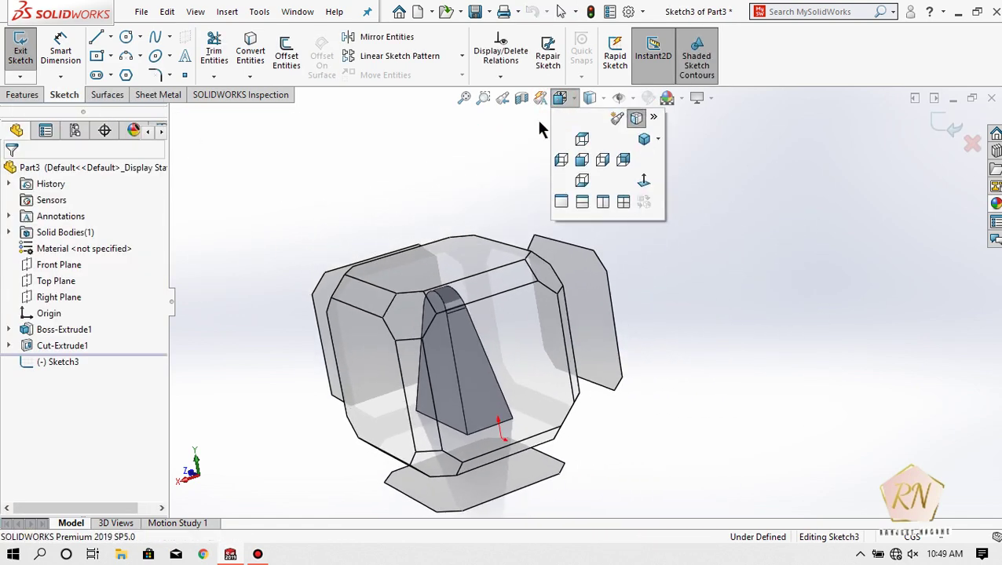
click(362, 393)
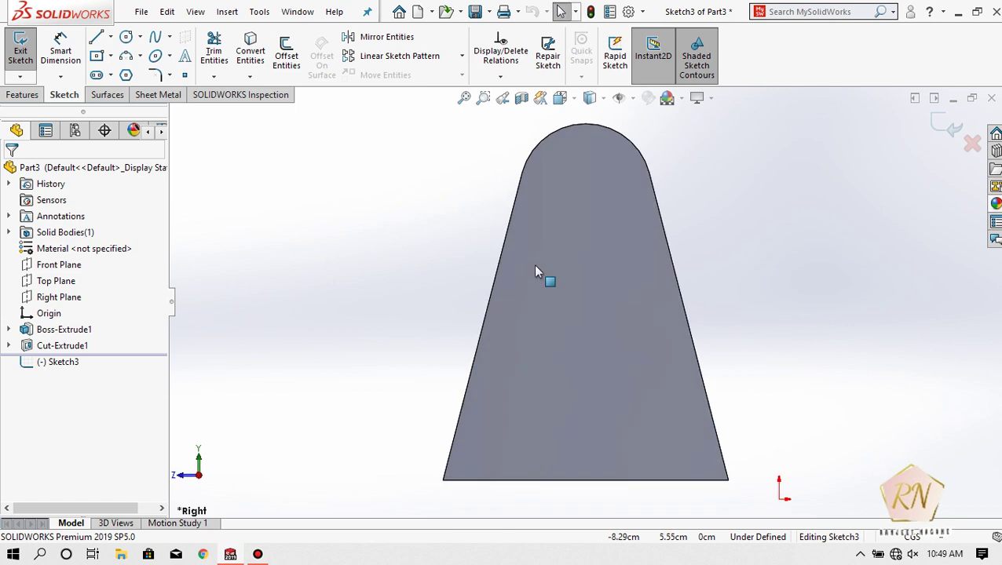
scroll(646, 199, down, 1)
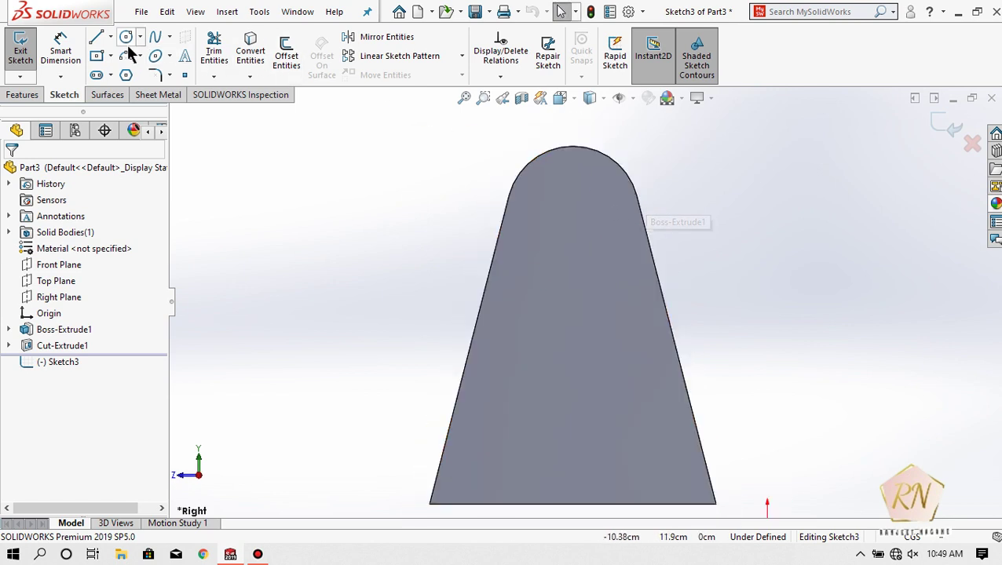
Draw a circle of radius 1.51 centred in the bracket's rounded top
click(125, 37)
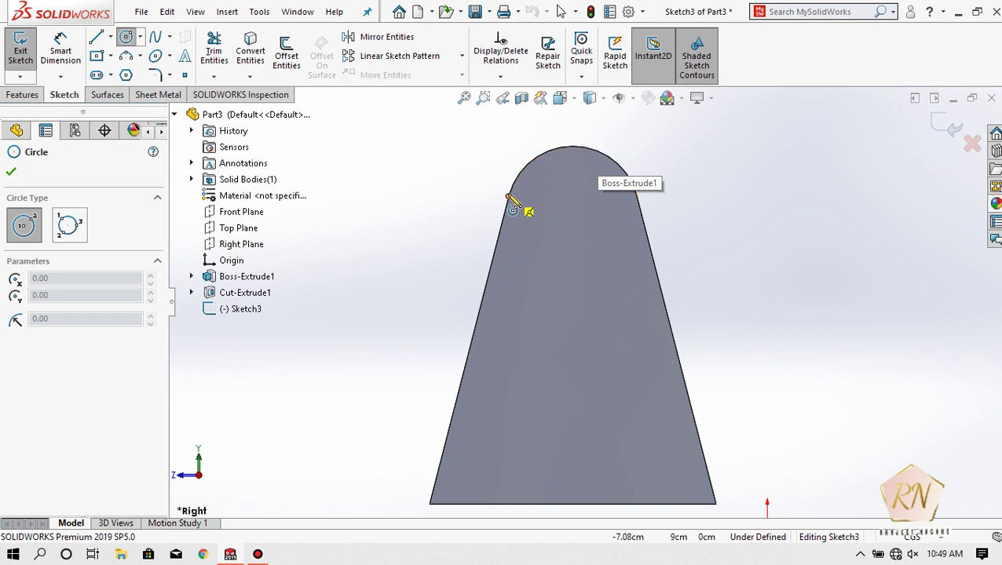
click(573, 212)
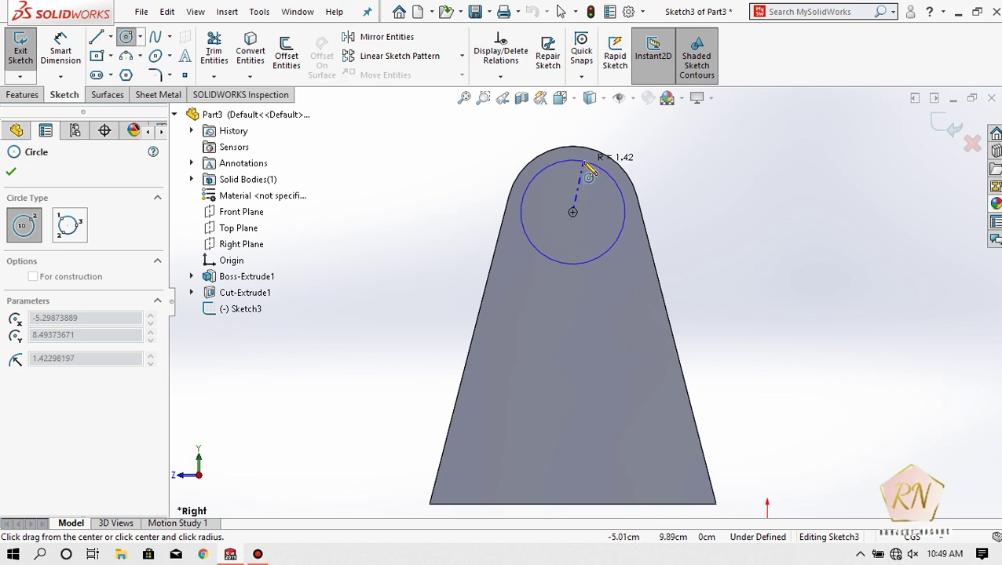
click(585, 162)
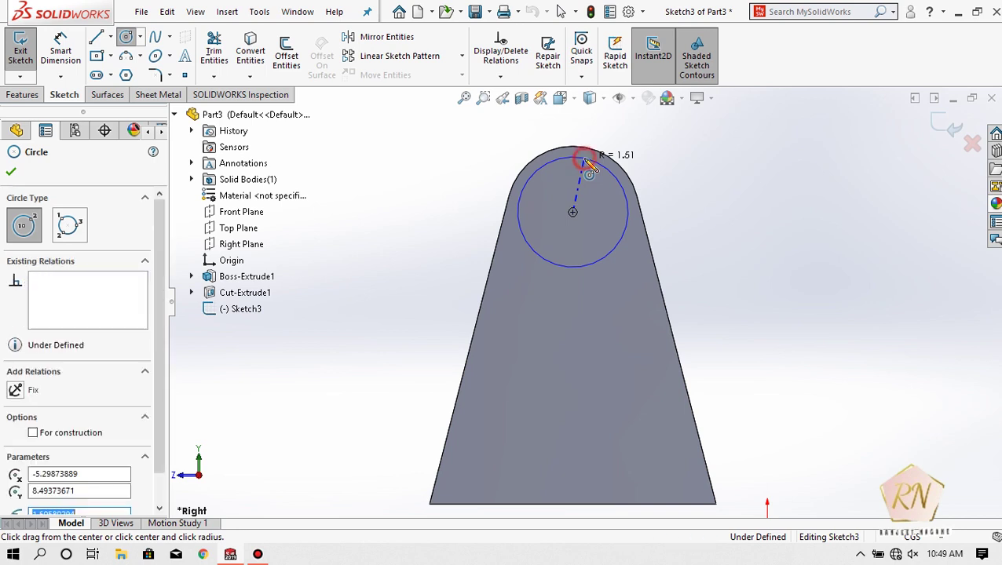
scroll(534, 258, up, 3)
scroll(574, 428, down, 2)
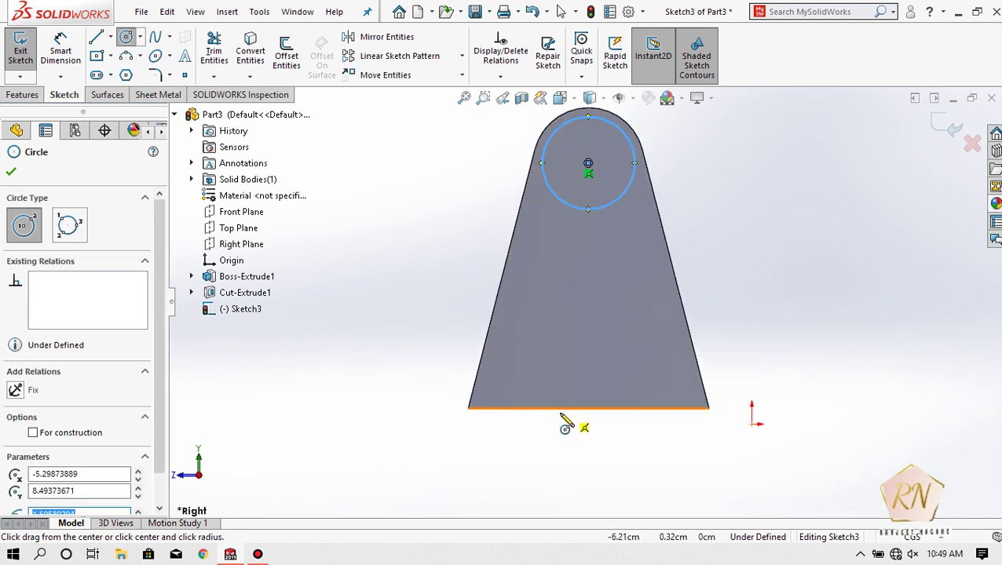
click(97, 37)
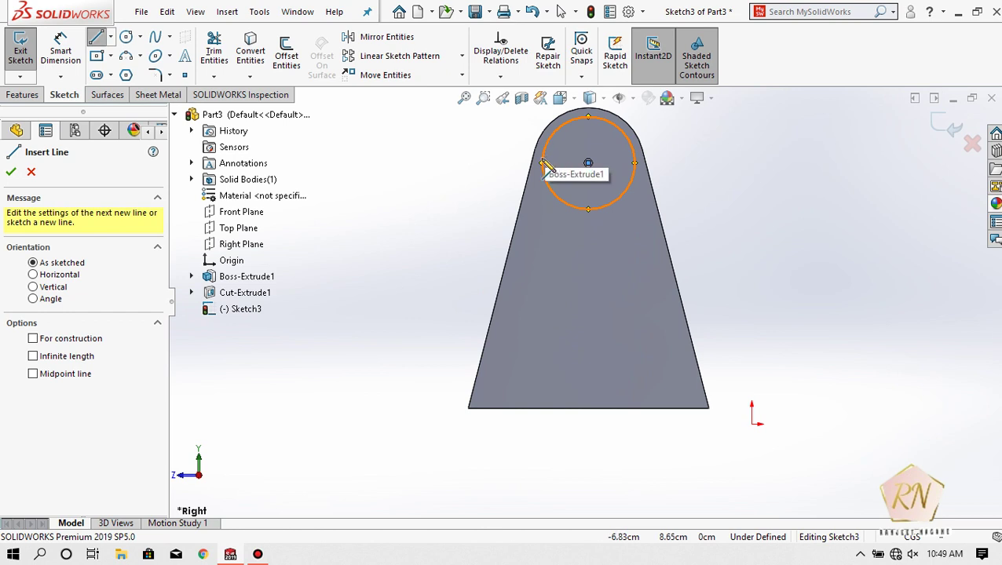
Draw a sloped line tangent to the circle down-left, then a 3.3 horizontal line
click(542, 163)
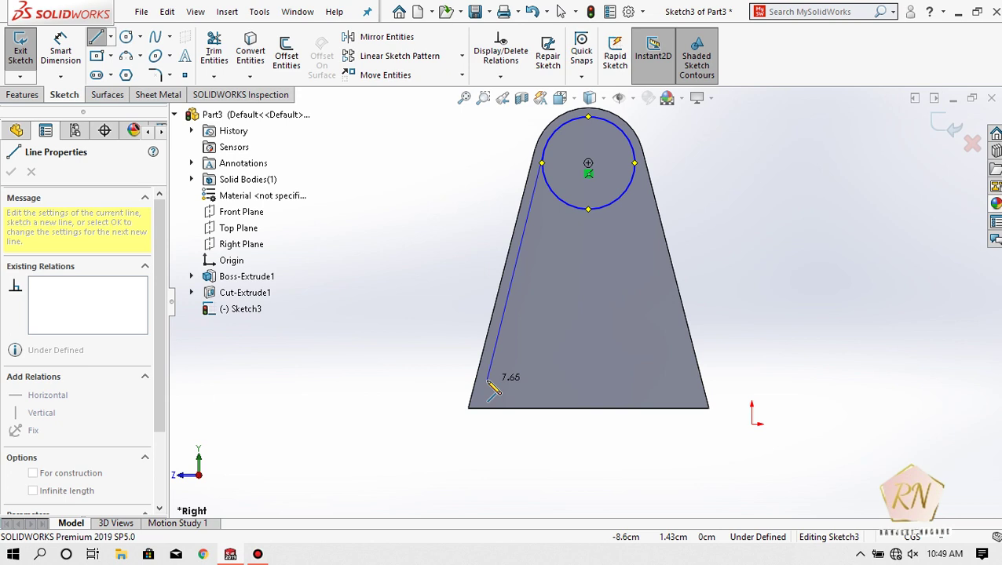
click(488, 382)
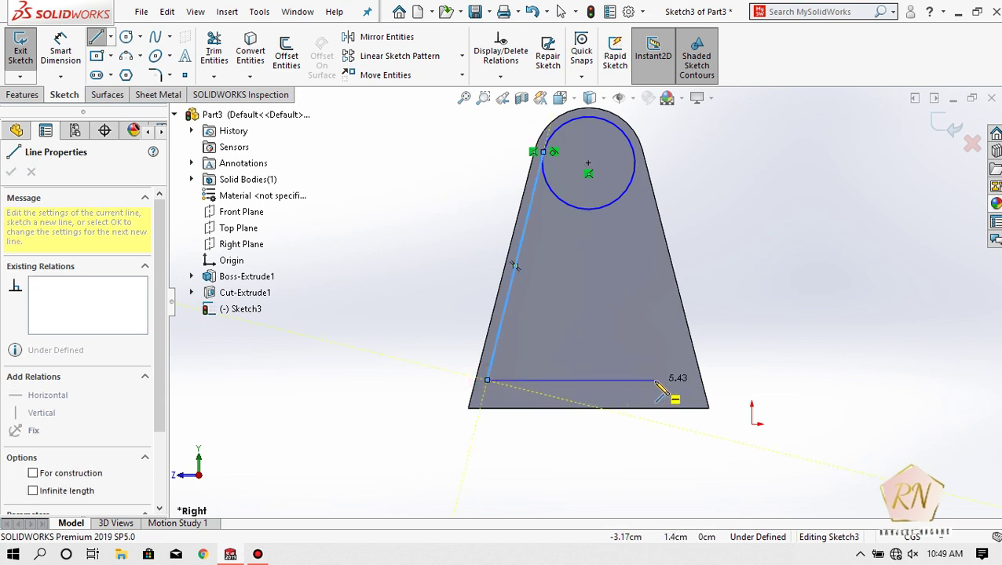
click(588, 382)
key(Escape)
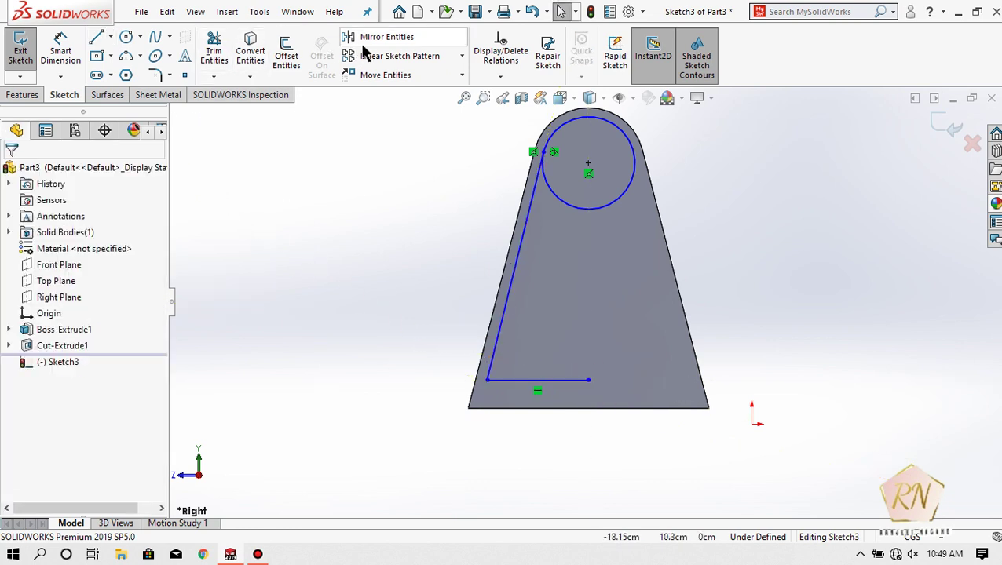
click(366, 40)
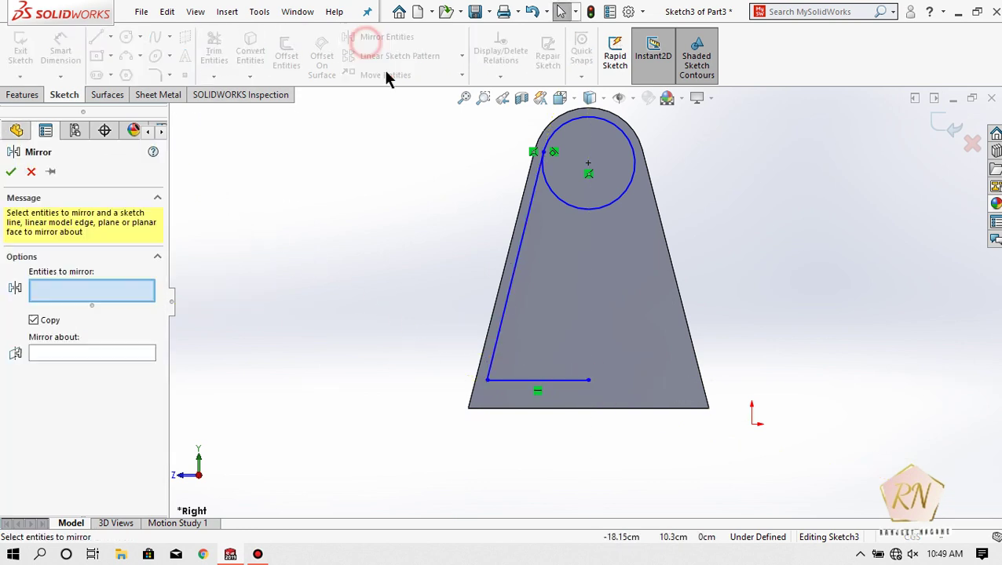
Add a vertical centerline from the circle centre downward
click(31, 172)
click(110, 37)
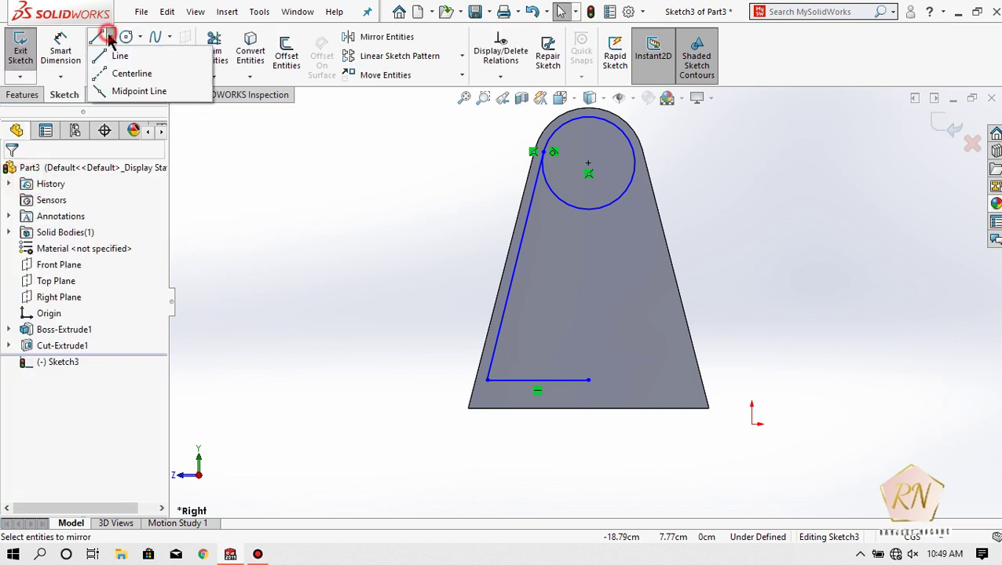
click(126, 73)
click(588, 163)
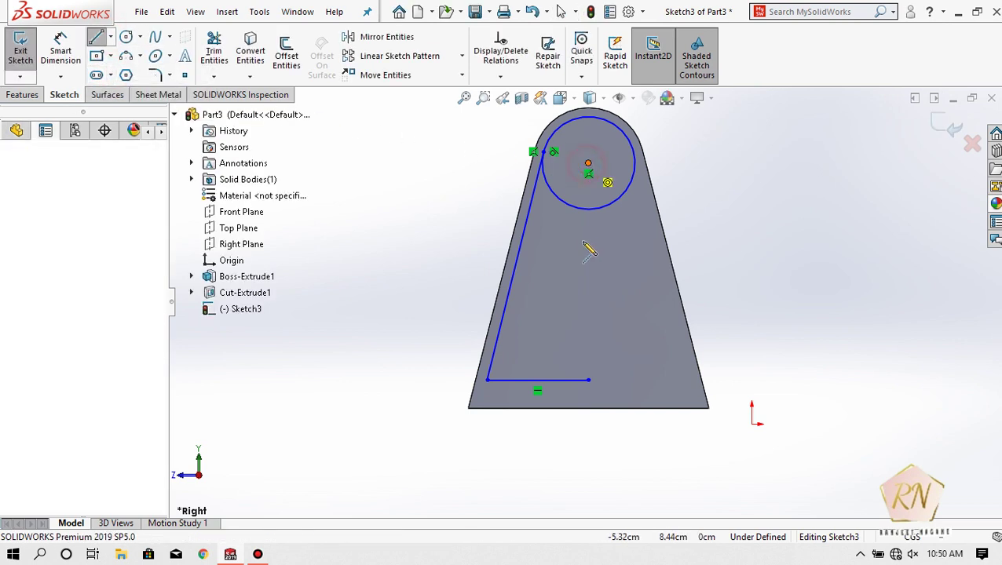
click(588, 287)
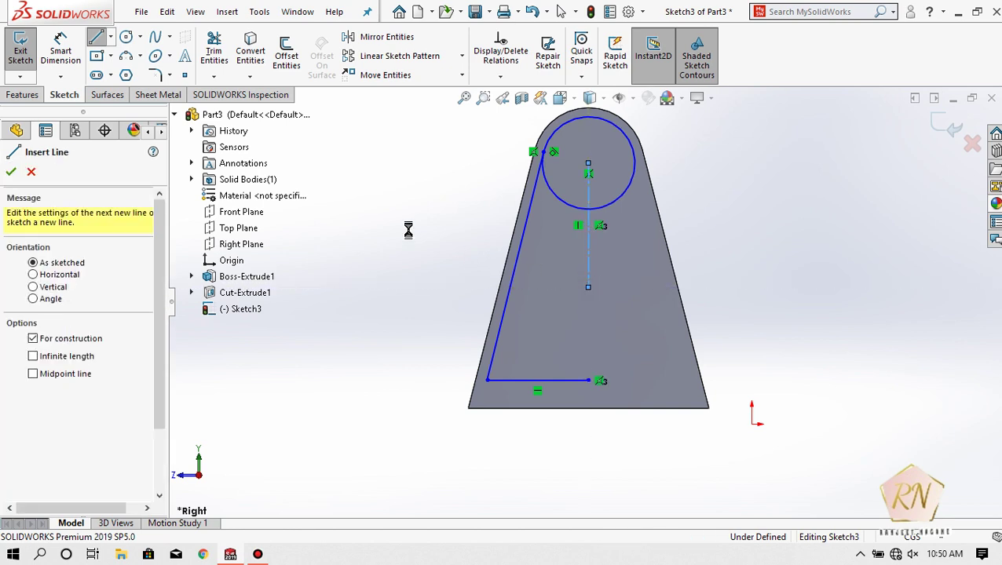
Mirror the sloped and bottom lines about the centerline onto the right side
click(380, 36)
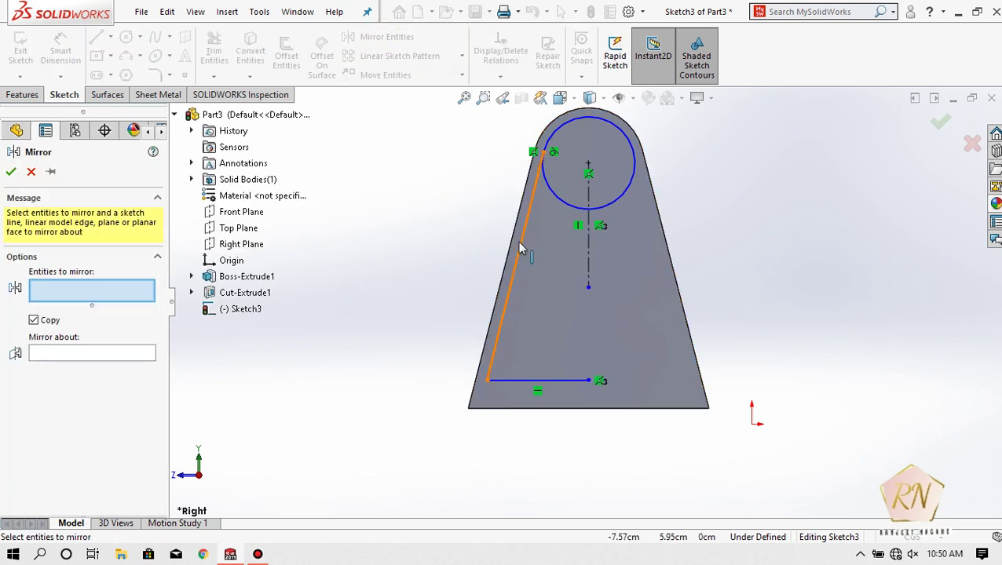
click(519, 245)
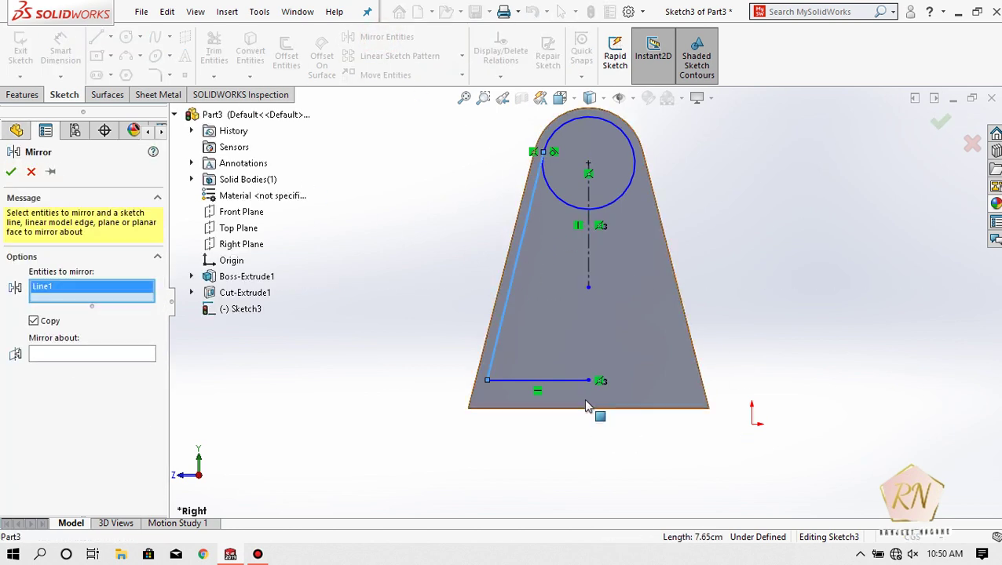
click(554, 380)
click(122, 365)
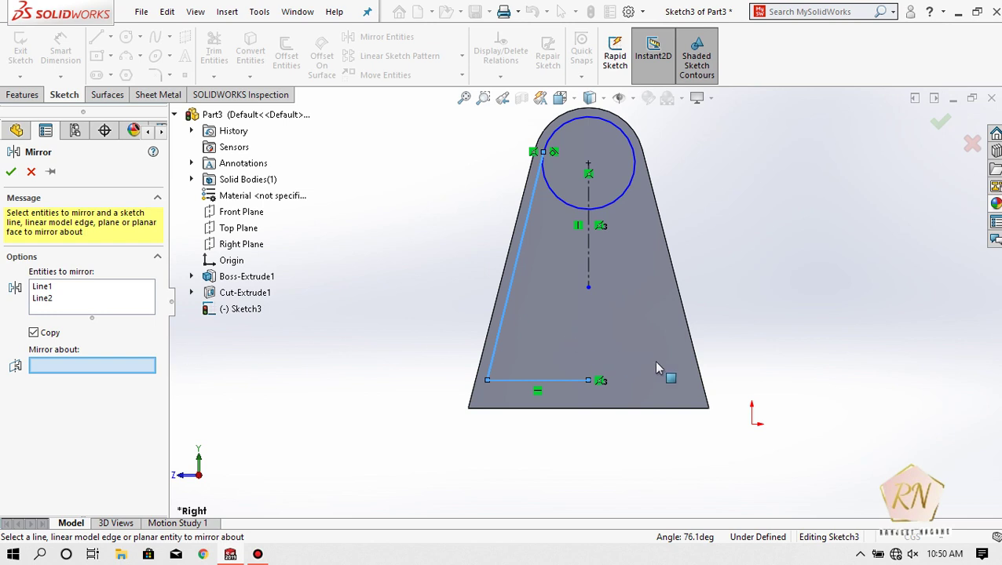
click(588, 244)
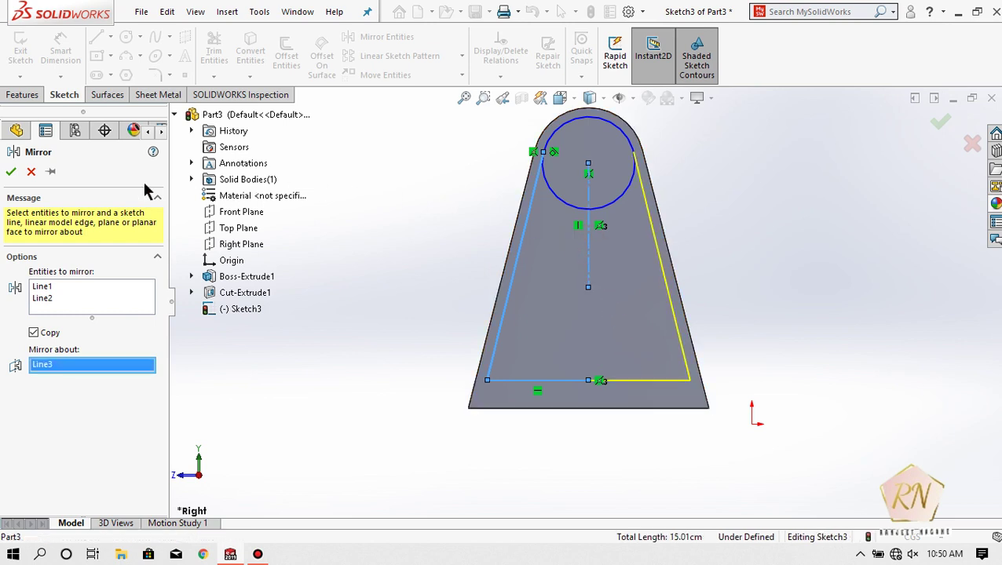
click(11, 172)
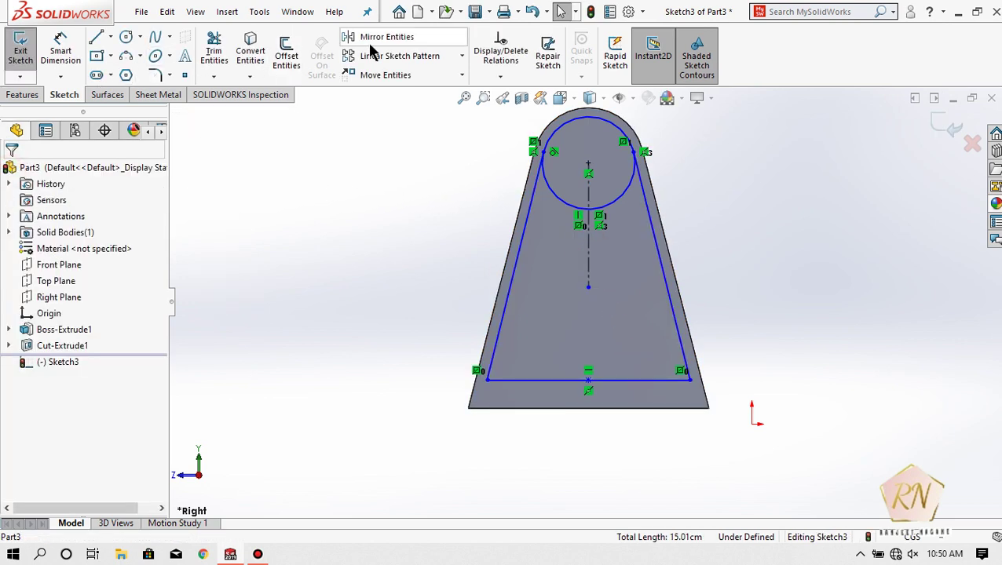
click(213, 47)
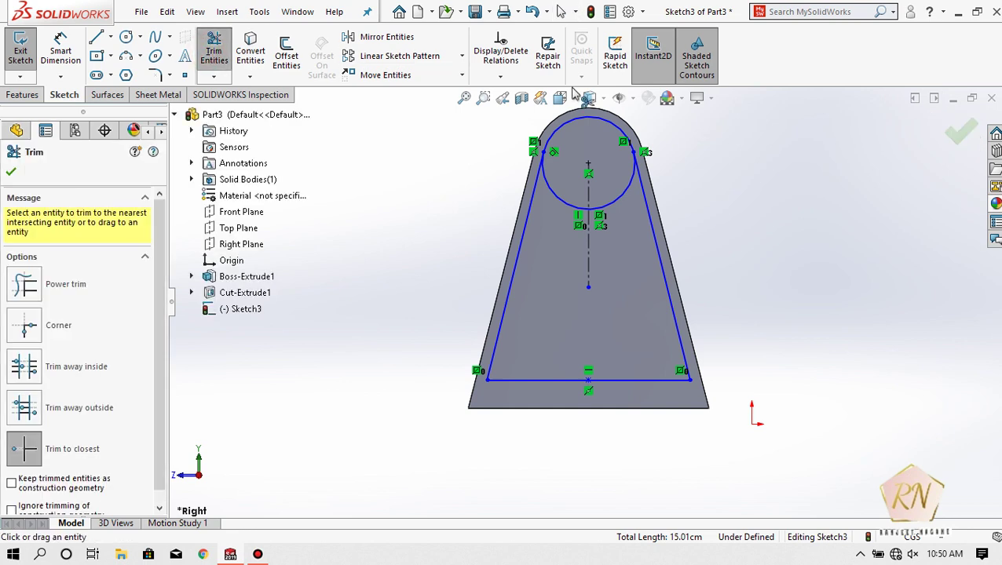
Trim the circle's top arc away so the inner outline closes
click(574, 119)
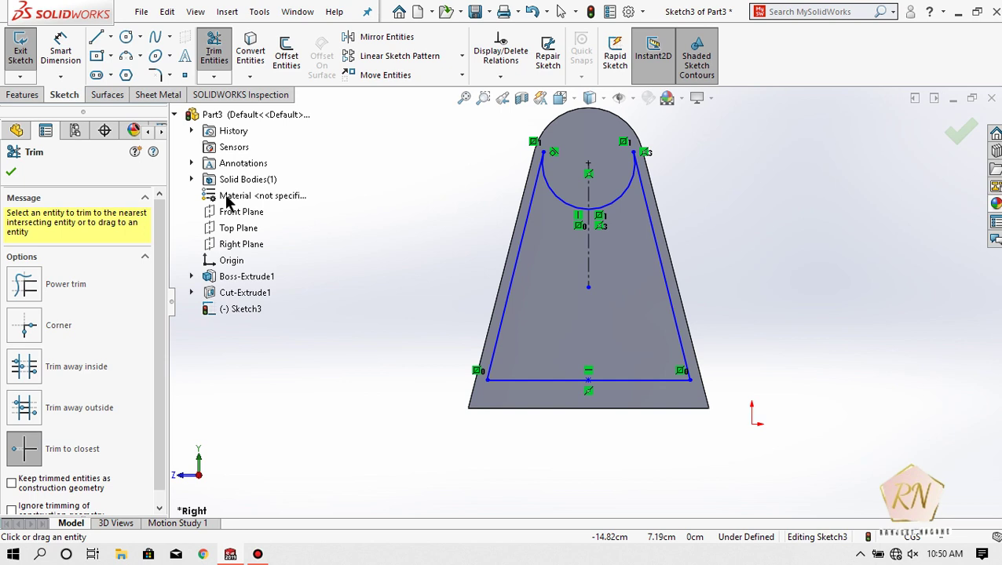
click(12, 170)
click(22, 94)
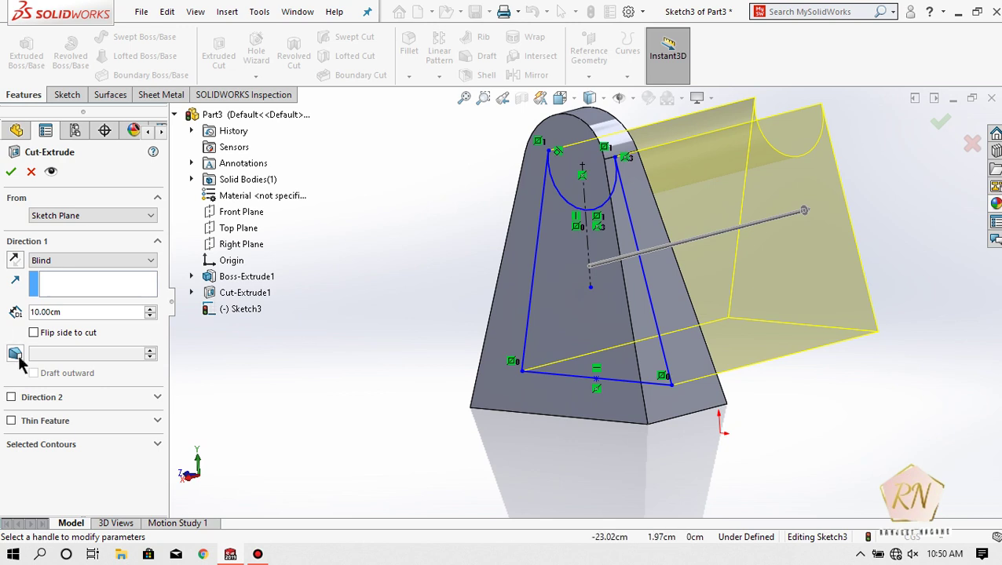
Cut-extrude the inner outline through the bracket in both directions, hollowing the frame
click(11, 398)
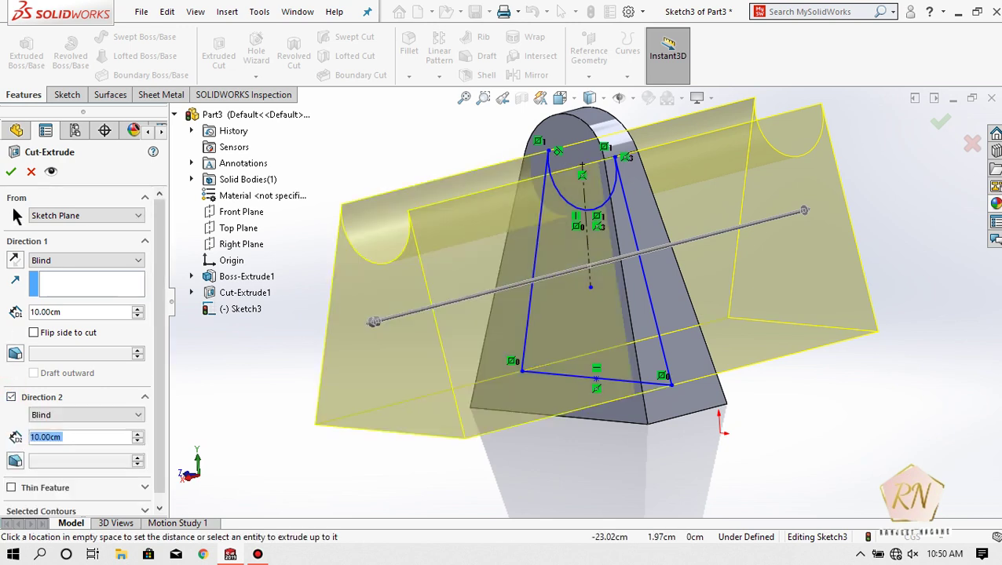
click(11, 171)
click(374, 322)
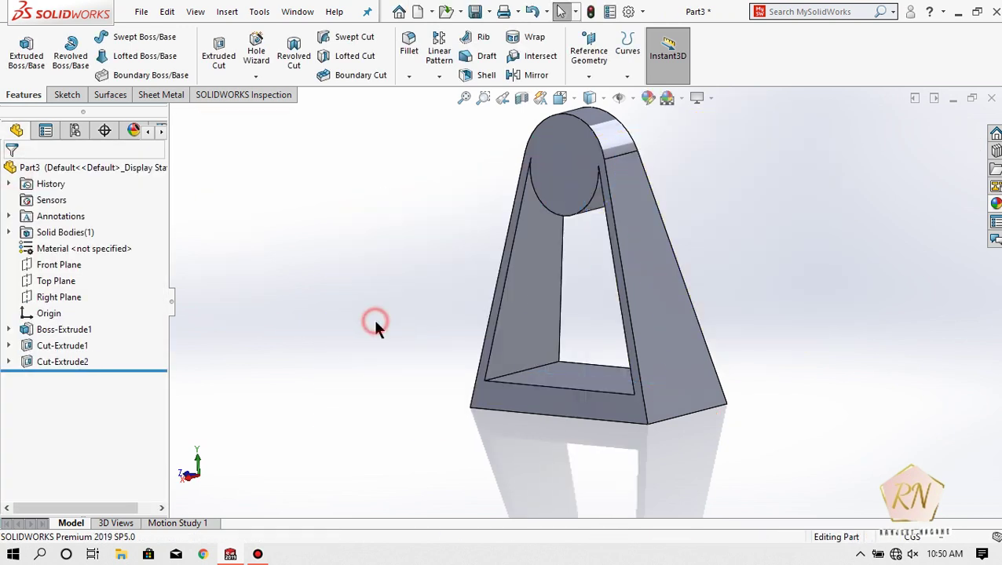
middle_drag(372, 354, 423, 318)
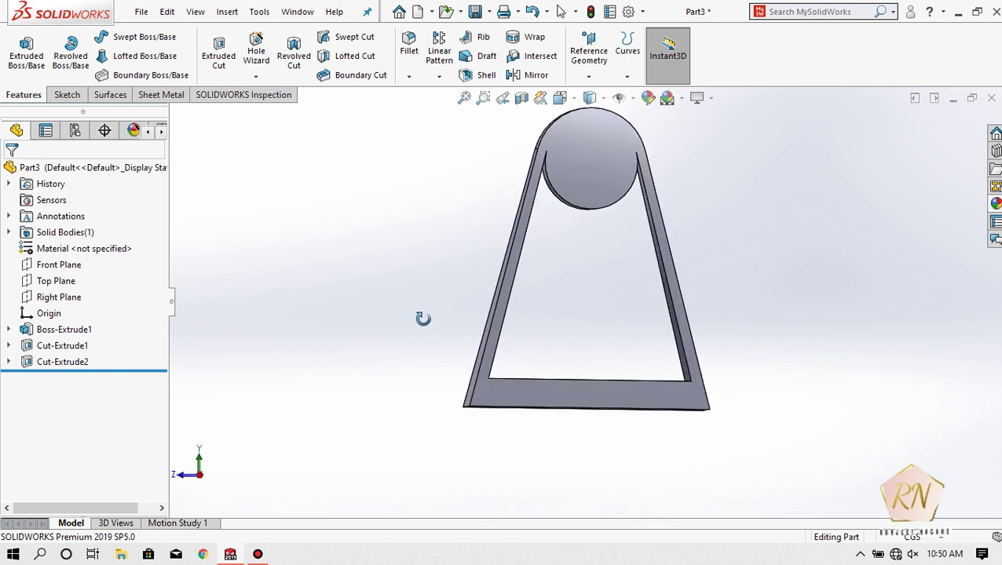
mouse_move(422, 318)
middle_down()
mouse_move(369, 316)
mouse_move(414, 337)
mouse_move(346, 327)
mouse_move(426, 338)
middle_up()
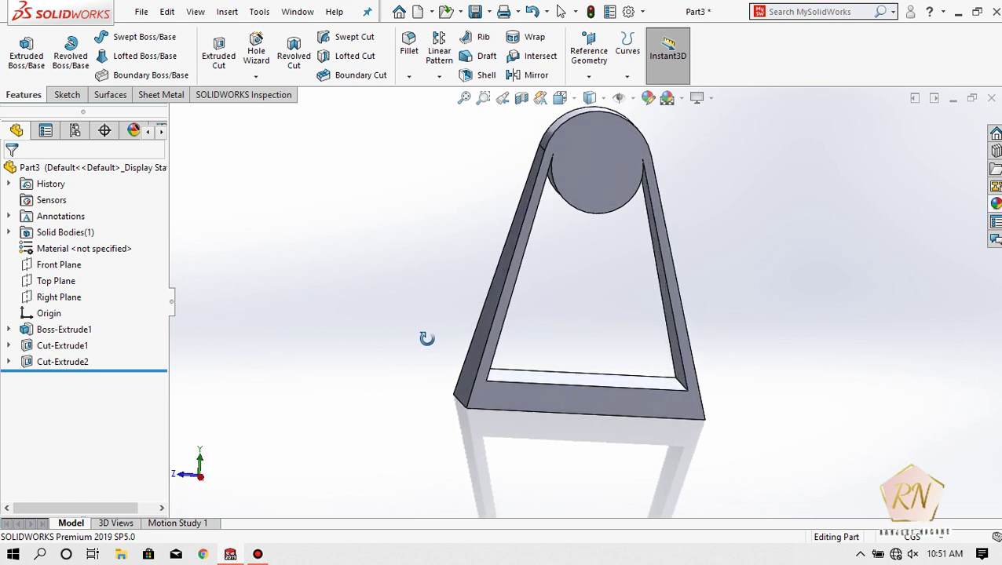
click(59, 94)
click(21, 47)
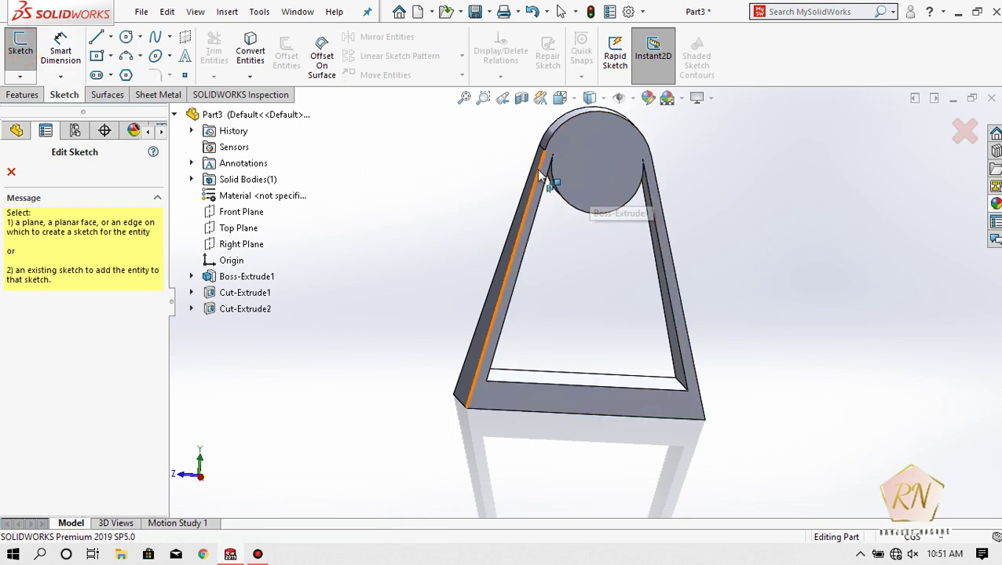
Start a sketch on the Right Plane and draw a circle to the hub's outer edge
click(242, 244)
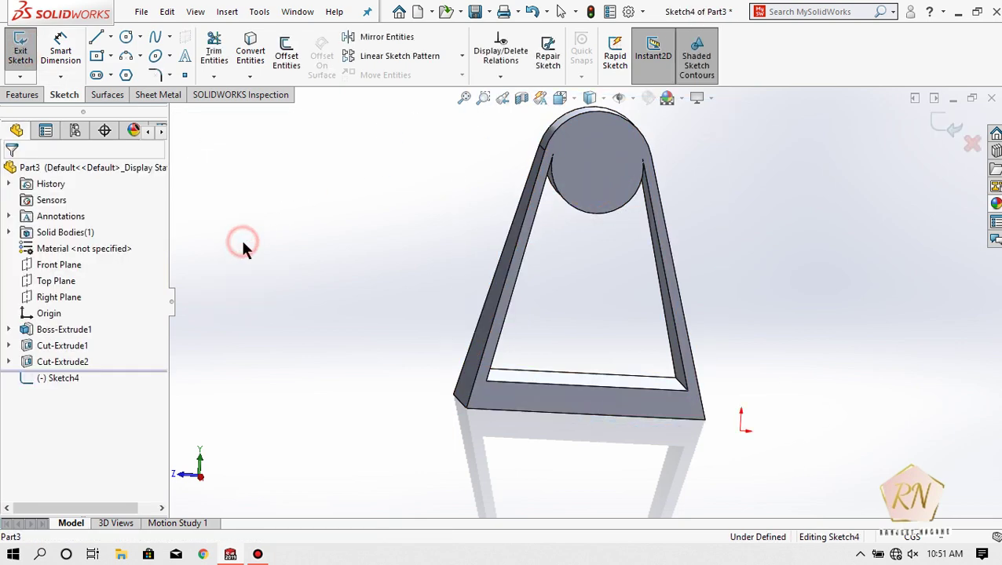
click(559, 97)
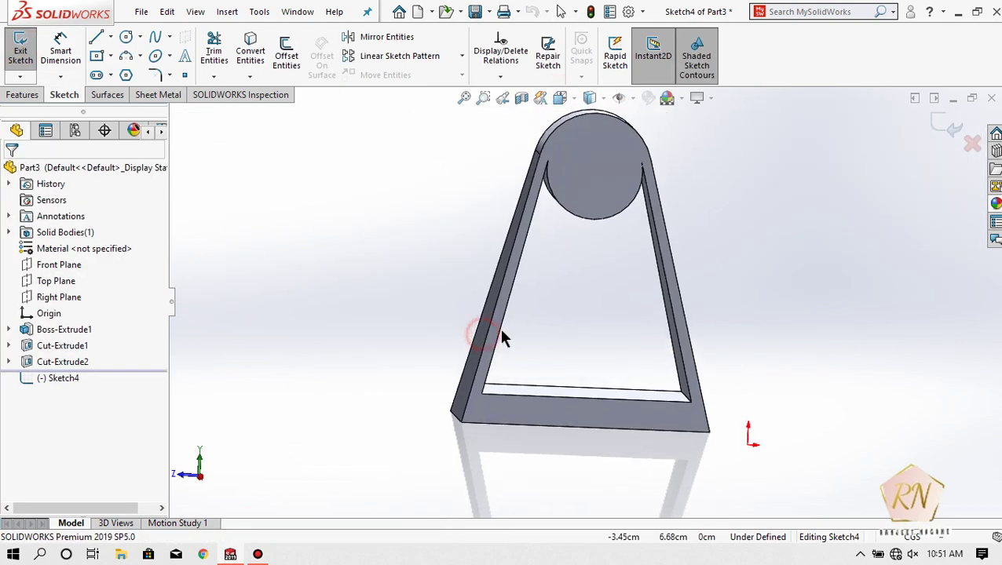
scroll(587, 183, down, 3)
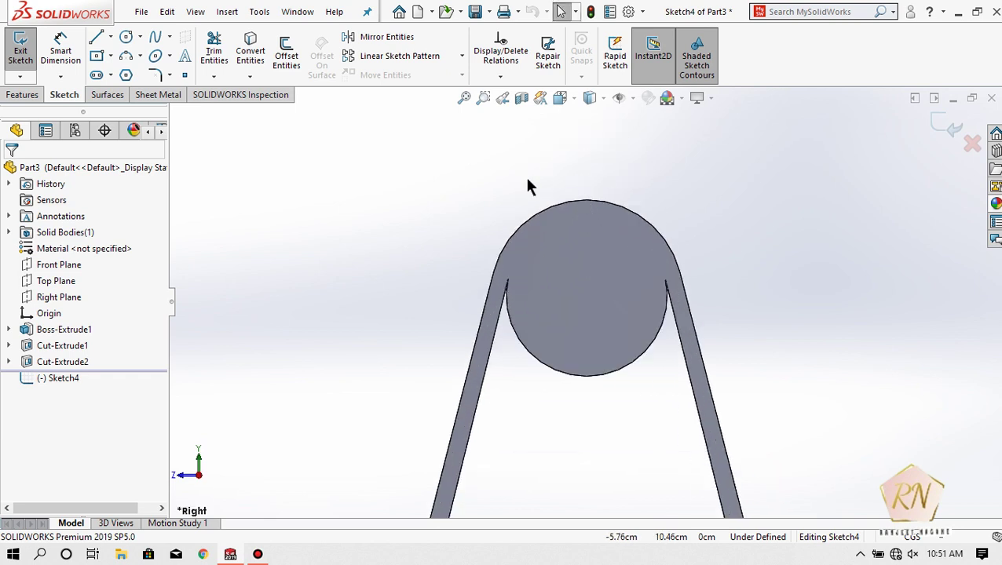
click(133, 34)
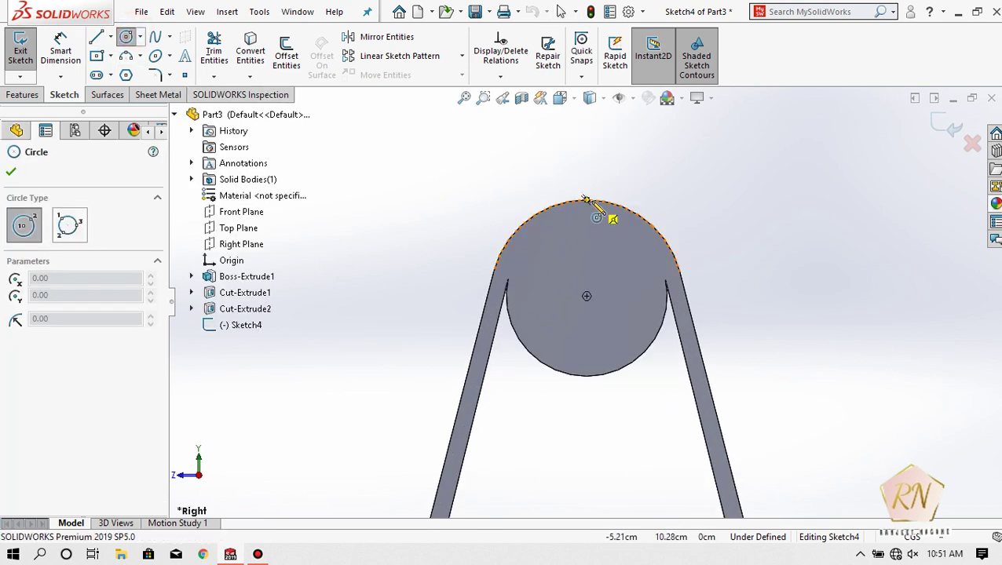
click(586, 296)
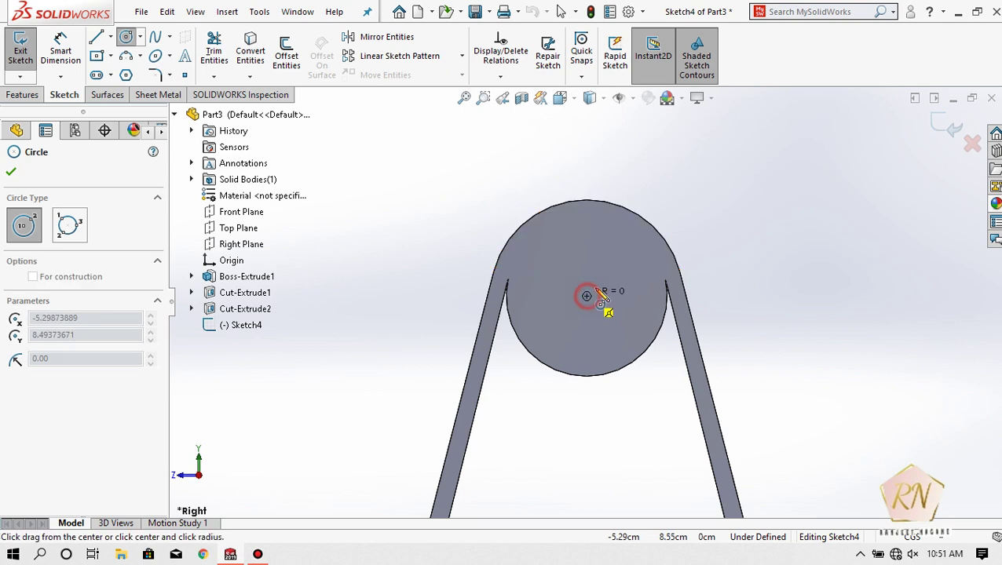
click(602, 202)
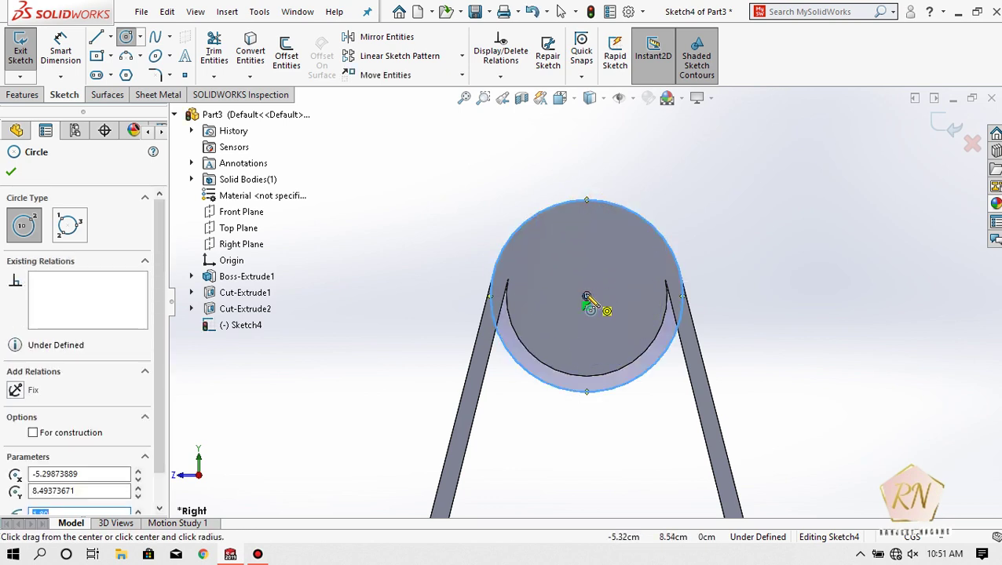
Add a concentric inner circle with a 1.00 cm radius
click(587, 296)
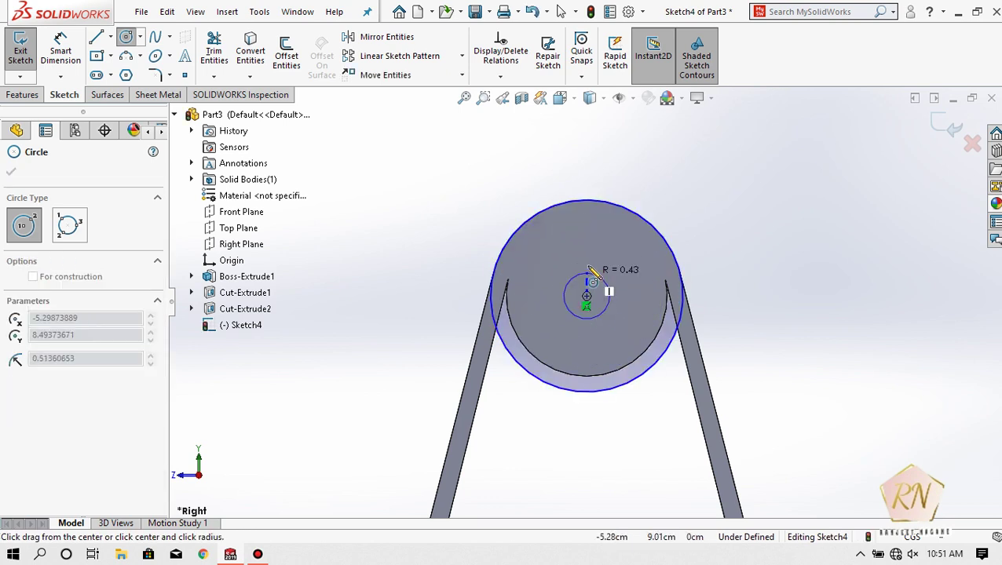
click(593, 246)
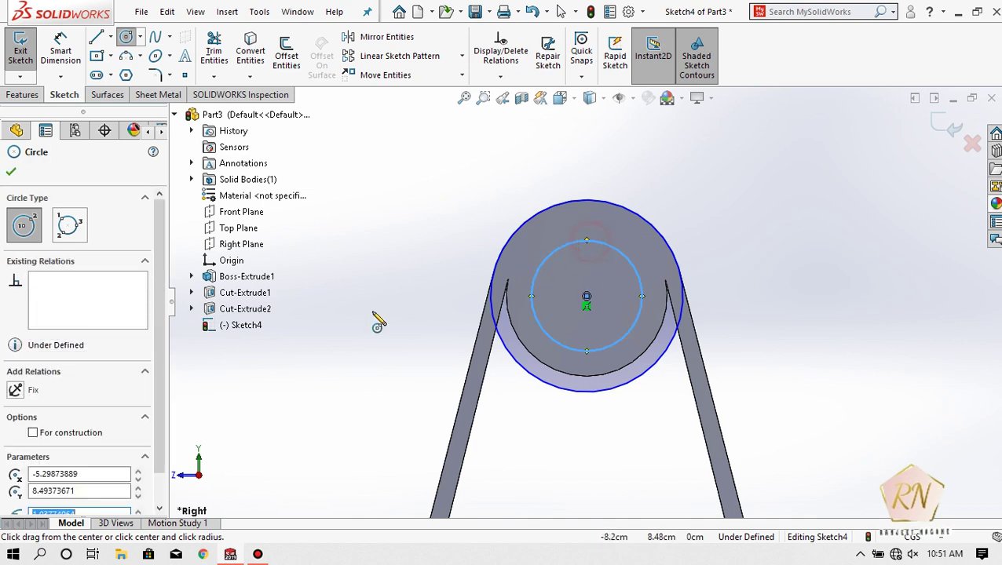
text(1)
key(Return)
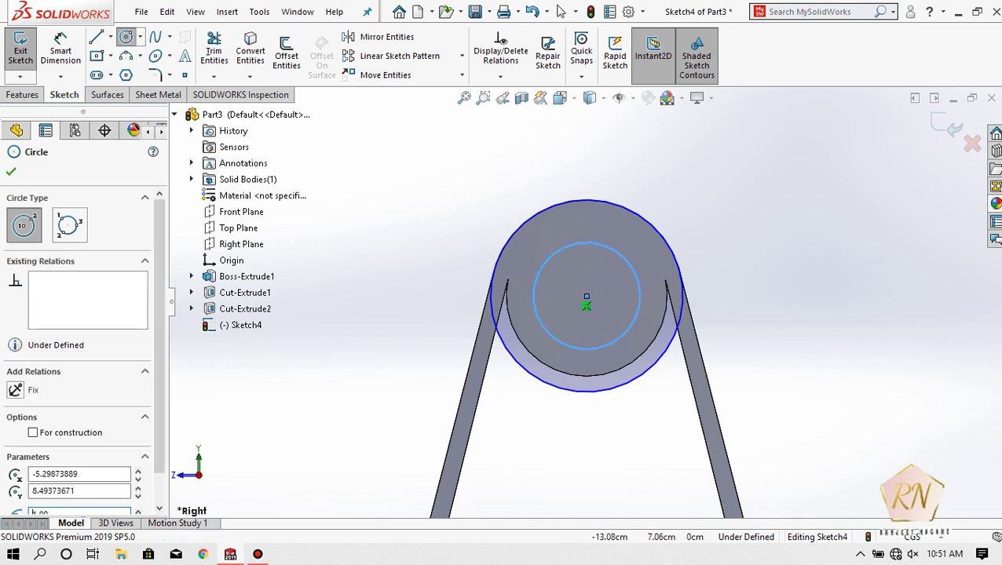
click(12, 171)
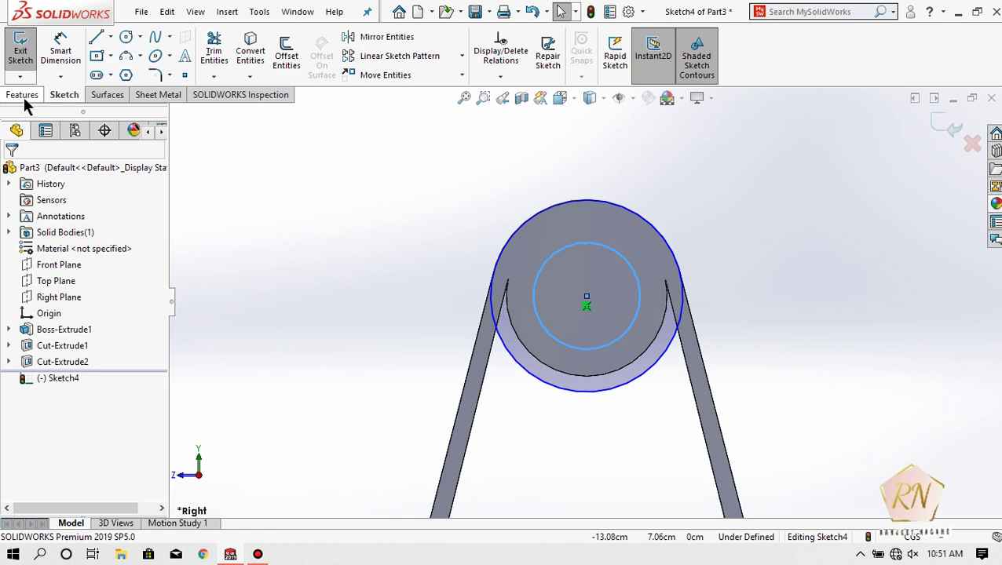
click(23, 98)
click(28, 56)
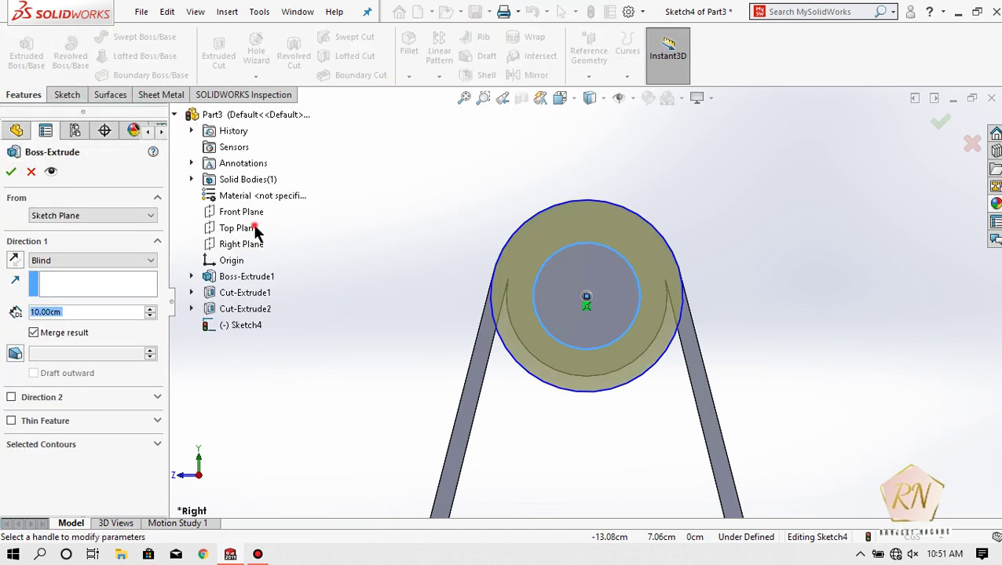
Extrude the ring sketch Blind 1.5 cm in both directions to form the hub
mouse_move(279, 253)
middle_down()
mouse_move(272, 246)
mouse_move(338, 261)
mouse_move(325, 262)
middle_up()
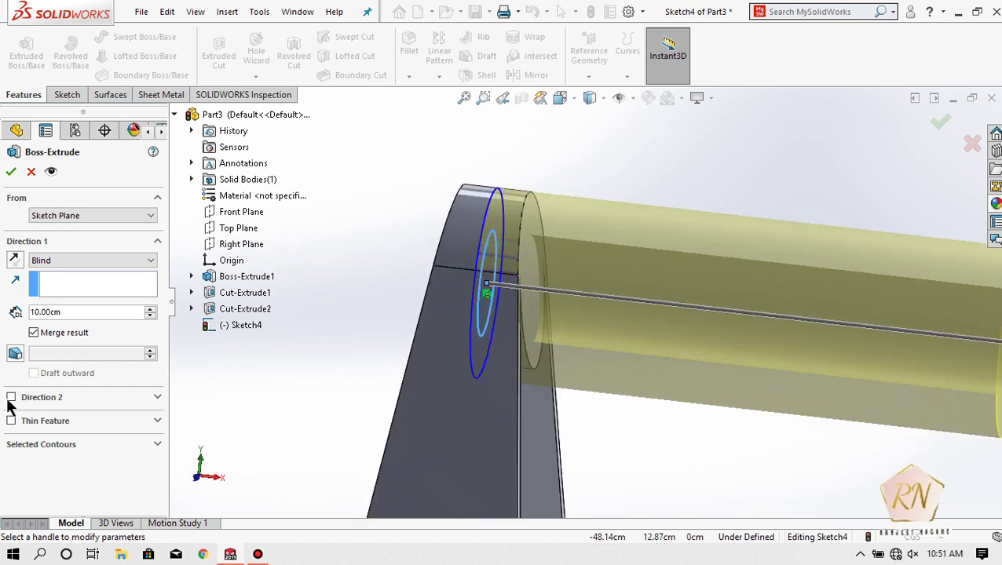
click(11, 397)
drag(73, 312, 17, 314)
text(2)
key(Return)
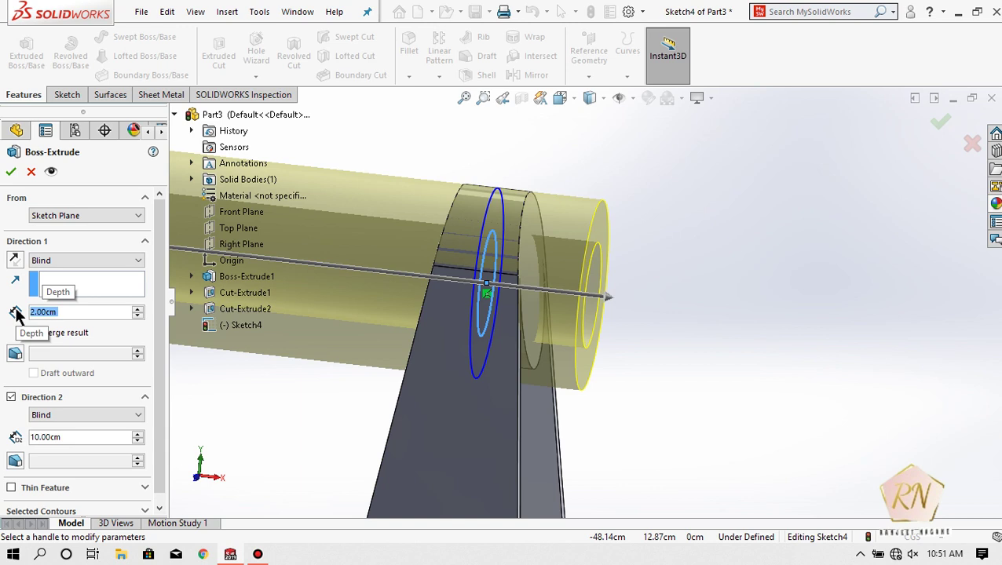
text(1.5)
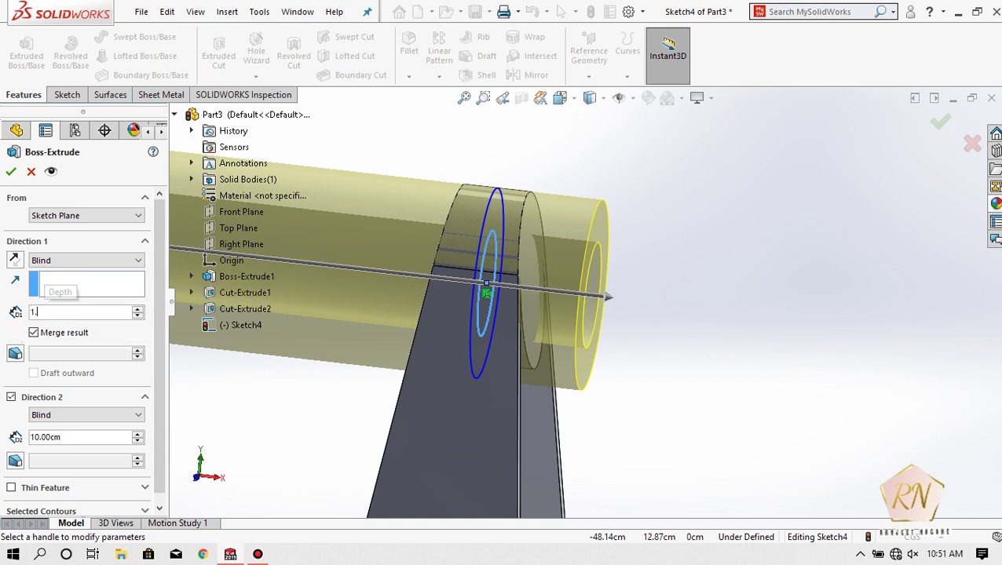
key(Return)
drag(82, 437, 22, 442)
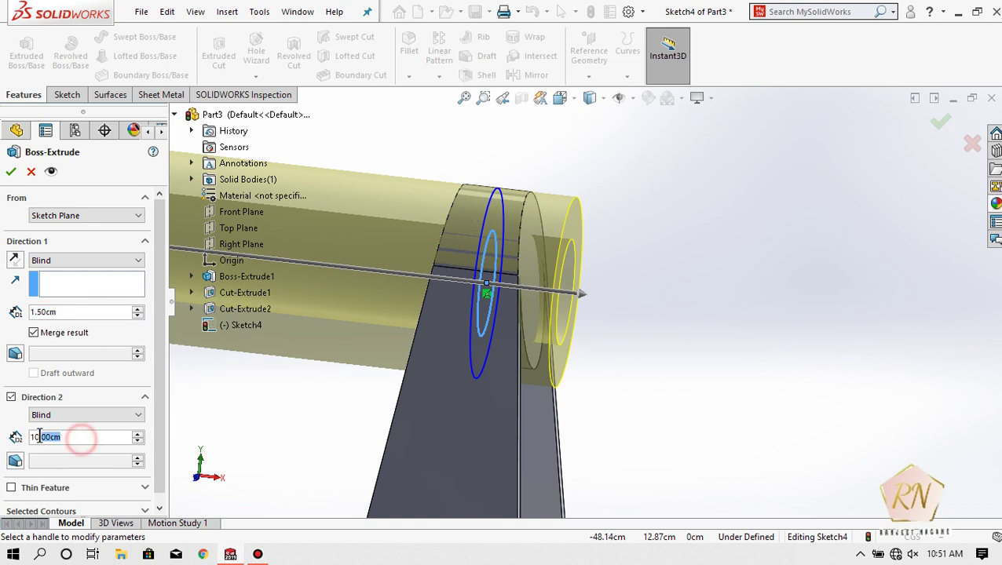
text(1.5)
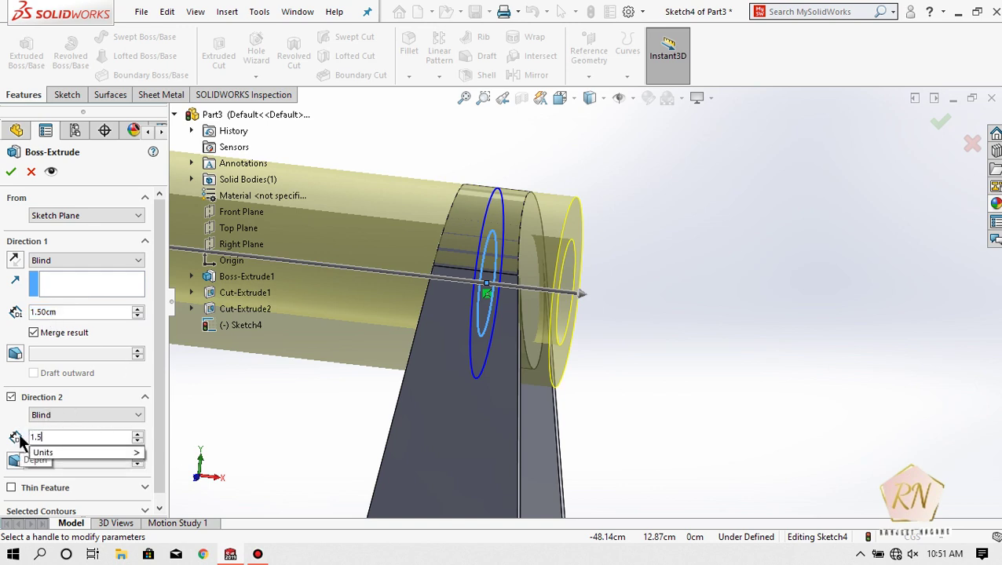
key(Return)
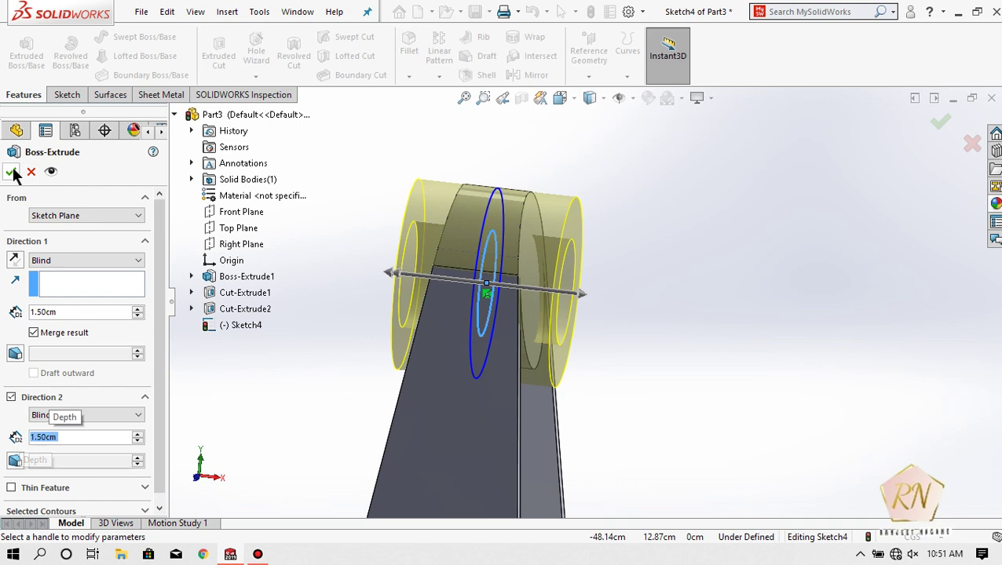
click(11, 172)
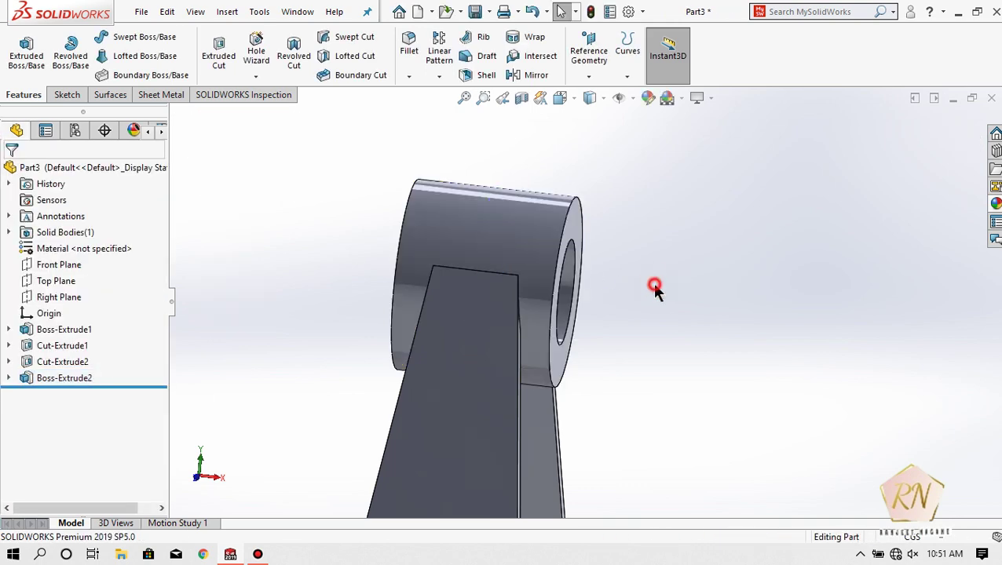
Start a new sketch on the hub's end face, viewed normal to it
mouse_move(720, 304)
middle_down()
mouse_move(638, 275)
mouse_move(638, 264)
middle_up()
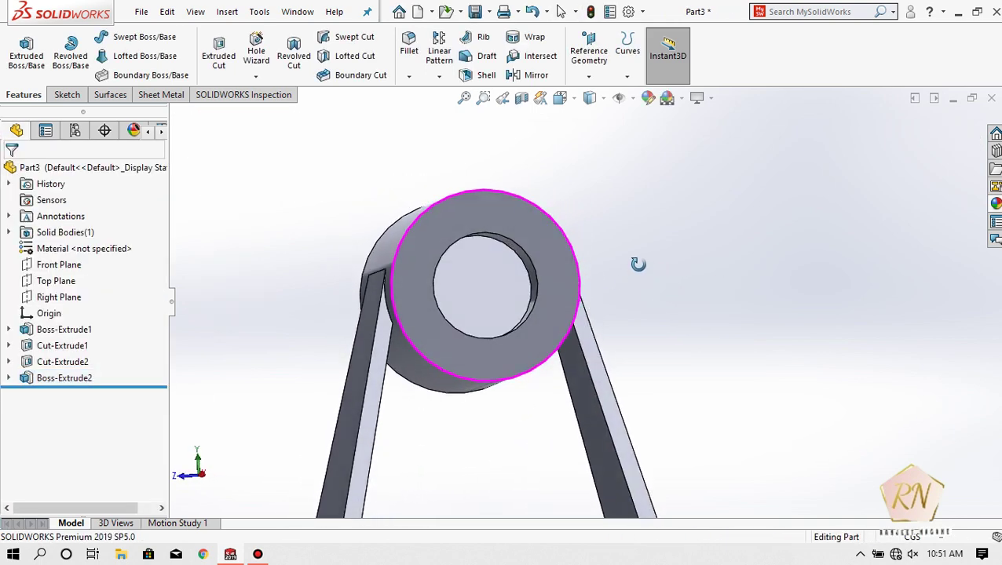
click(66, 105)
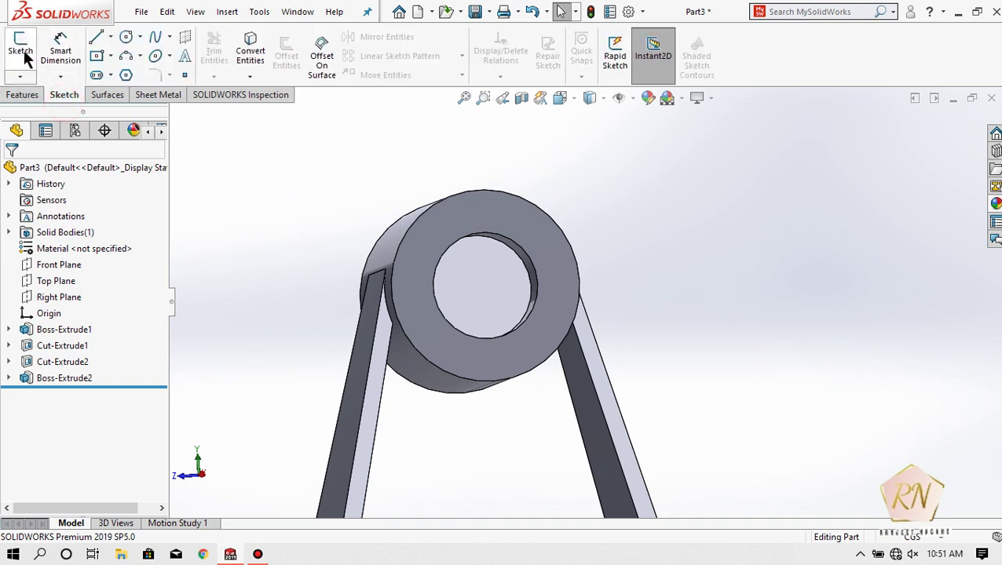
click(20, 52)
click(477, 208)
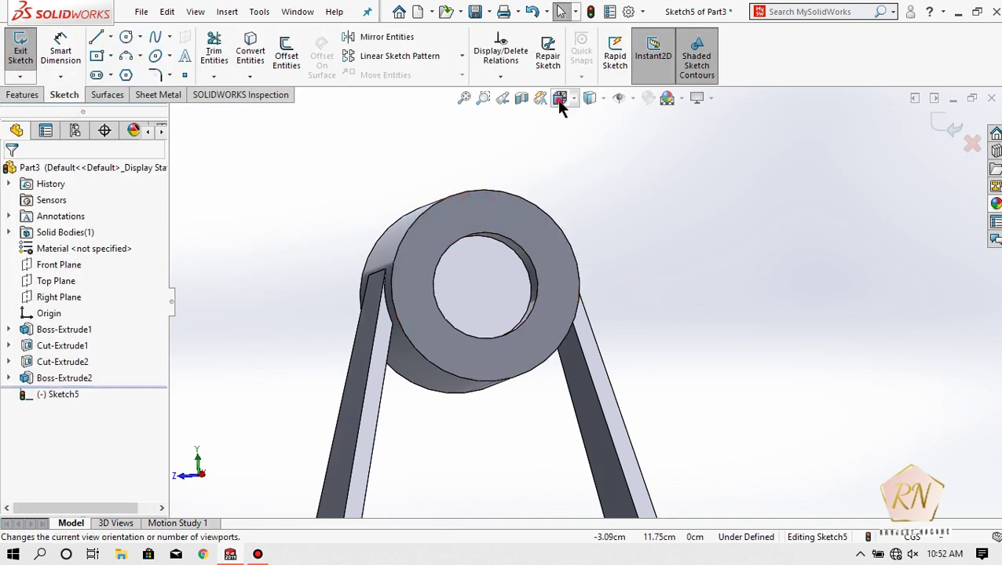
click(558, 98)
Draw a 2 cm diameter circle centred on the hub bore
click(126, 36)
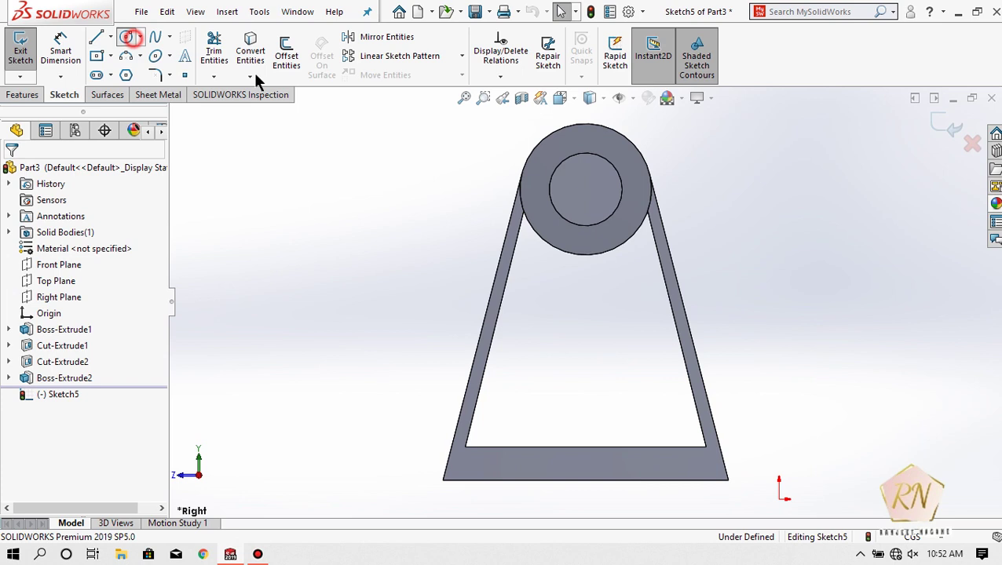
click(585, 188)
click(592, 153)
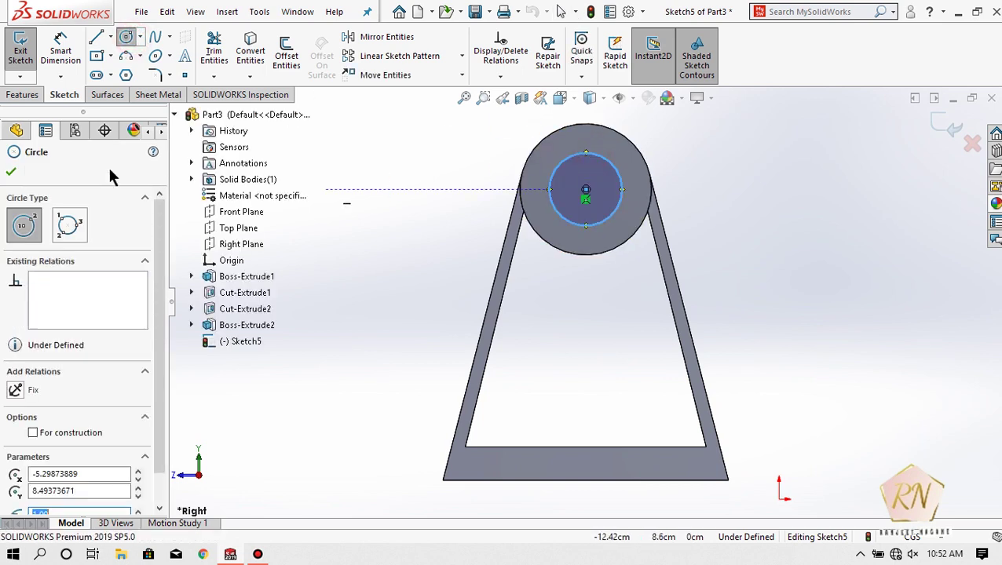
click(17, 174)
click(17, 95)
click(223, 56)
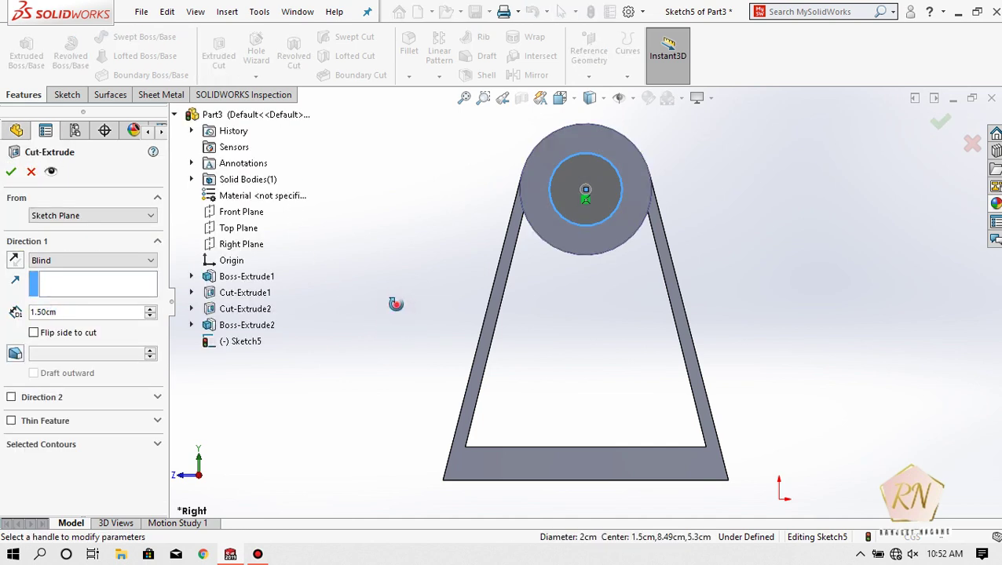
Cut the 2 cm circle Blind 5.50 cm deep through the whole hub
middle_drag(397, 312, 464, 315)
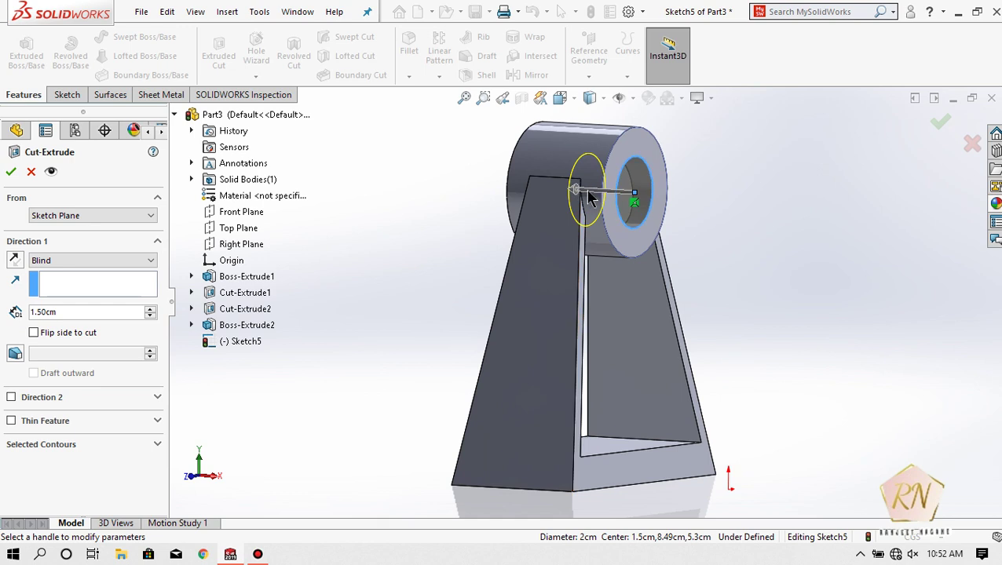
scroll(577, 192, down, 3)
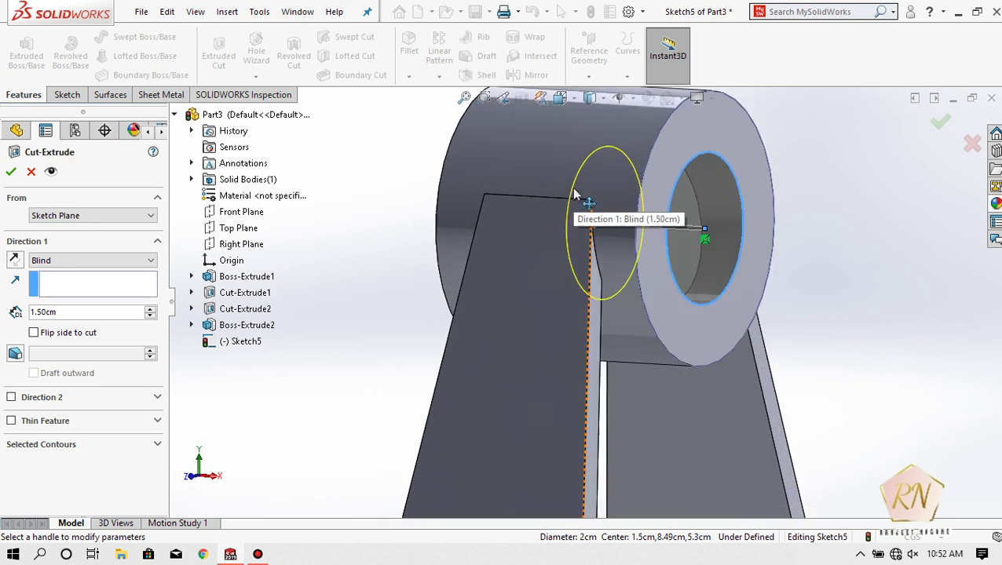
drag(577, 192, 337, 204)
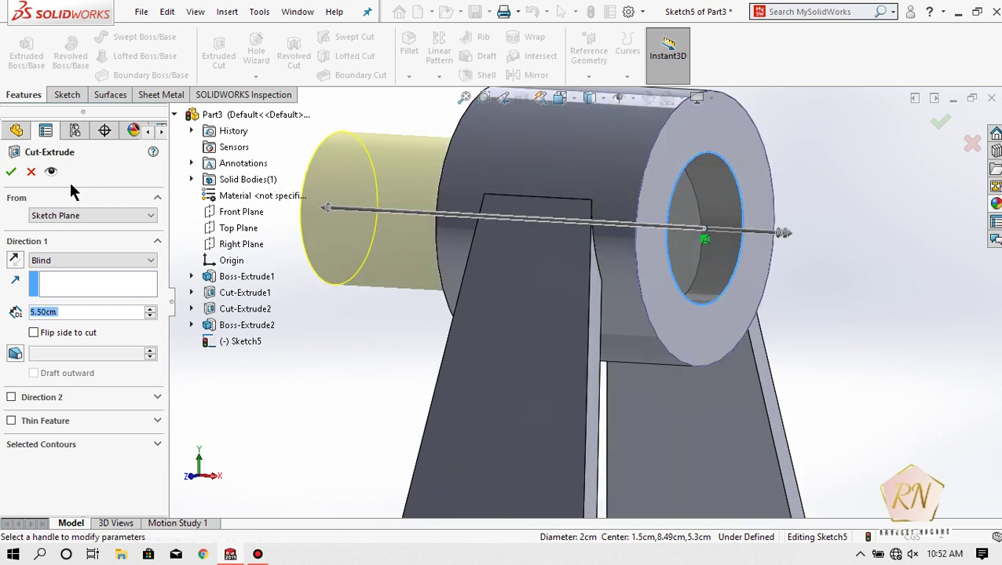
click(11, 171)
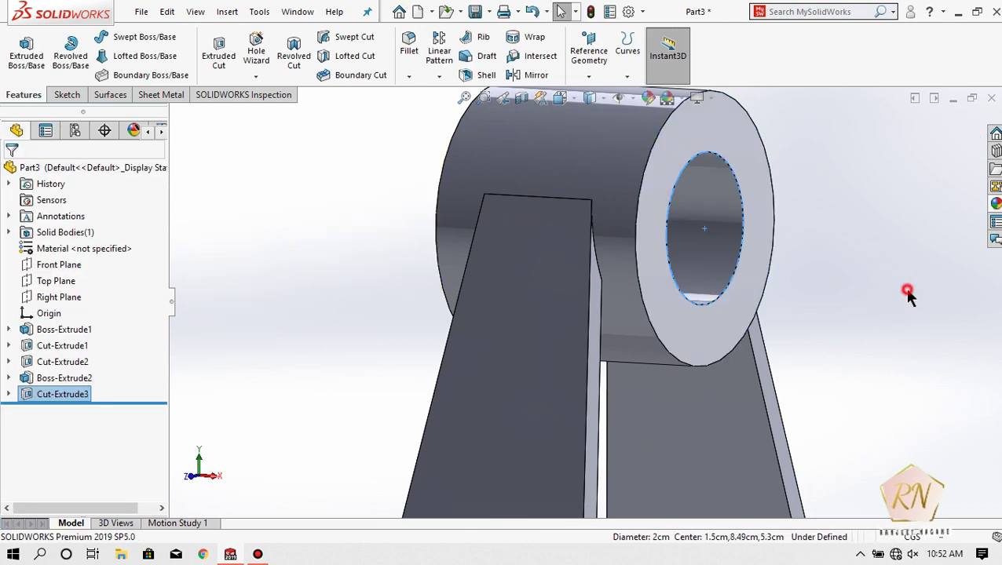
Zoom to fit, open Sketch6 on the Right Plane, and view it Normal To
key(f)
mouse_move(890, 299)
middle_down()
mouse_move(829, 204)
mouse_move(892, 251)
mouse_move(915, 246)
mouse_move(892, 233)
mouse_move(812, 311)
mouse_move(828, 376)
mouse_move(888, 358)
mouse_move(849, 314)
middle_up()
middle_drag(890, 281, 895, 300)
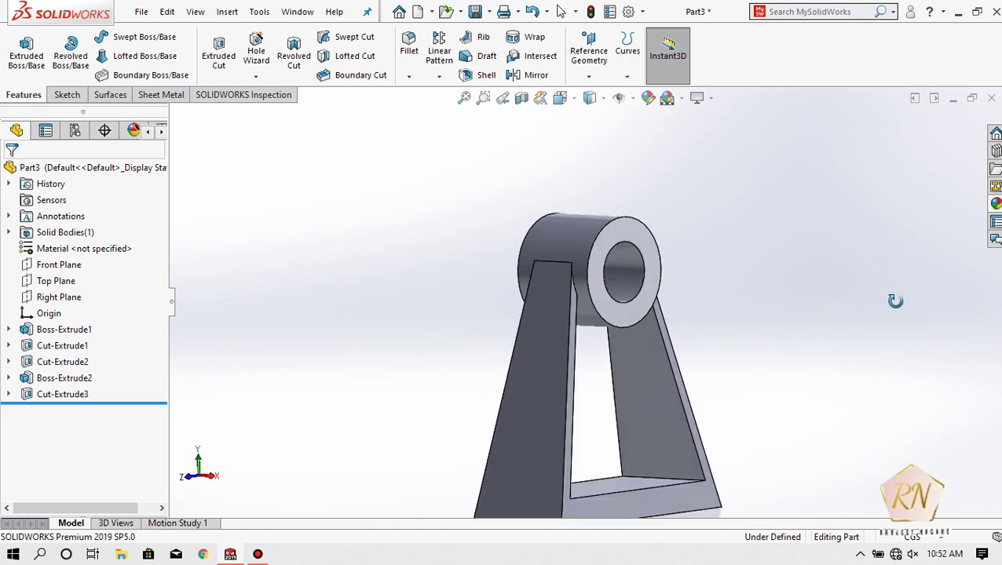
click(66, 95)
click(21, 47)
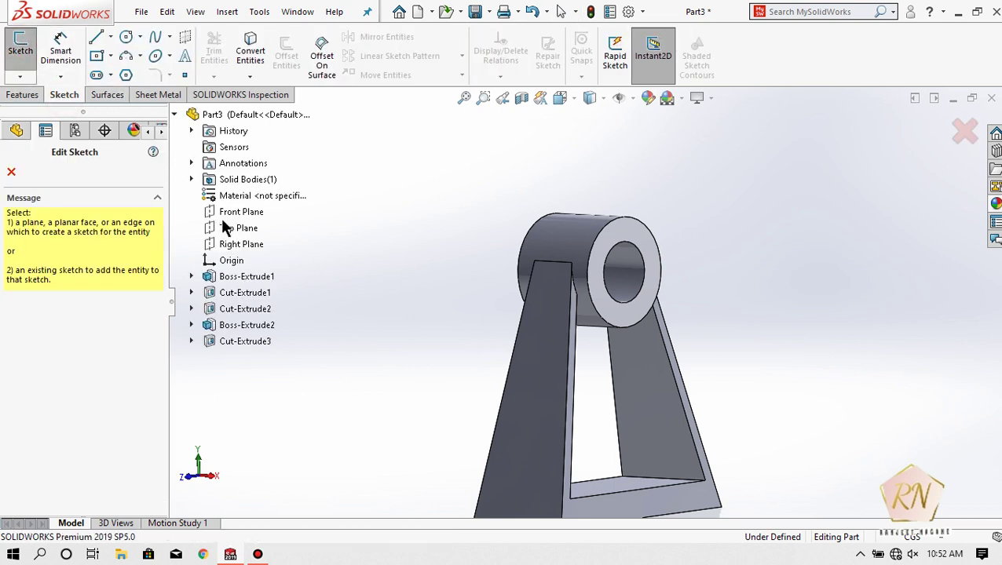
click(235, 244)
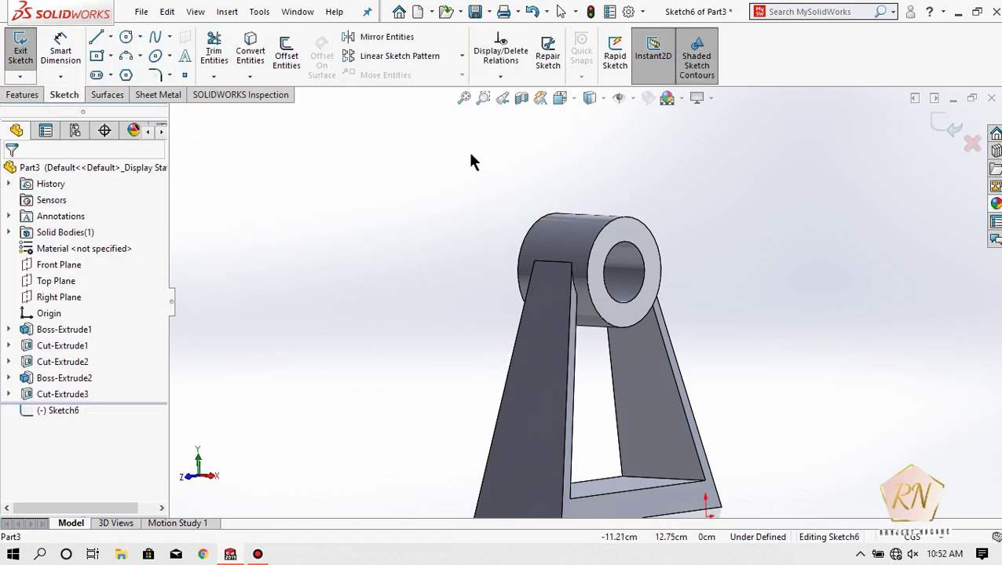
scroll(526, 196, up, 3)
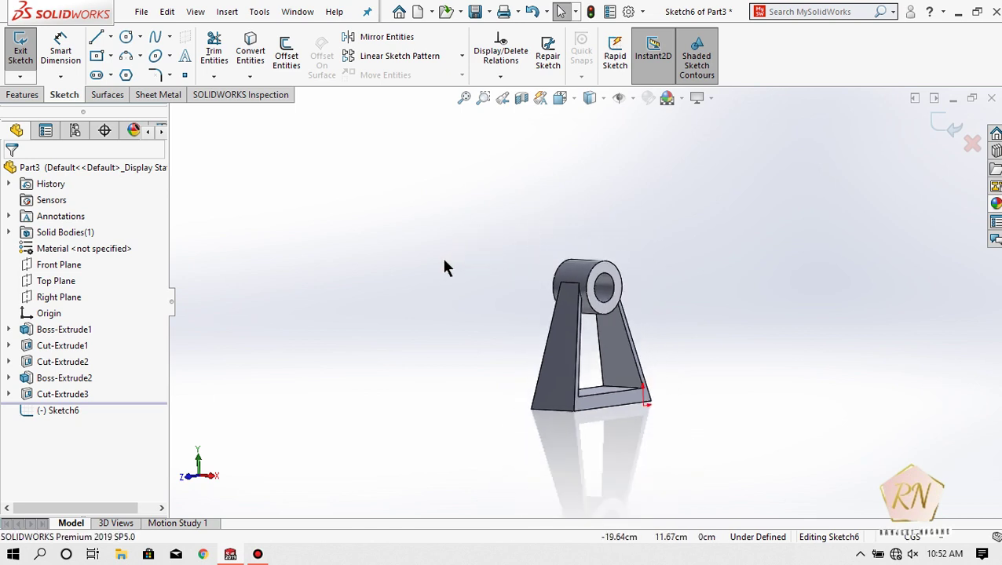
mouse_move(445, 263)
middle_down()
mouse_move(491, 270)
mouse_move(404, 268)
middle_up()
click(563, 96)
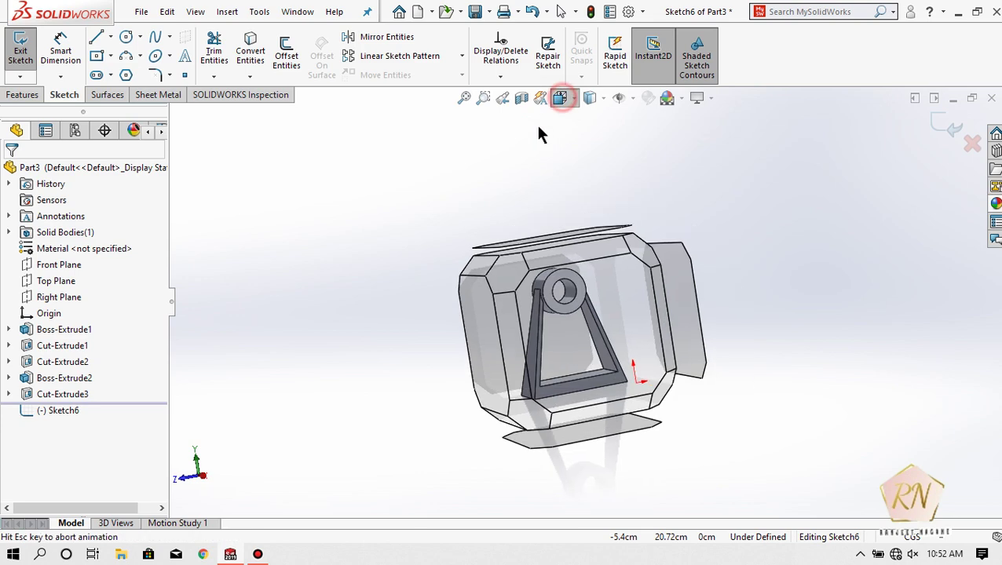
click(499, 326)
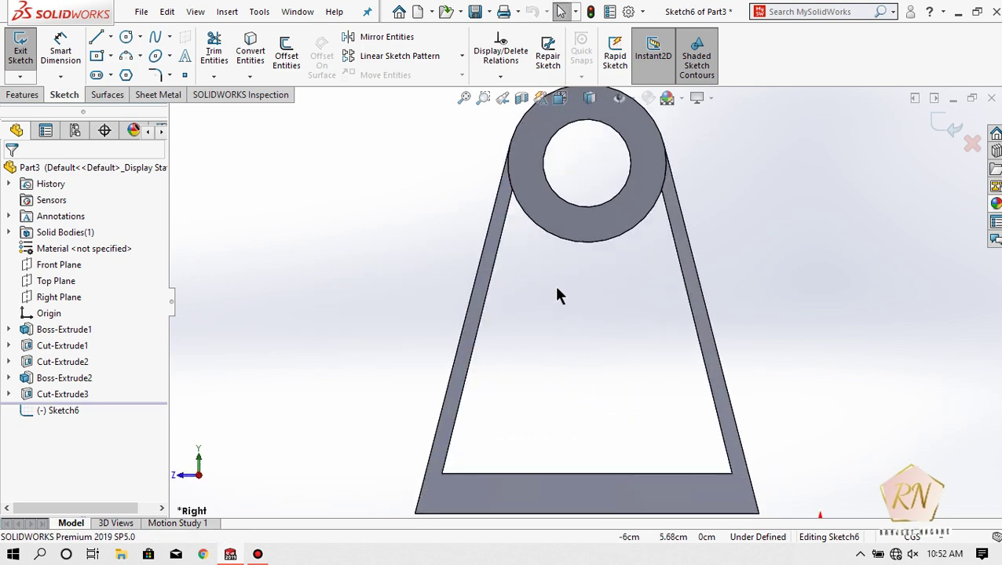
Draw the left slanted side, base line, and right slanted side inside the frame opening
scroll(554, 291, down, 1)
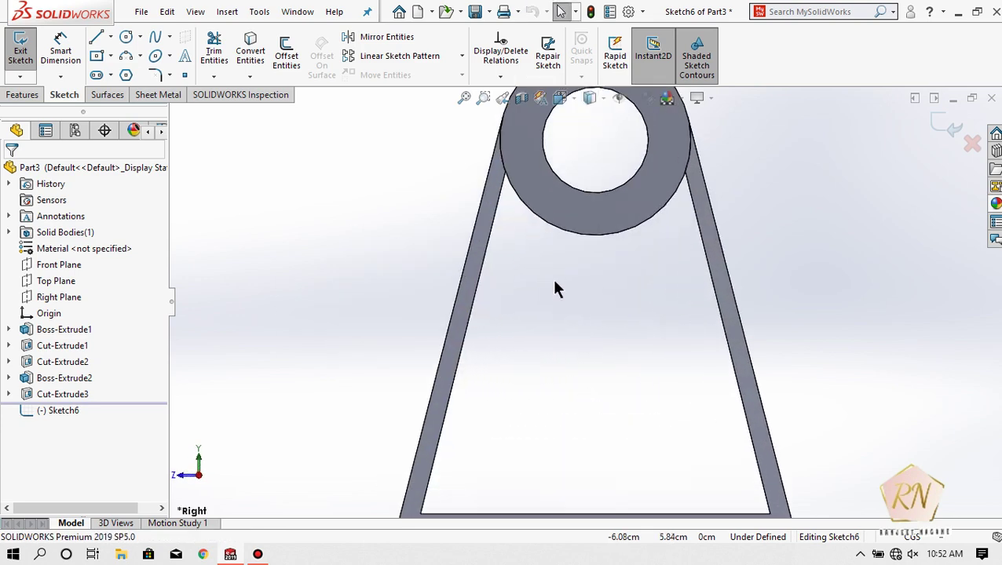
click(97, 41)
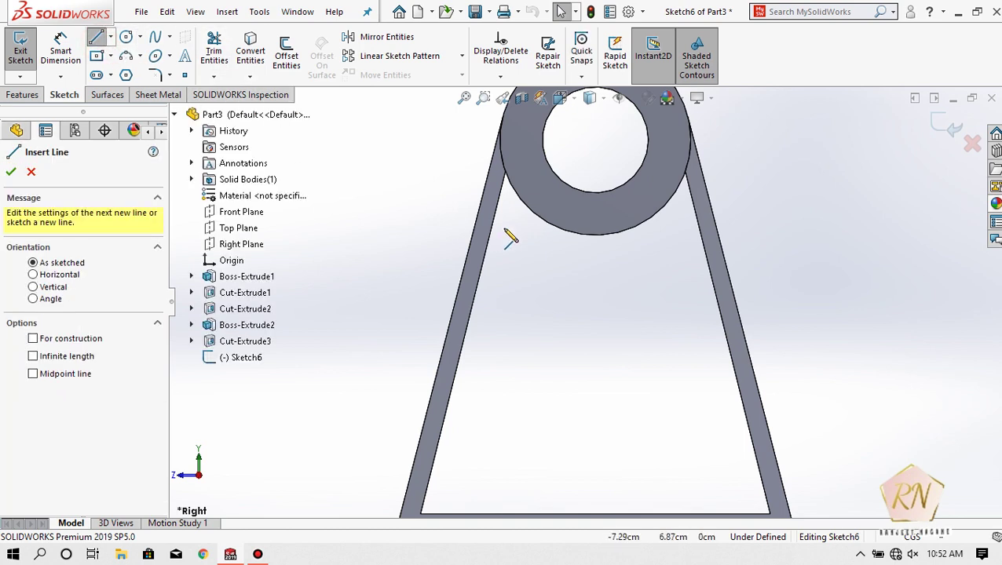
click(505, 173)
click(422, 514)
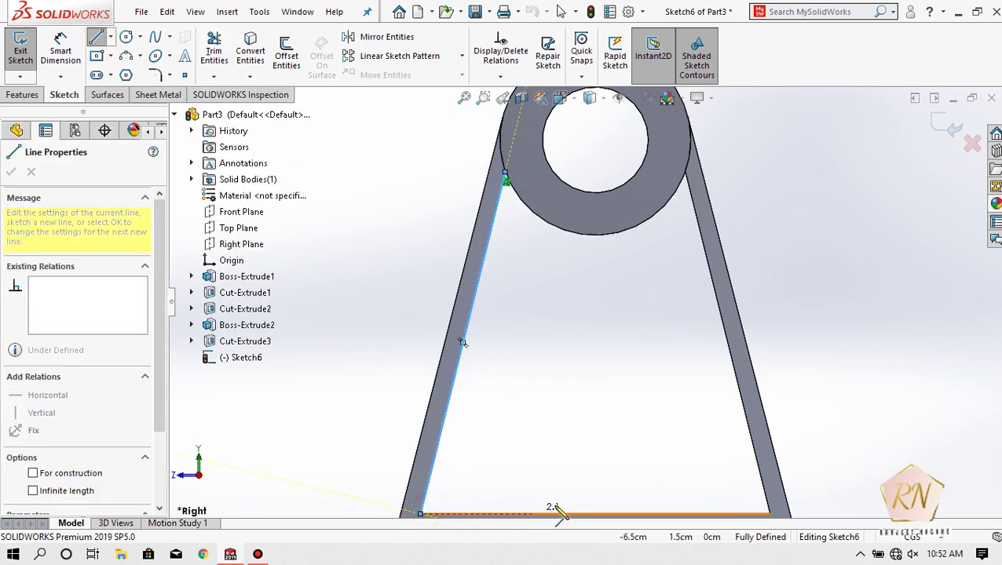
click(769, 514)
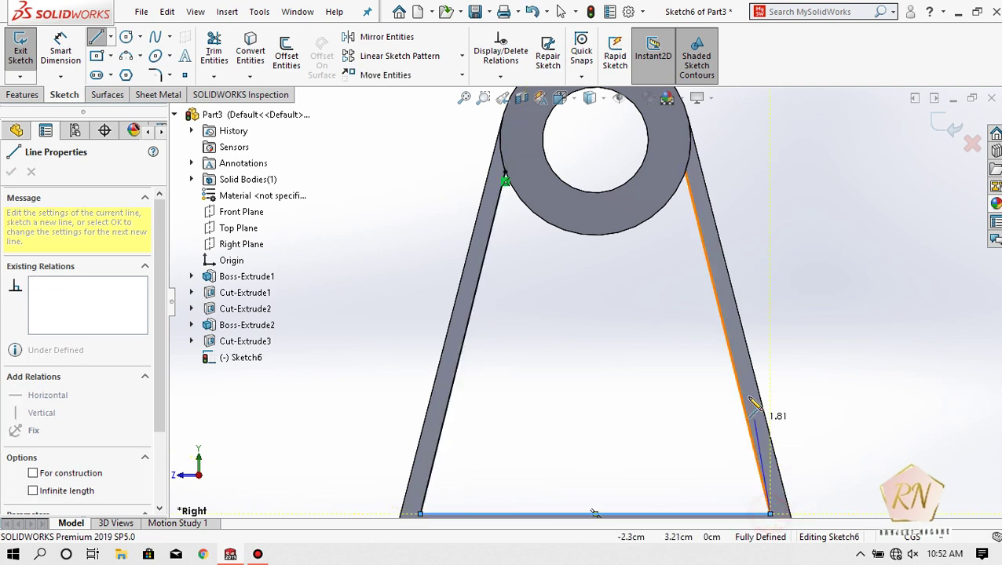
click(685, 173)
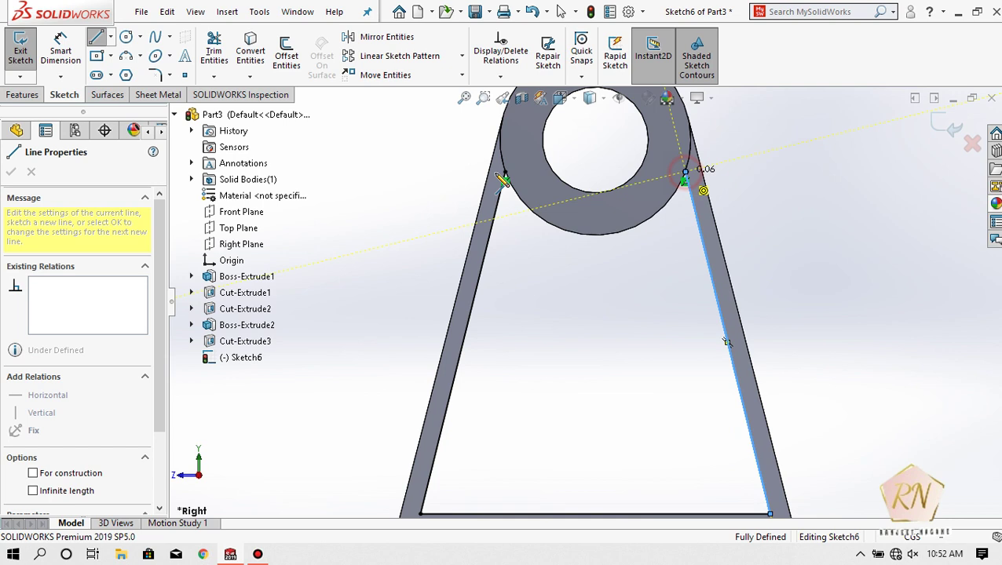
Draw a circle centred on the hub out to its outer edge
click(126, 37)
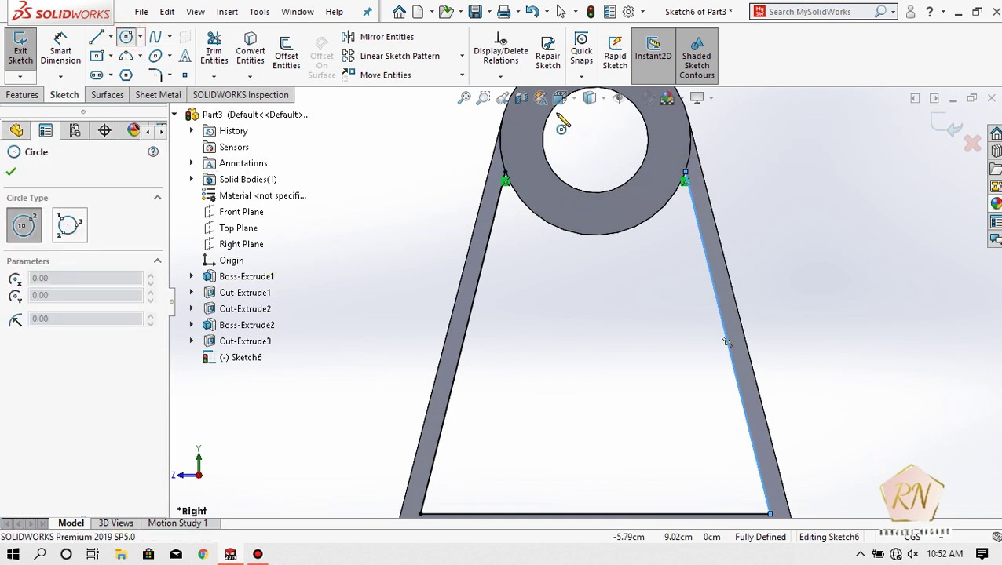
click(595, 141)
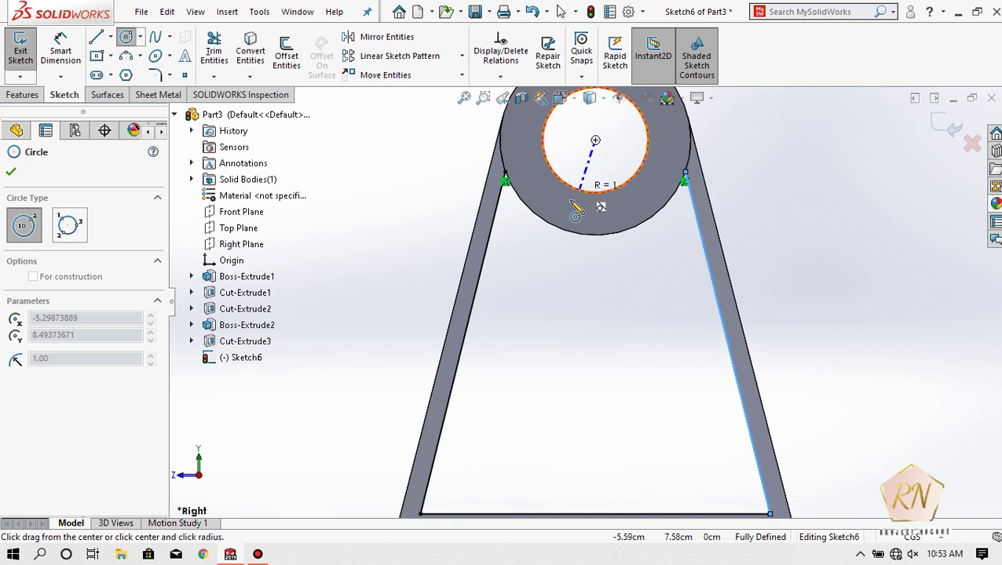
click(504, 173)
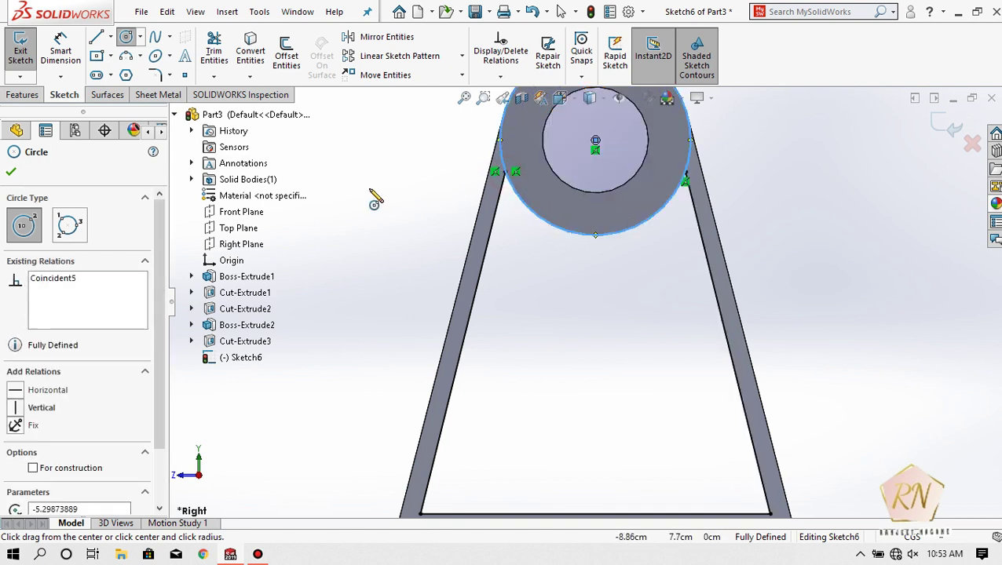
click(213, 51)
key(f)
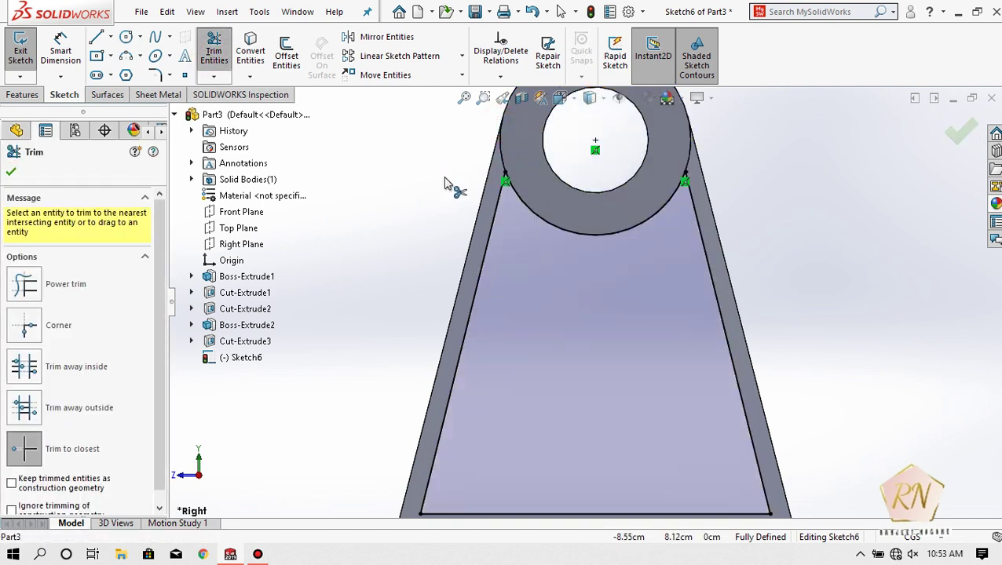
scroll(614, 306, down, 3)
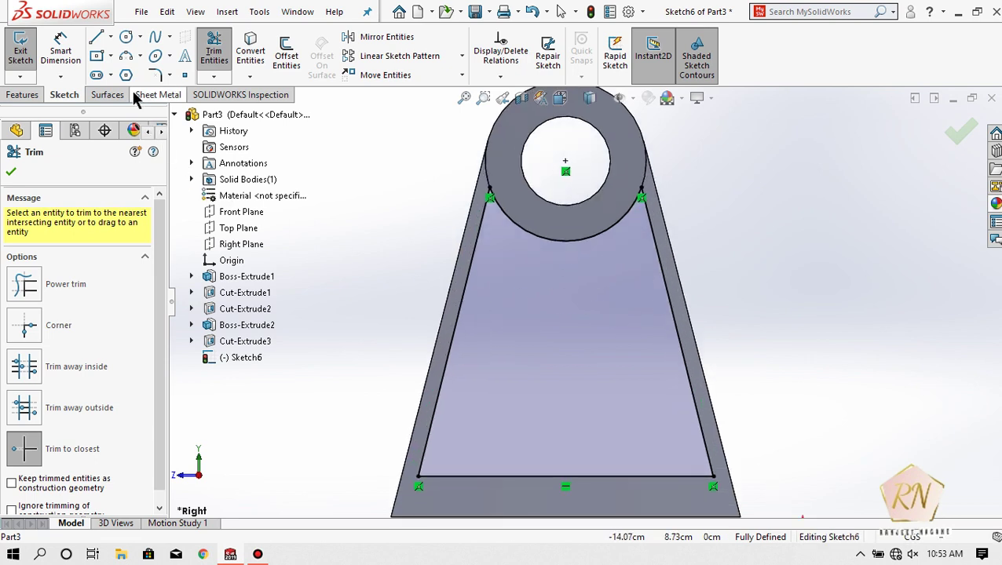
Draw the slanted inner line down to the lower left, then the bottom line to the middle
click(99, 41)
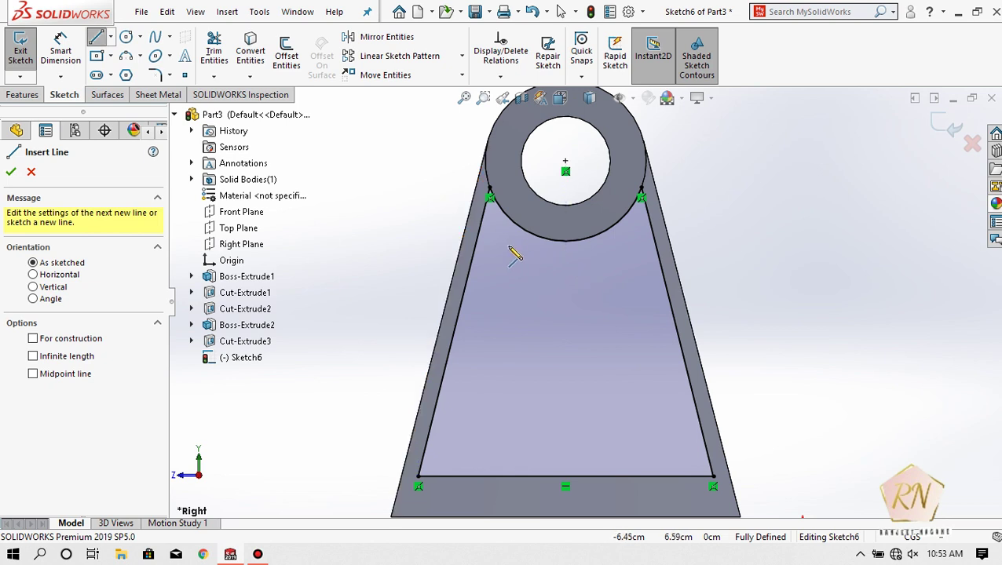
click(495, 229)
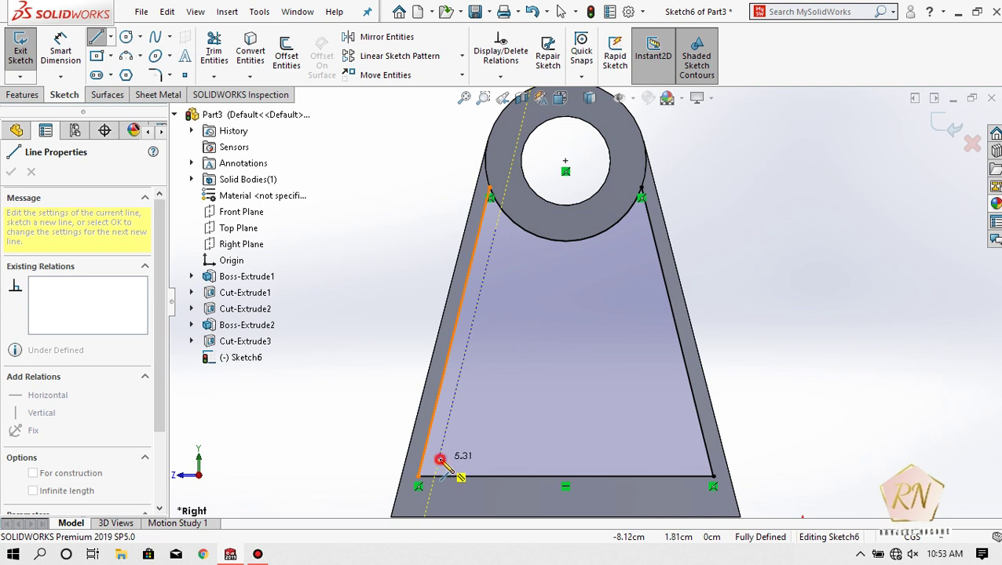
click(439, 460)
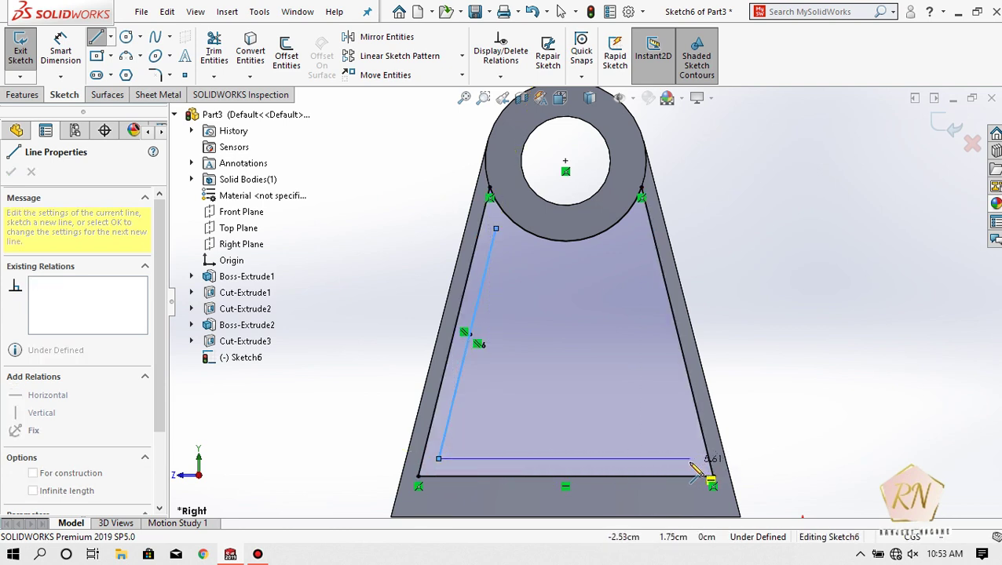
double_click(566, 460)
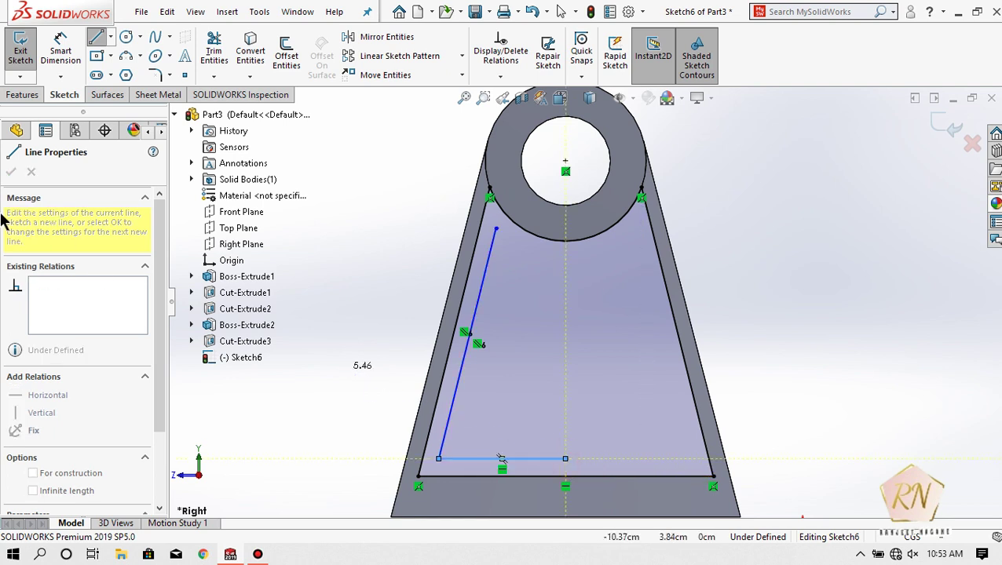
Add a vertical centreline from the hub centre partway down the frame
click(110, 37)
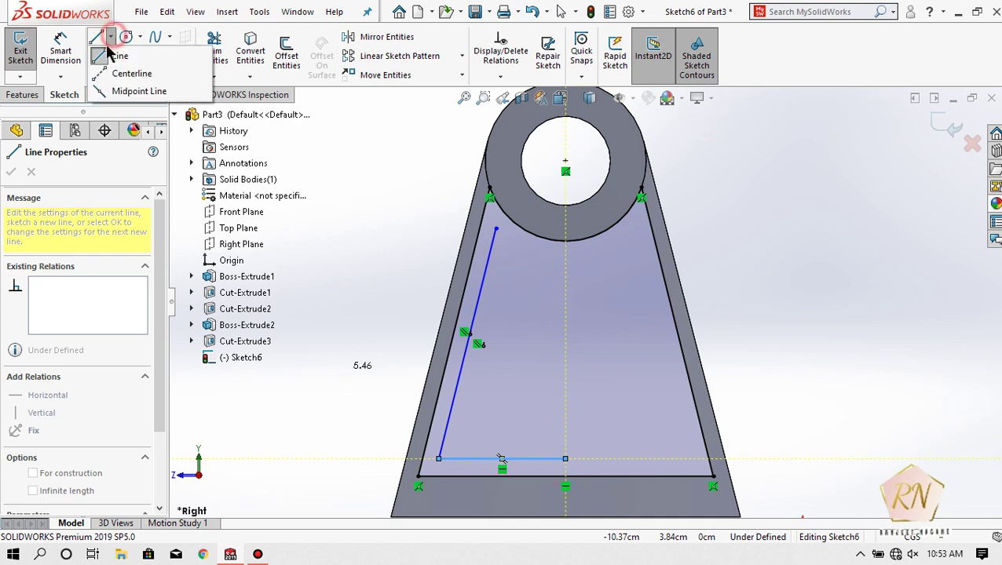
click(126, 73)
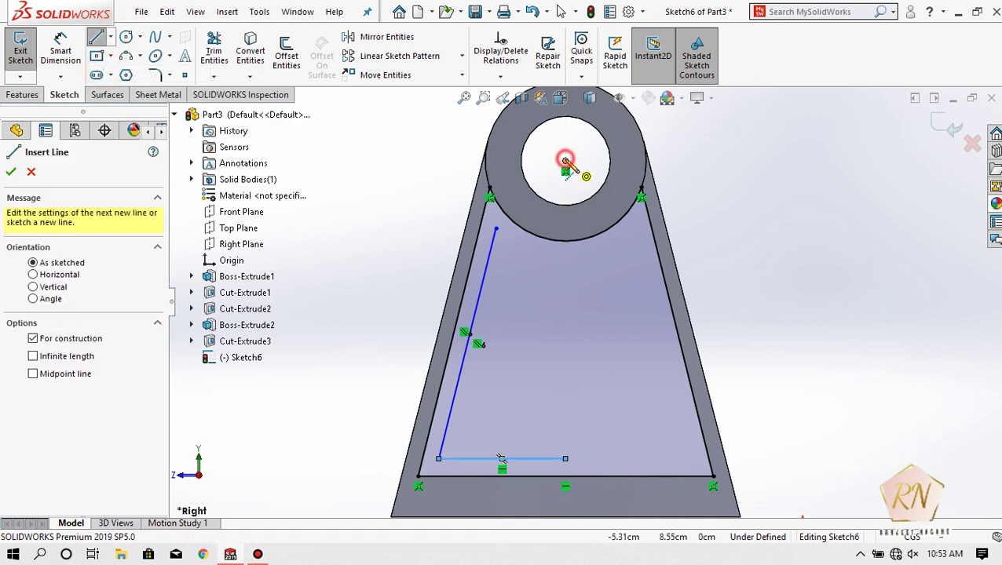
click(565, 161)
click(565, 357)
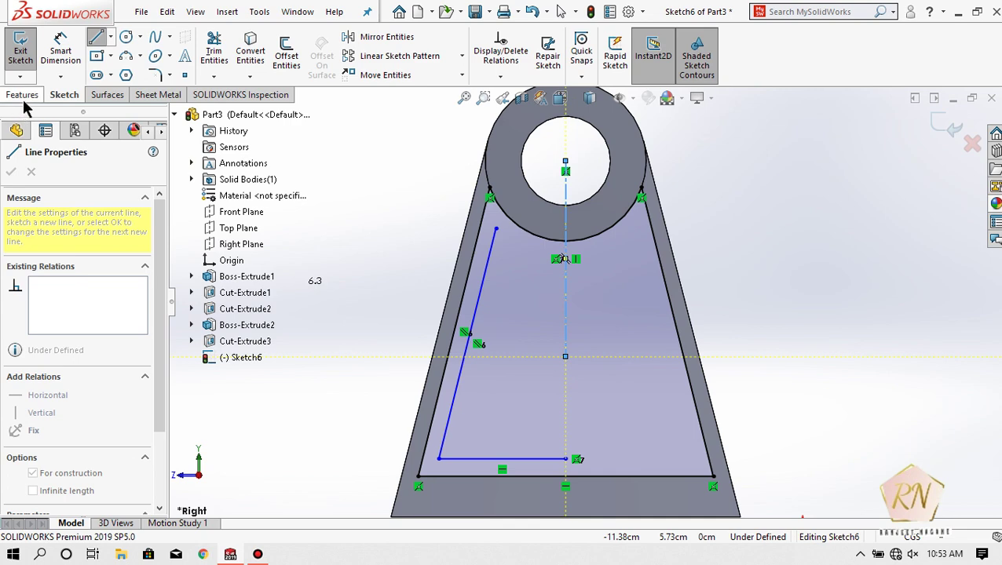
key(Escape)
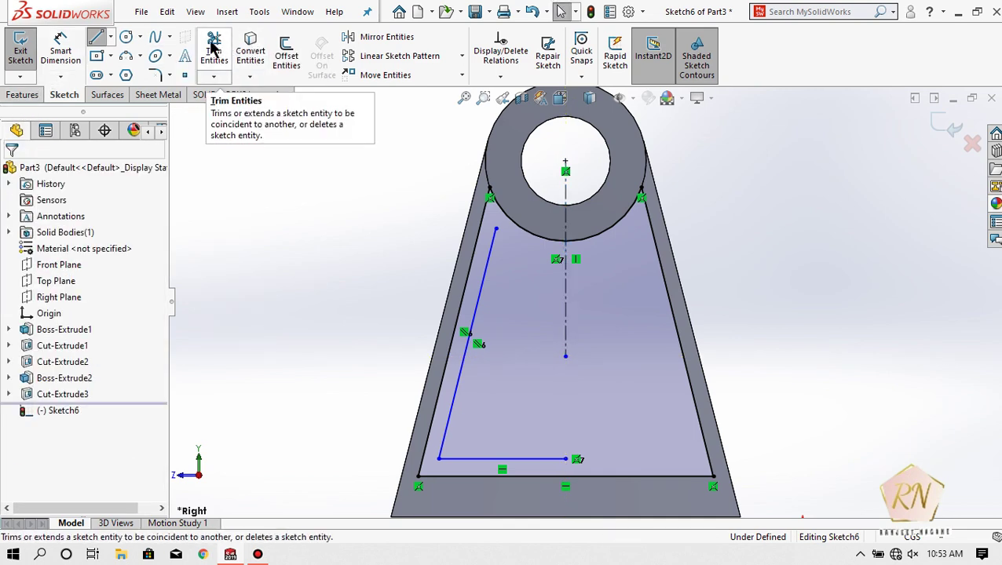
click(362, 37)
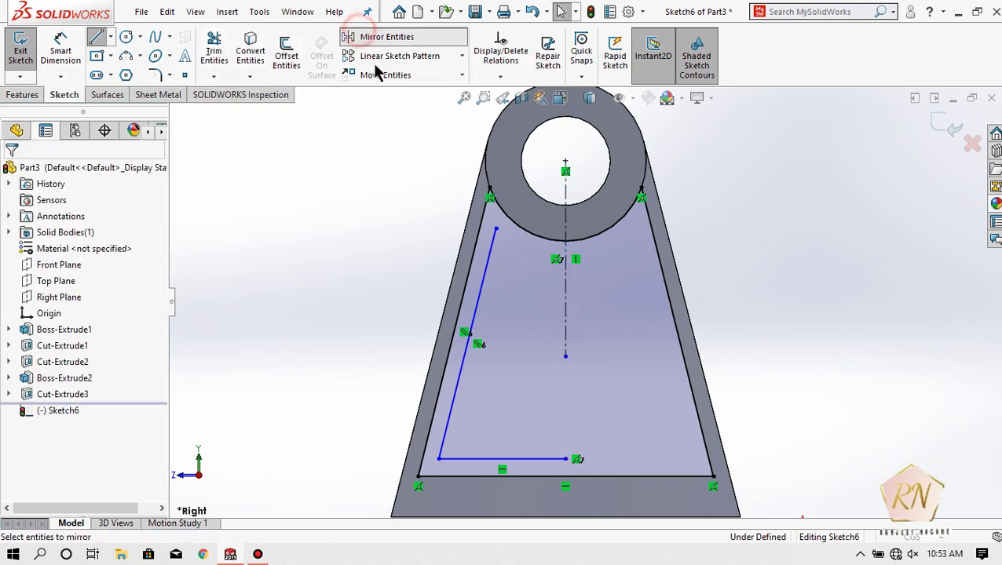
Mirror the slanted and bottom inner lines about the vertical centreline onto the right side
click(474, 324)
click(523, 459)
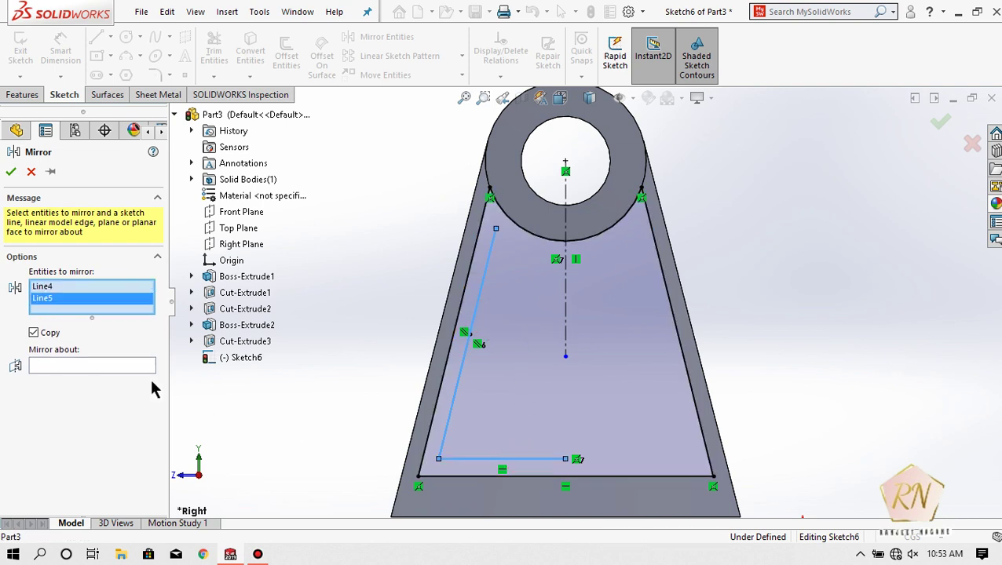
click(110, 369)
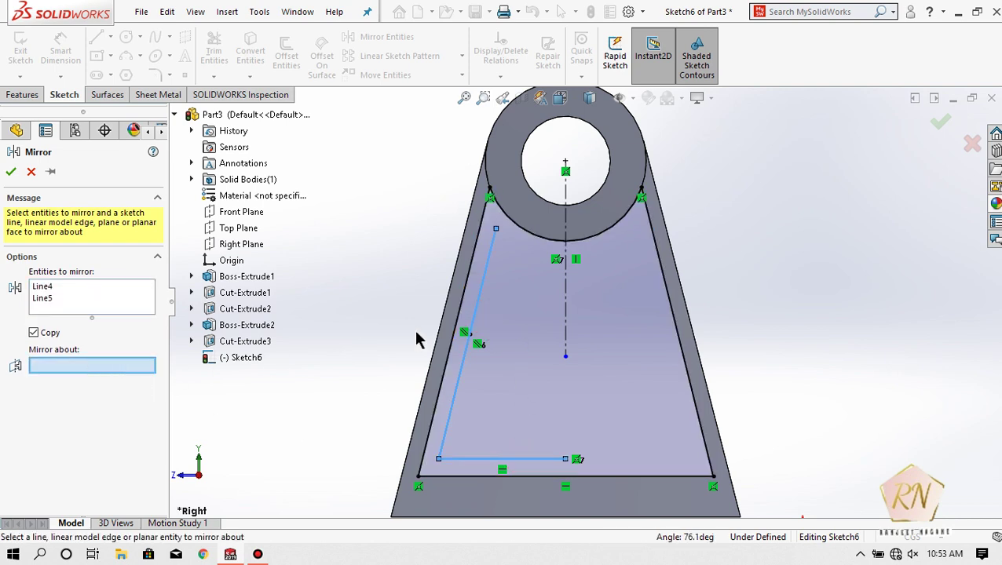
click(567, 308)
click(11, 171)
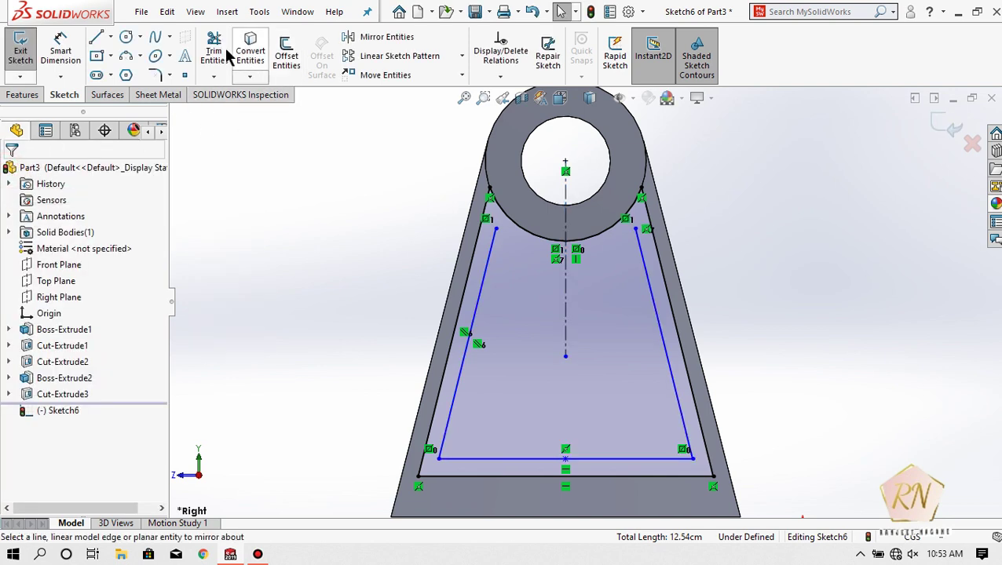
click(101, 43)
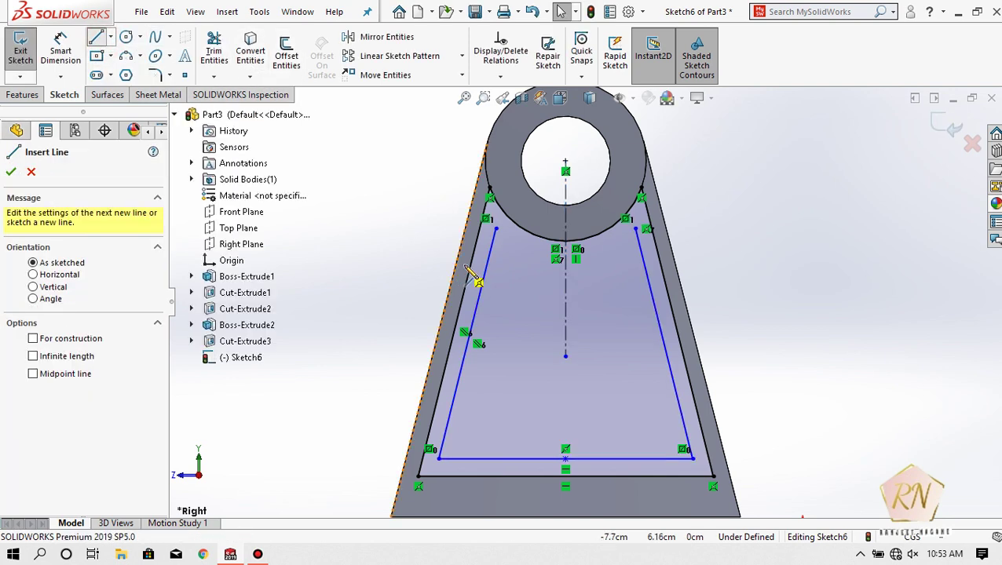
Draw a circle centred on the hub that reaches the tops of the inner lines
click(497, 229)
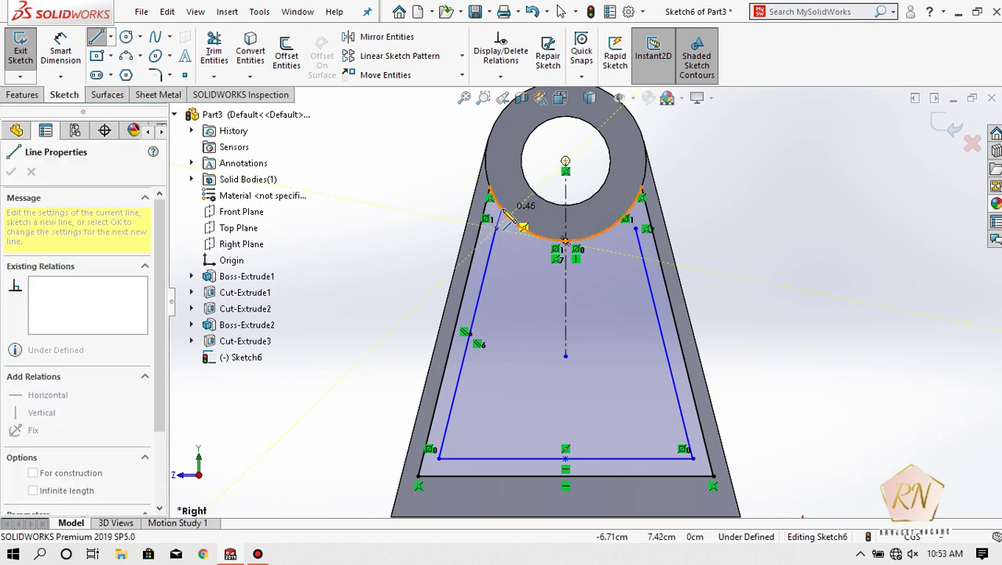
scroll(522, 228, down, 1)
scroll(524, 229, down, 1)
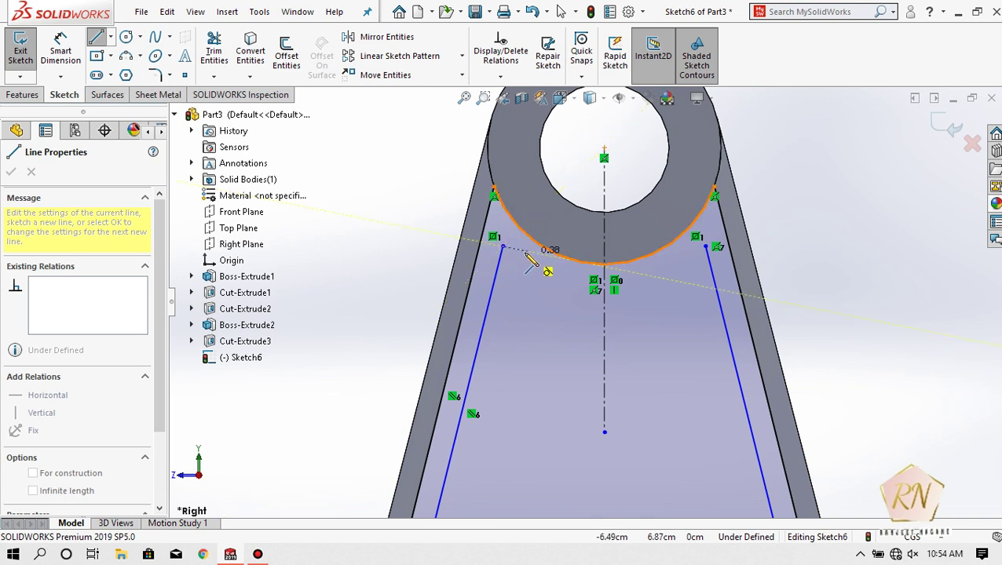
key(Escape)
click(126, 36)
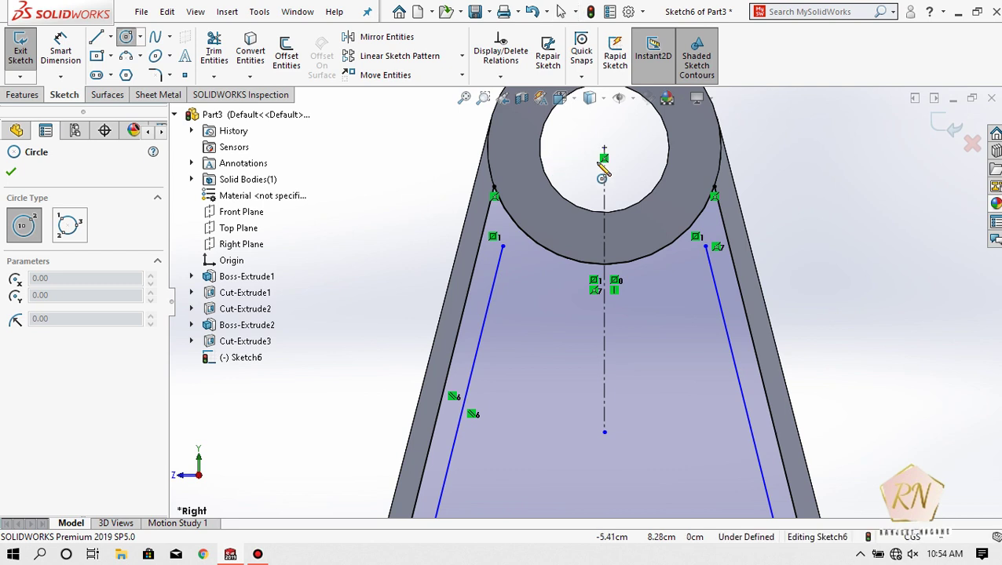
click(604, 151)
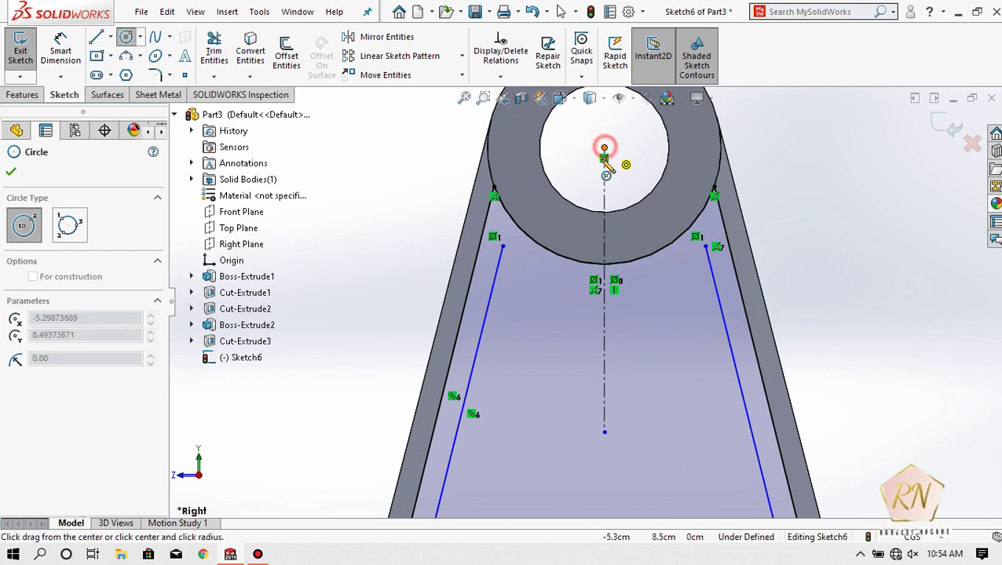
click(503, 246)
key(Escape)
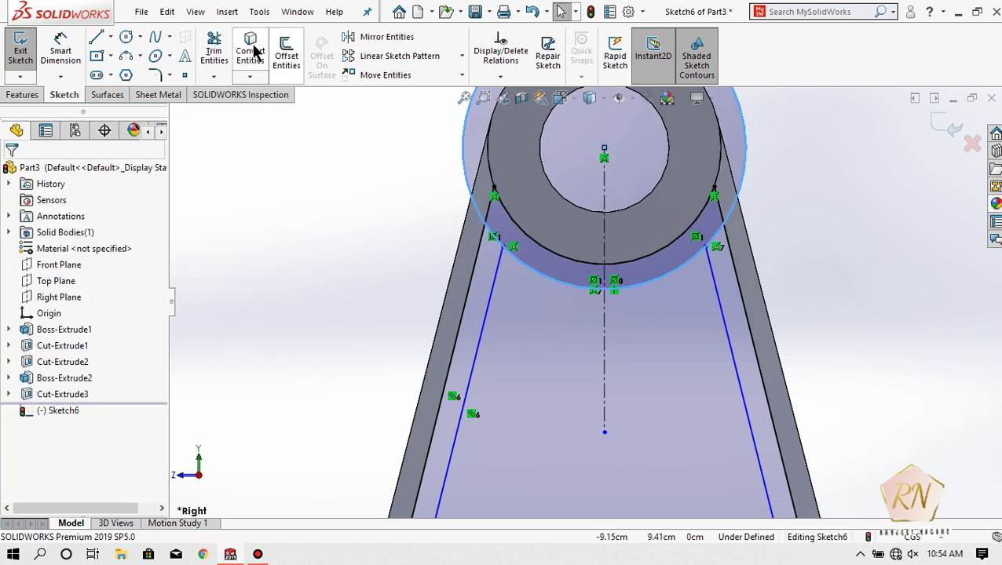
Trim away the circle's upper part and the overhangs at both line junctions
click(220, 44)
click(464, 167)
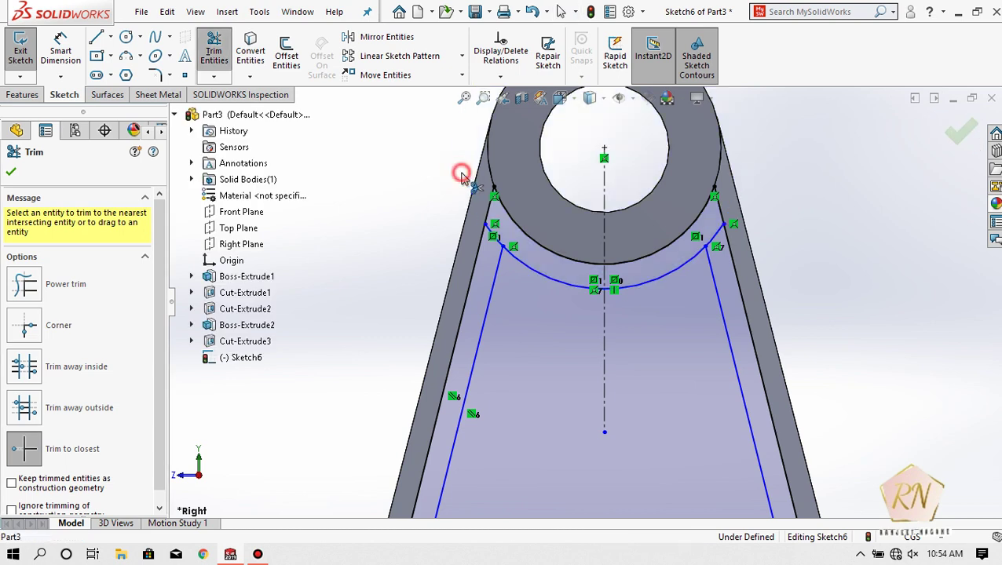
click(499, 243)
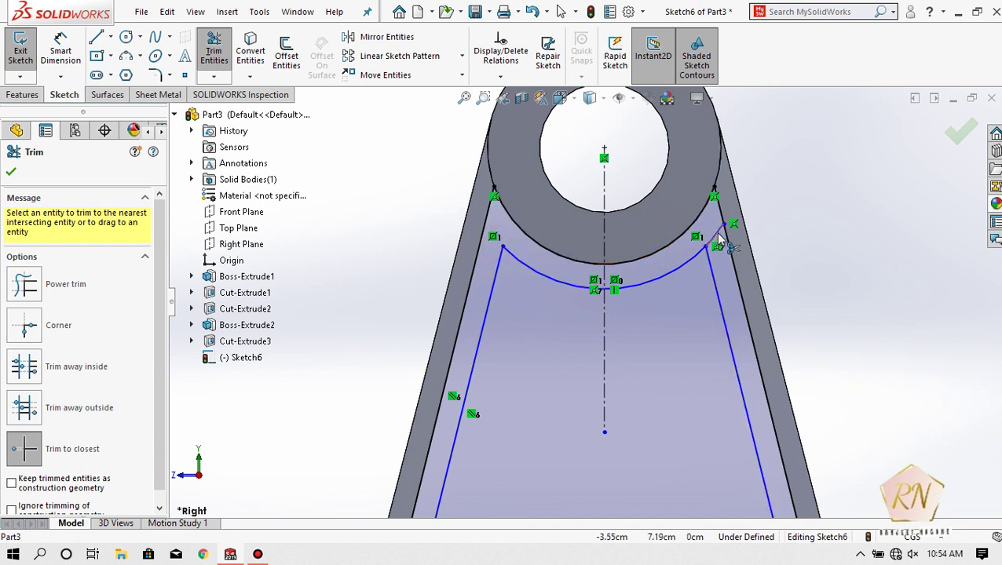
click(715, 234)
key(f)
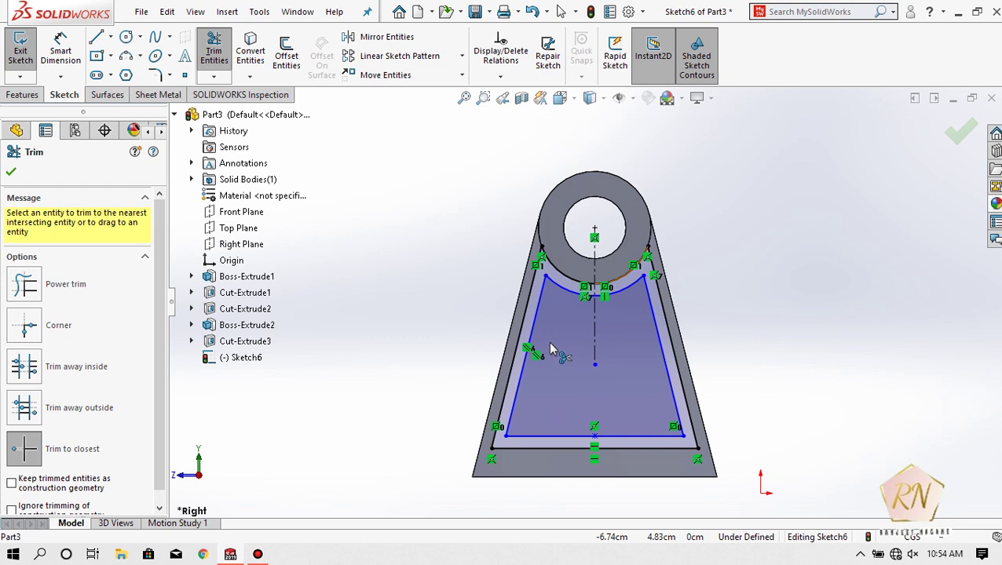
click(13, 176)
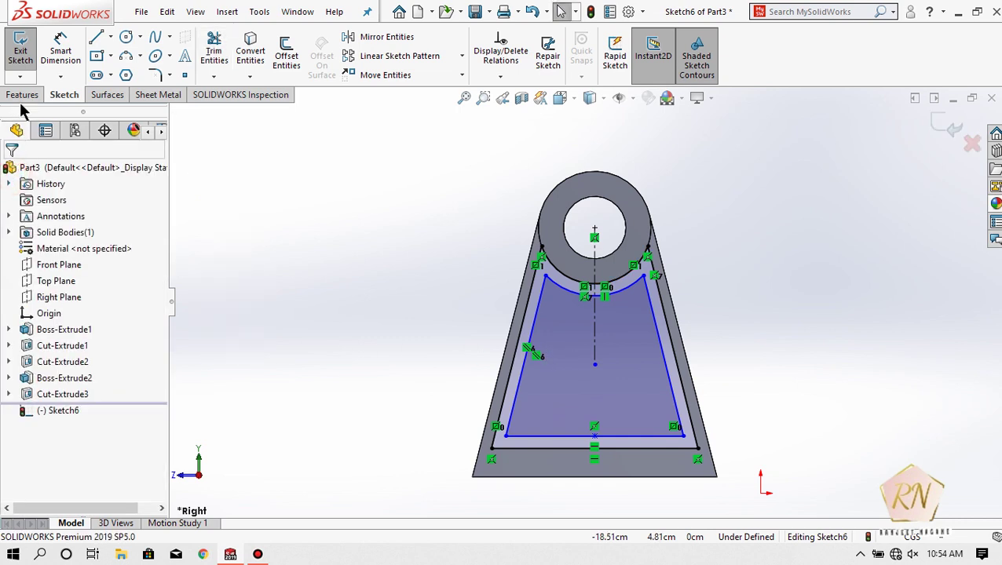
click(22, 94)
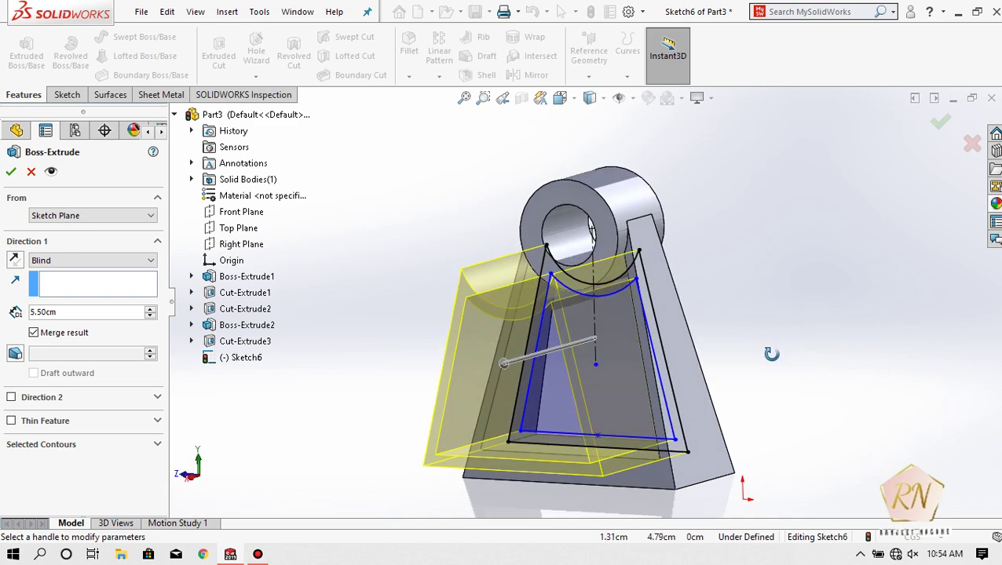
drag(58, 312, 25, 311)
text(0.2)
key(Return)
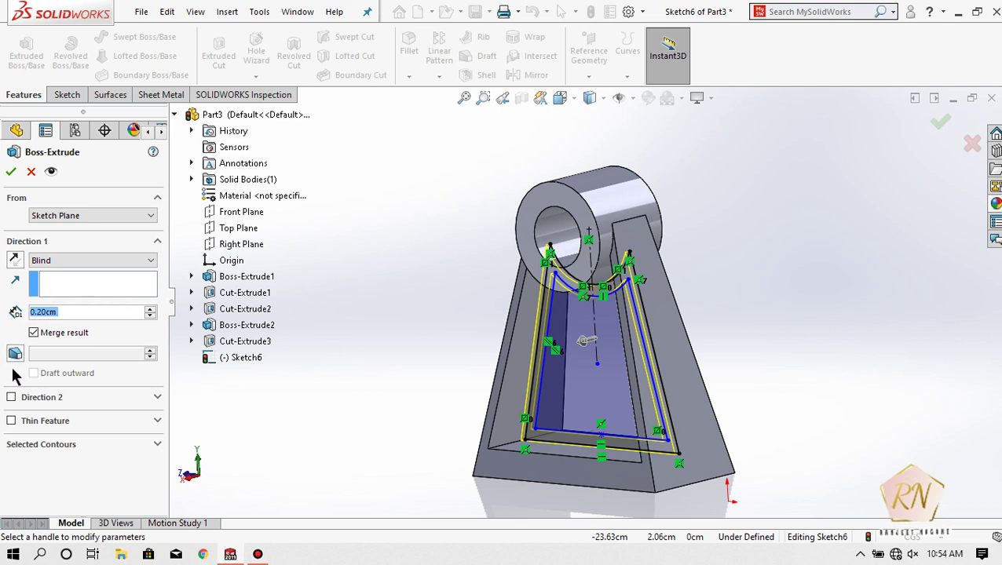
click(10, 396)
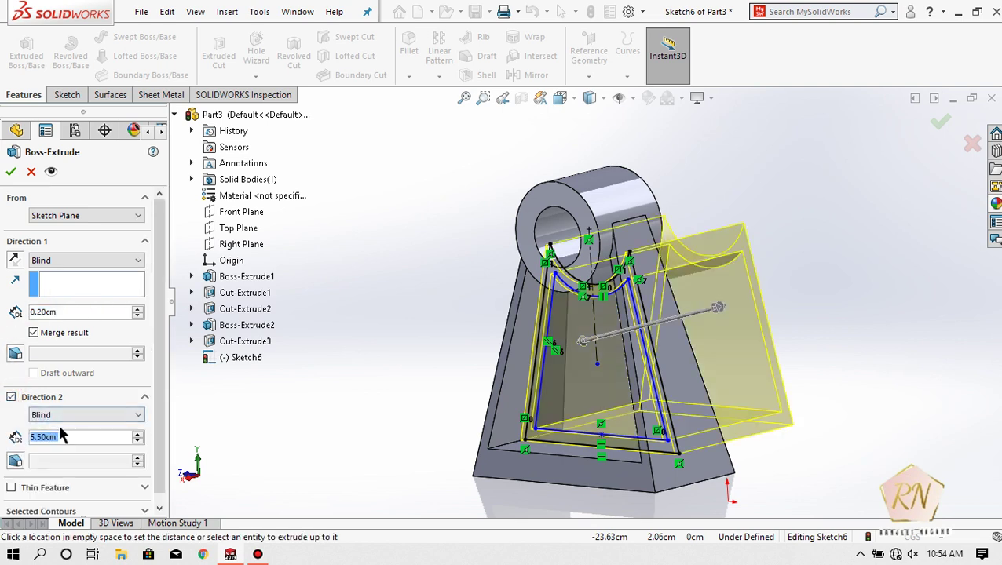
text(0.2)
key(Return)
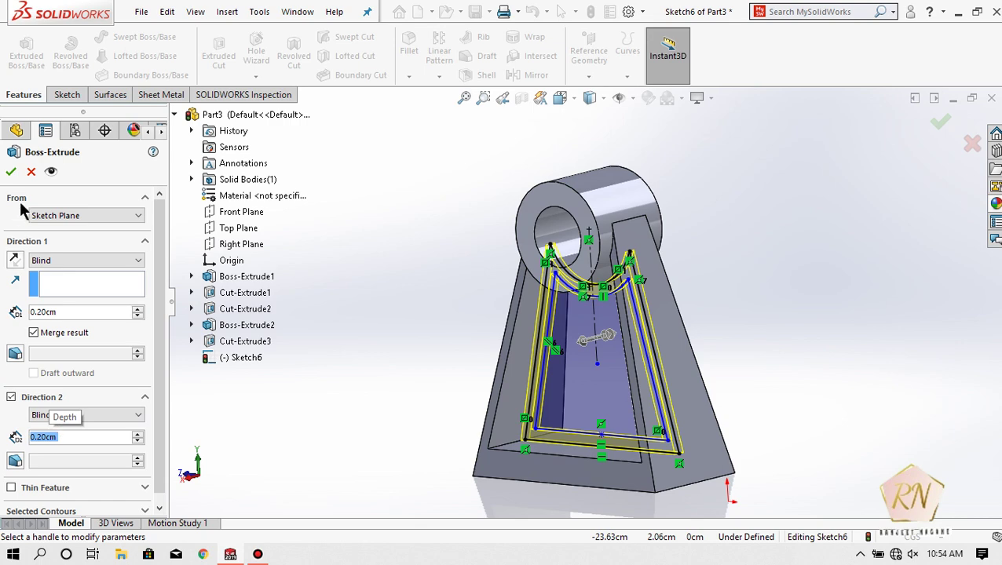
click(11, 173)
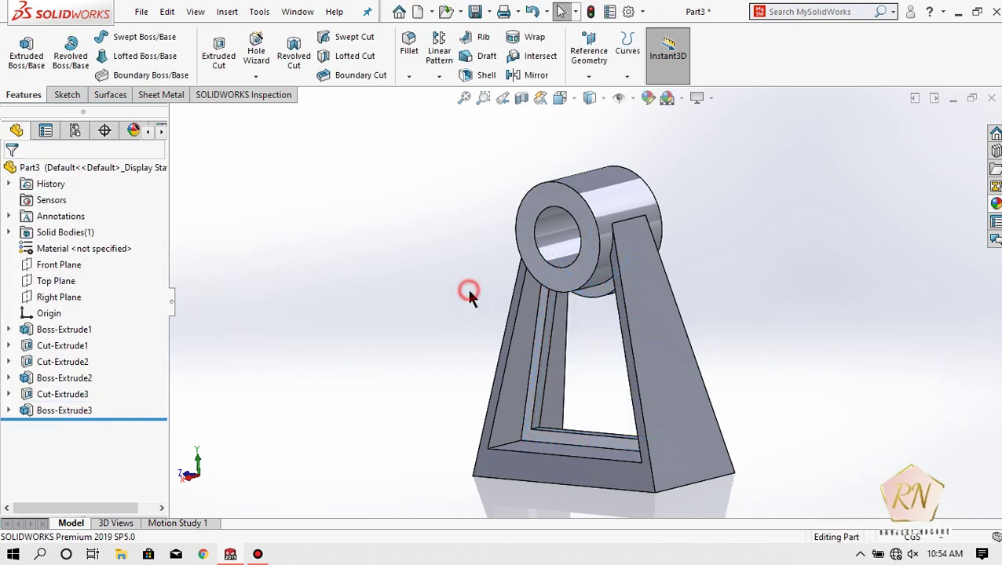
mouse_move(473, 355)
middle_down()
mouse_move(559, 342)
mouse_move(518, 336)
mouse_move(528, 270)
mouse_move(523, 293)
mouse_move(579, 339)
mouse_move(593, 378)
mouse_move(588, 364)
mouse_move(535, 367)
mouse_move(530, 315)
mouse_move(622, 318)
middle_up()
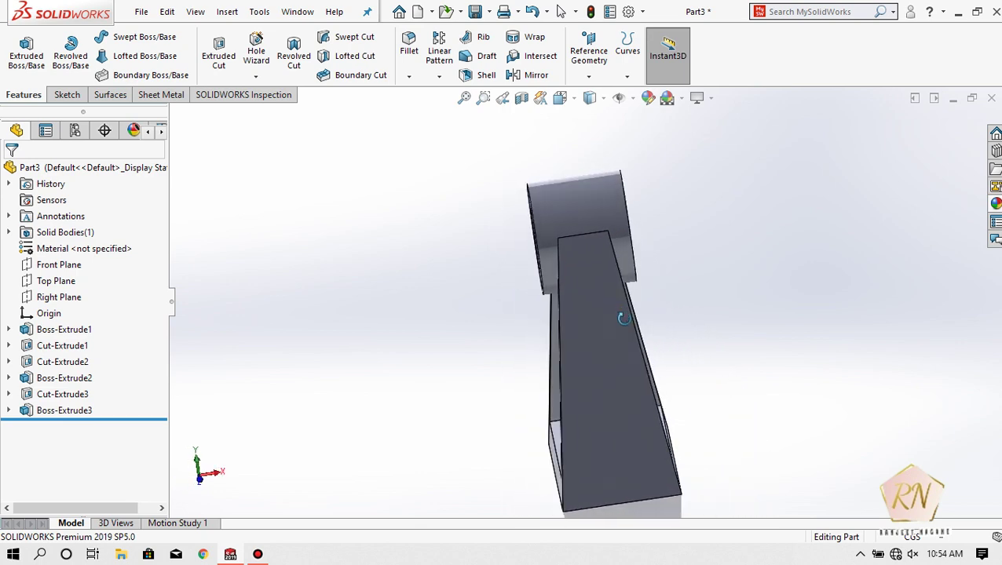
Begin Sketch7 on the Front Plane selected in the FeatureManager tree
click(62, 94)
click(20, 47)
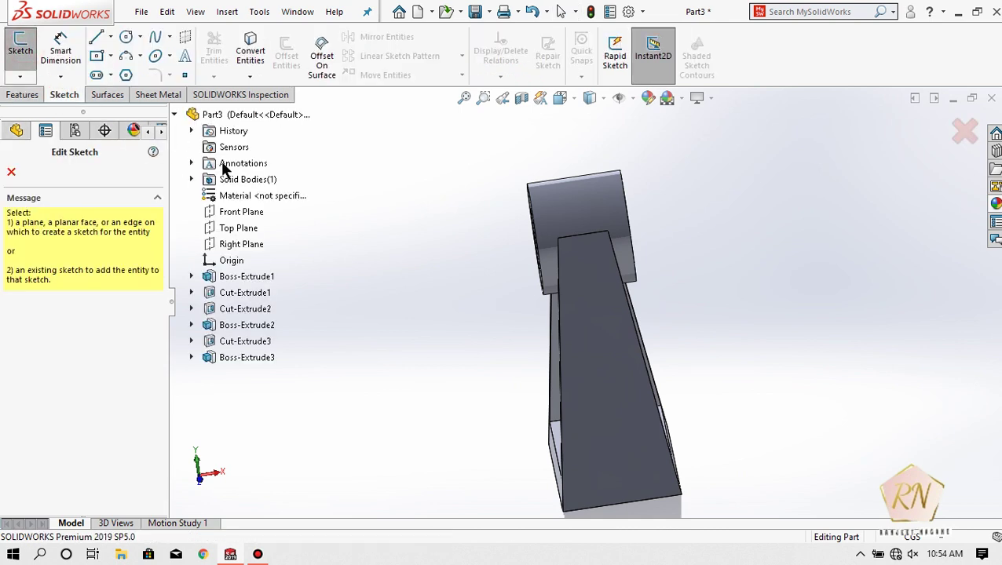
click(240, 212)
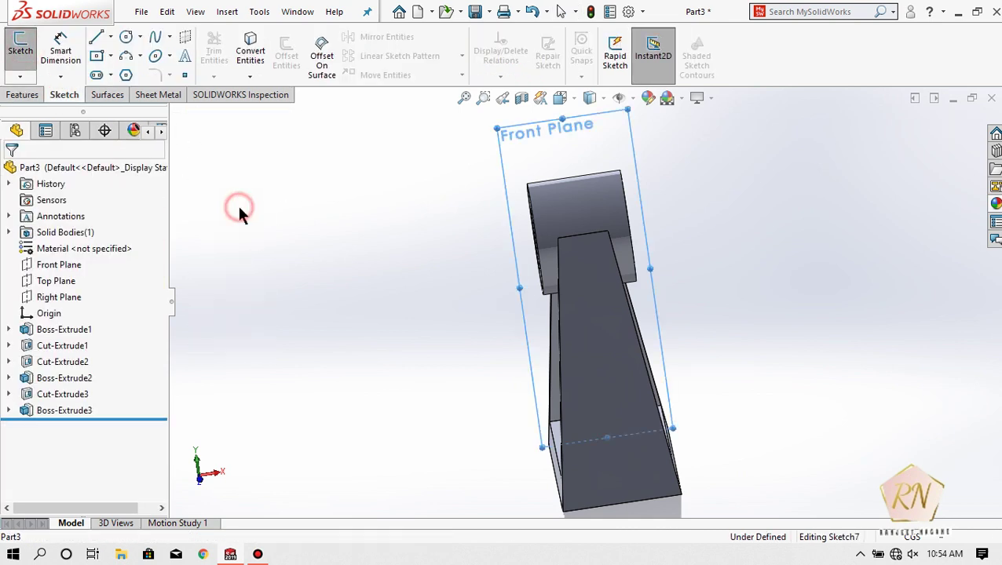
Turn the view Normal To the Front Plane and adjust the zoom
click(559, 98)
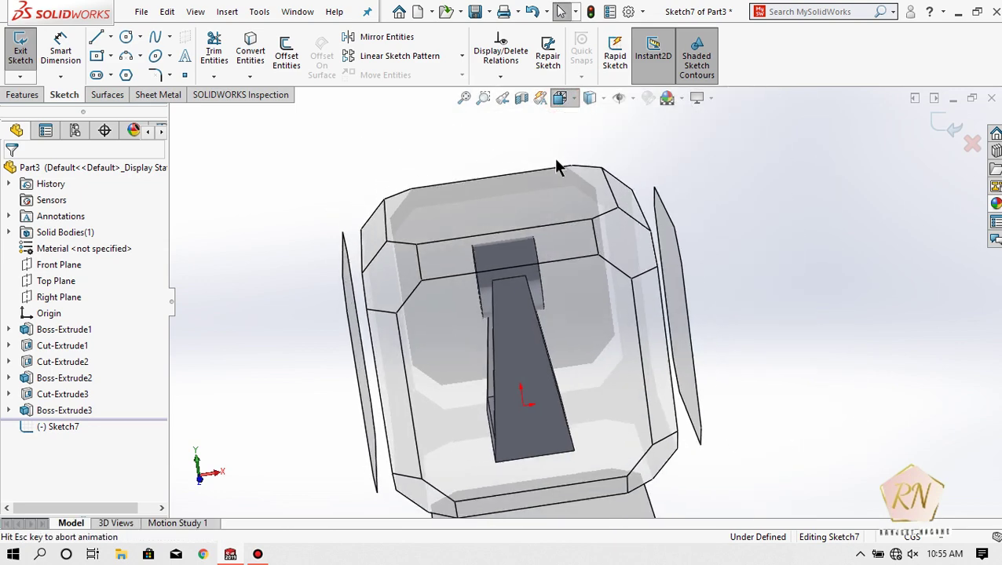
click(442, 361)
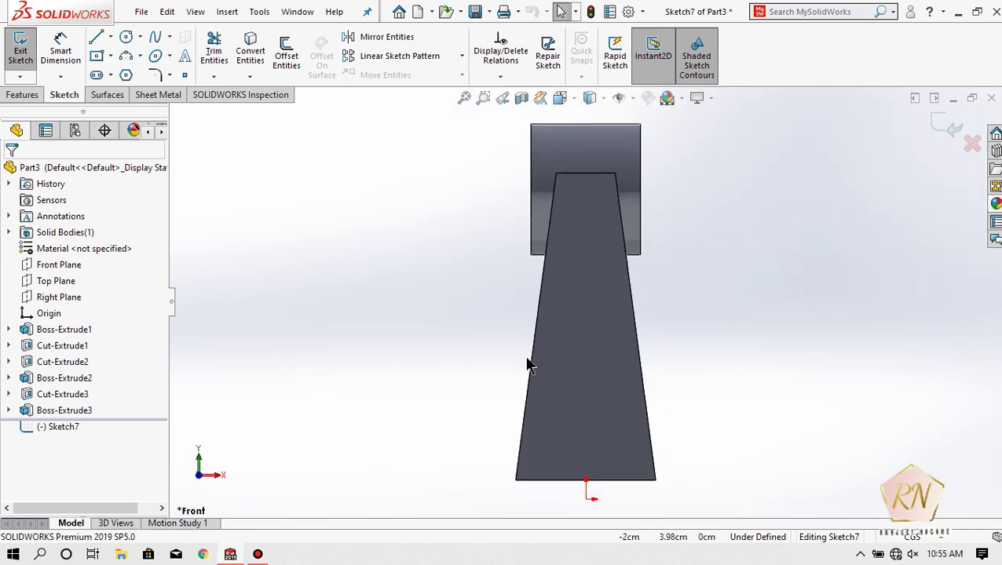
scroll(573, 483, up, 3)
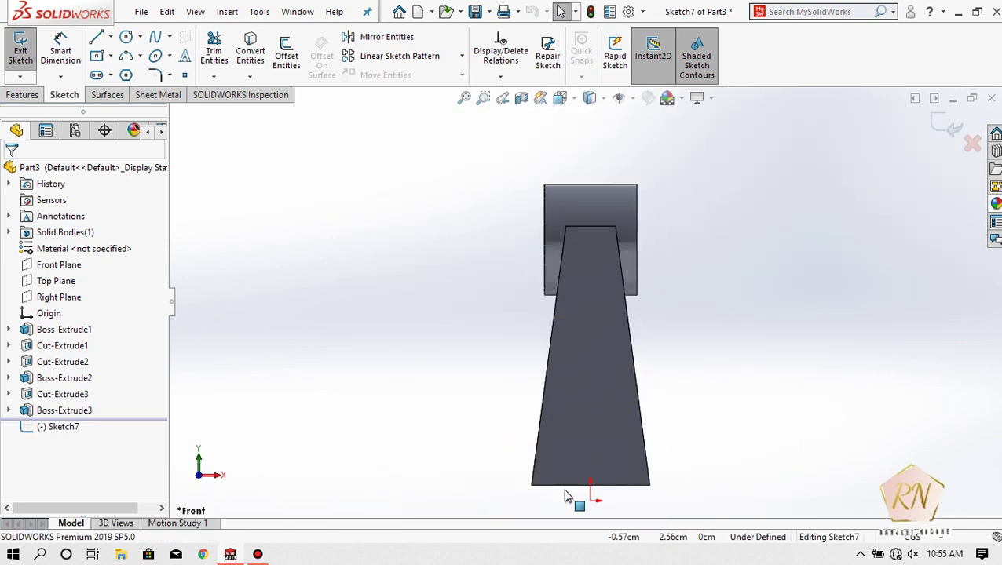
scroll(570, 414, up, 3)
scroll(586, 350, down, 2)
scroll(584, 357, down, 2)
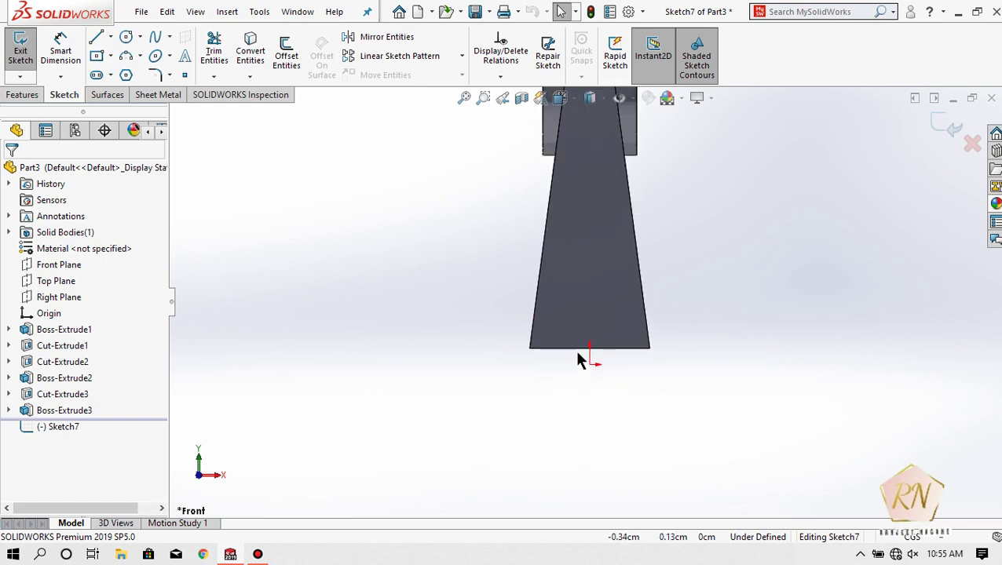
Draw an origin-centred rectangle whose corner lies below-left, wider than the frame's base
click(96, 56)
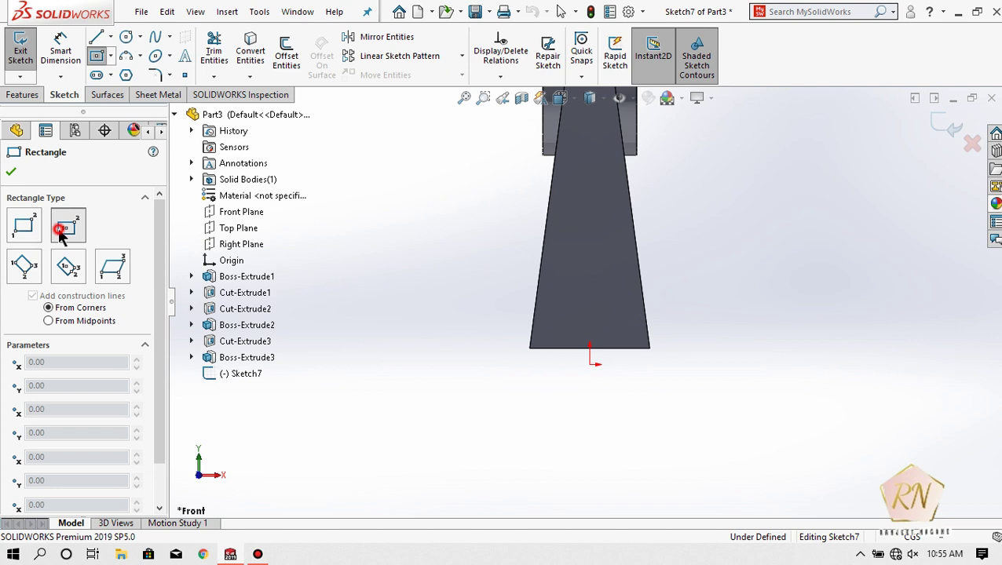
key(Escape)
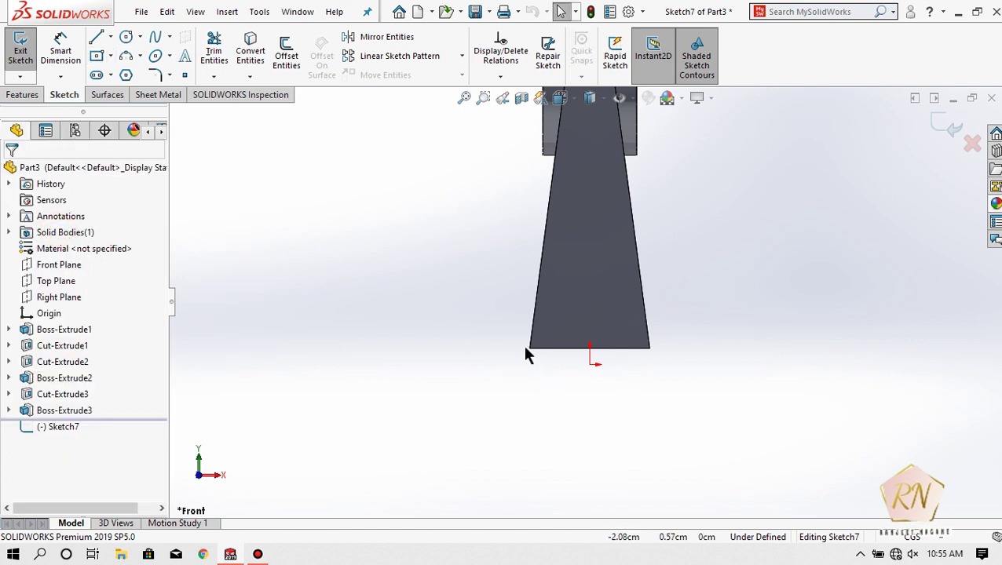
click(97, 56)
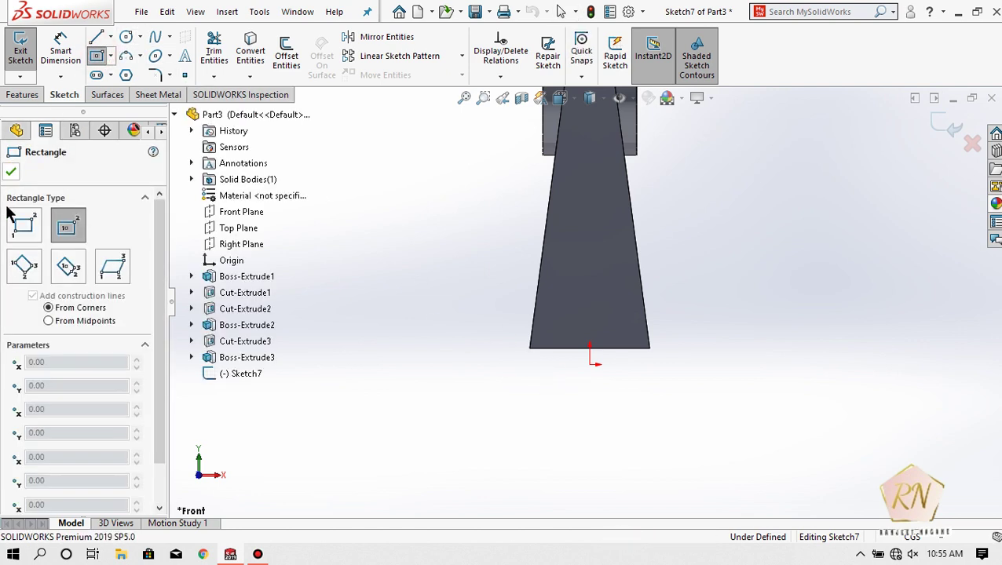
click(589, 365)
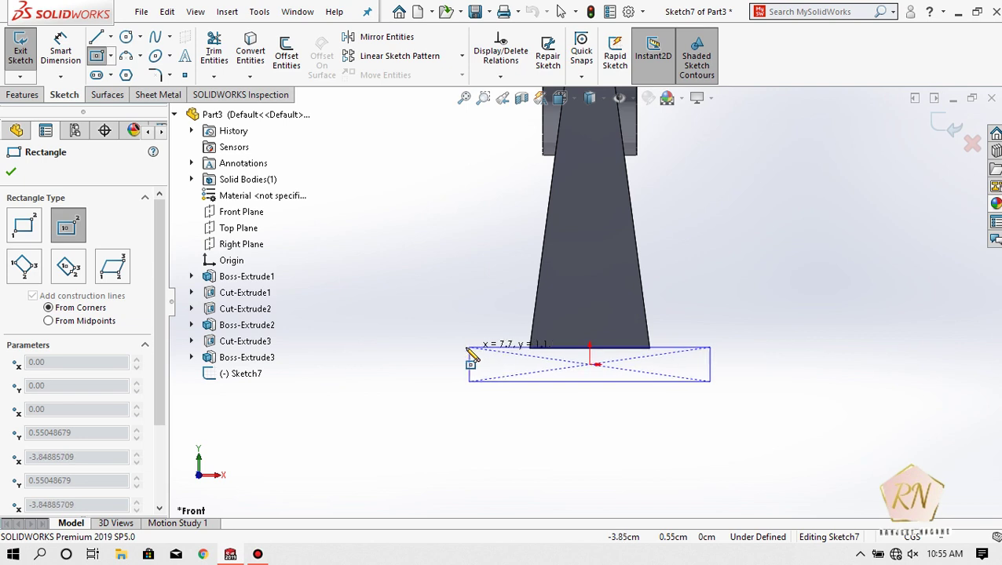
click(455, 349)
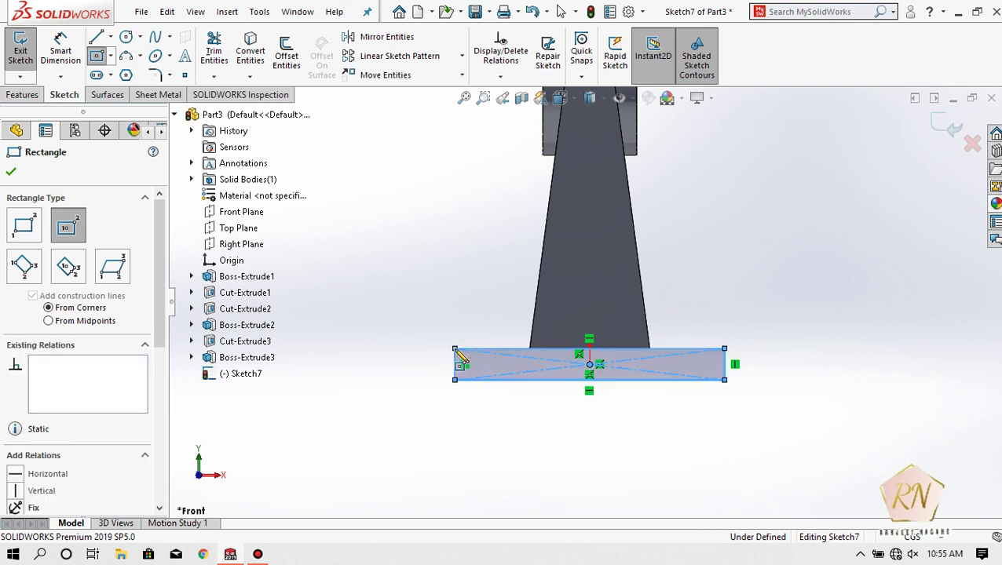
click(11, 171)
click(22, 95)
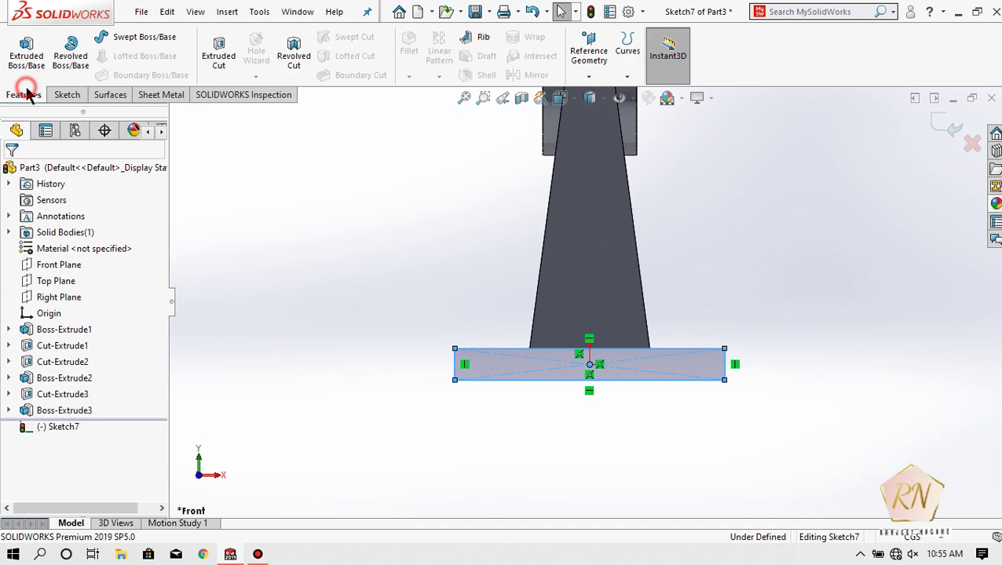
Extrude Sketch7's rectangle 10.70cm into a base plate beneath the bracket
click(26, 52)
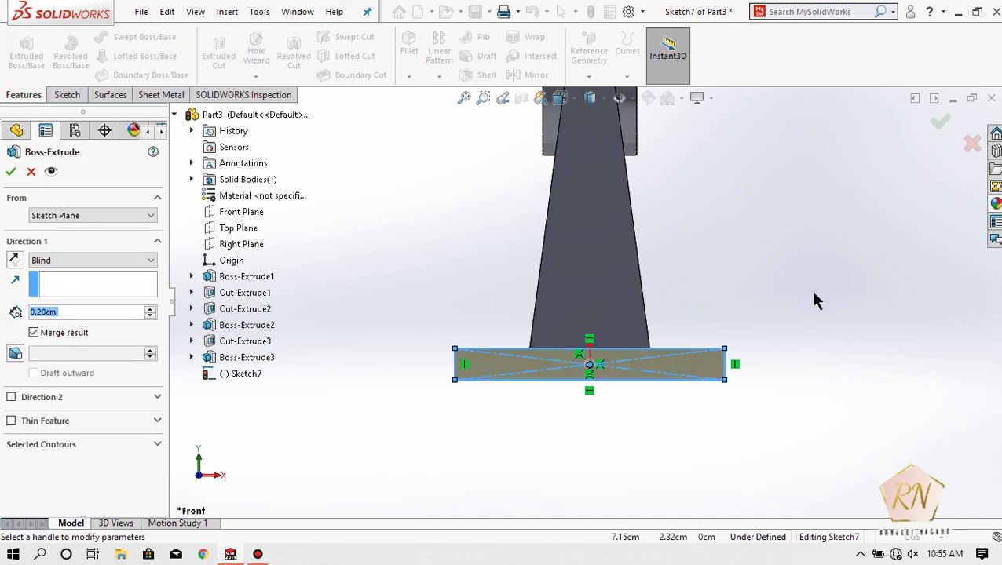
middle_drag(845, 300, 454, 380)
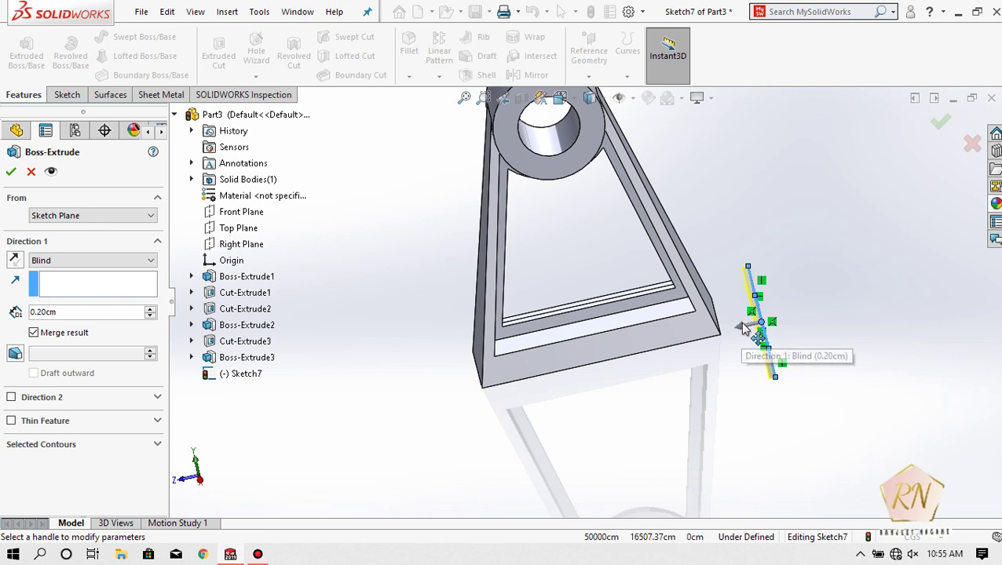
drag(738, 326, 427, 379)
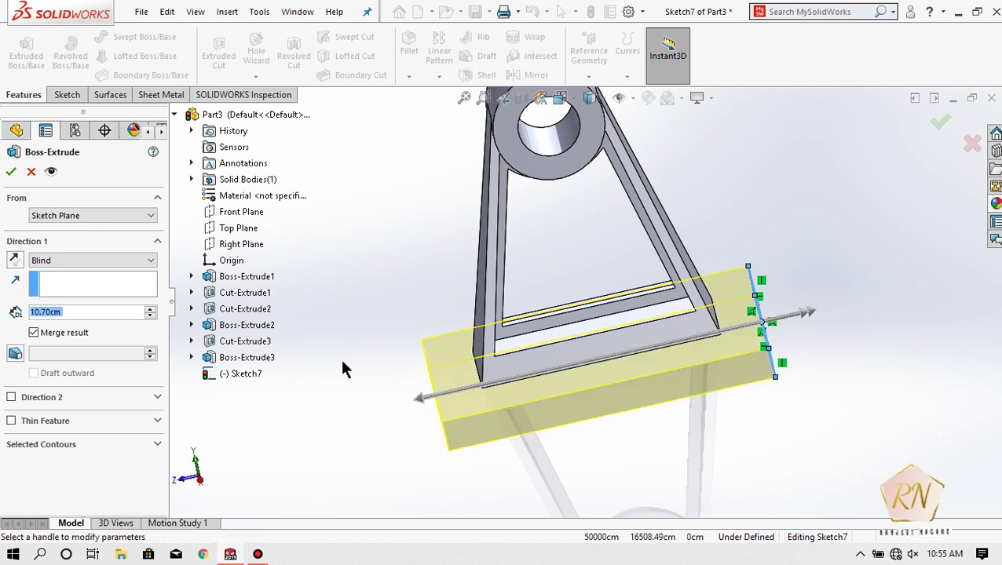
click(10, 173)
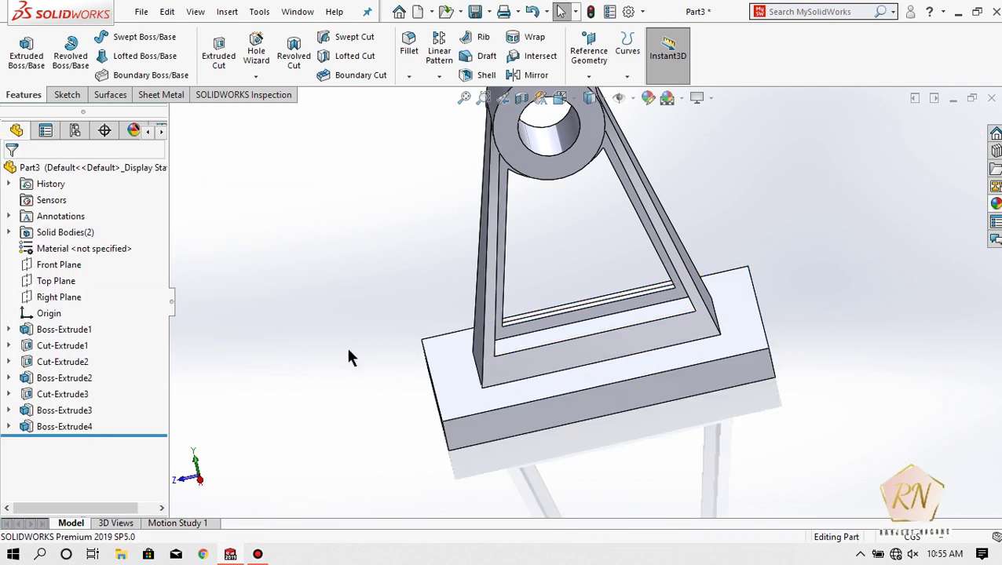
mouse_move(351, 359)
middle_down()
mouse_move(391, 325)
mouse_move(361, 358)
mouse_move(378, 420)
mouse_move(394, 434)
mouse_move(390, 405)
middle_up()
Orbit to the base plate's top face and begin Sketch8 on it
middle_drag(389, 405, 408, 444)
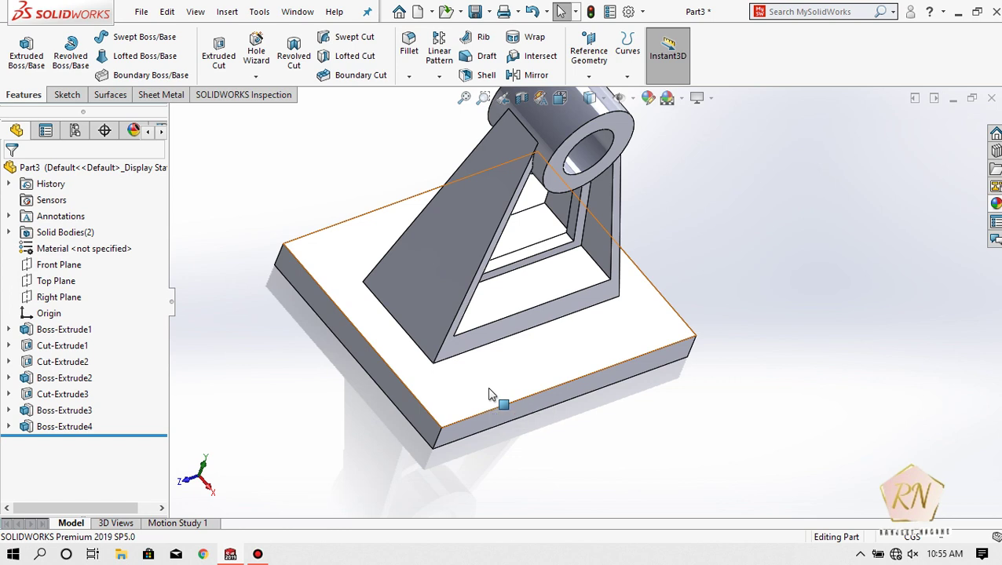
click(488, 394)
click(63, 93)
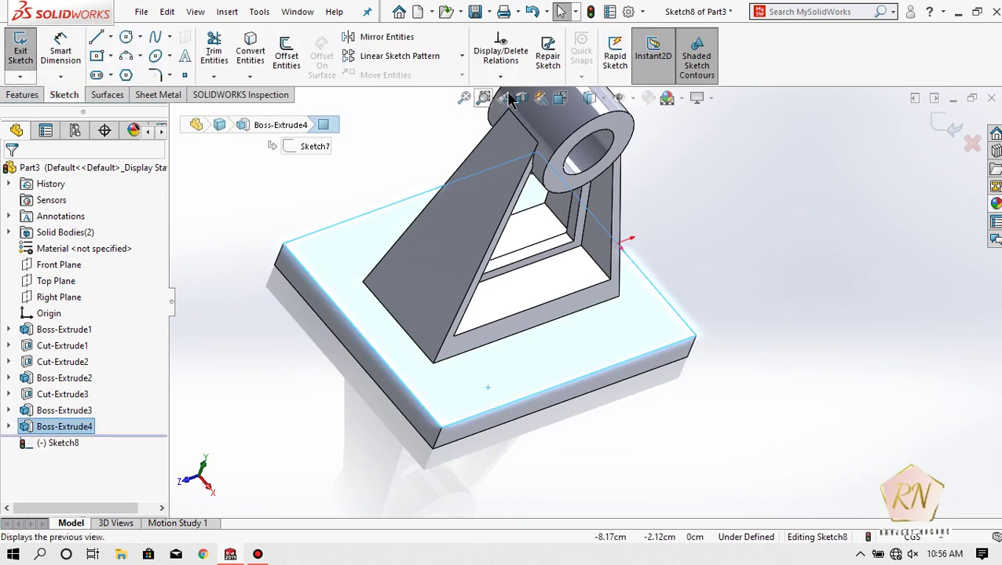
Look straight down on the plate top using the Normal To view
click(560, 97)
click(478, 261)
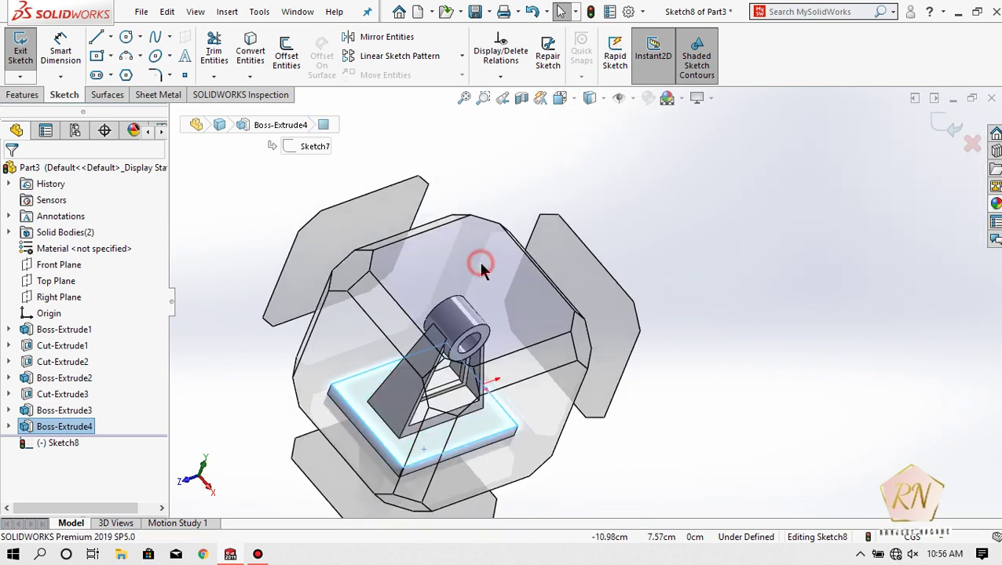
click(906, 308)
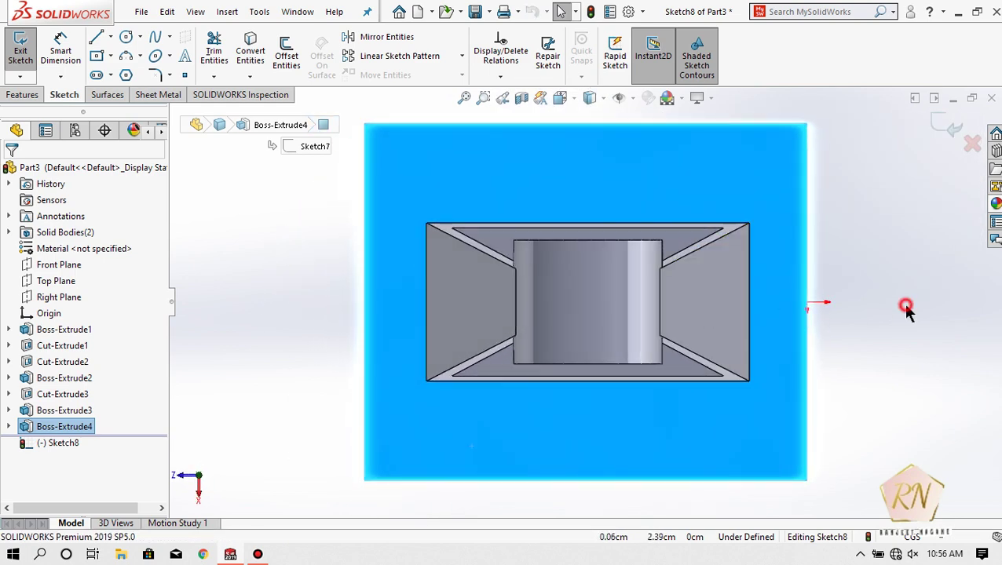
Draw two origin-centred rectangles: one to the plate edge, a larger one enclosing the plate
click(98, 57)
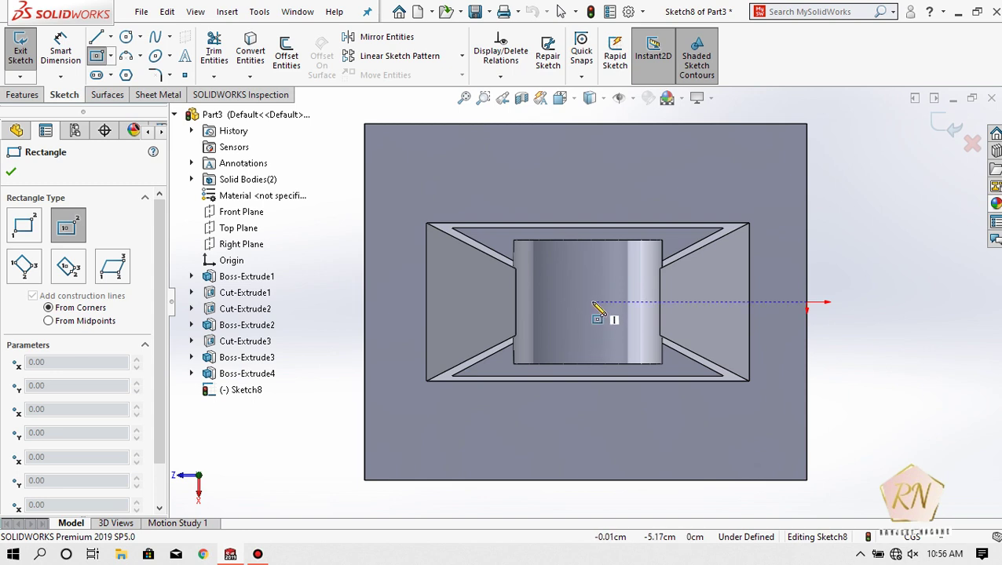
click(584, 259)
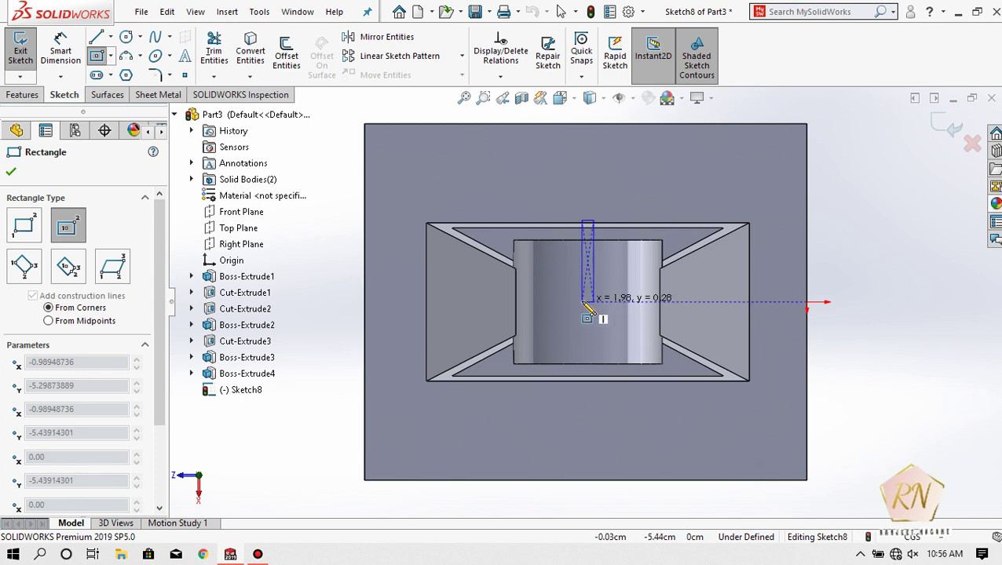
key(Escape)
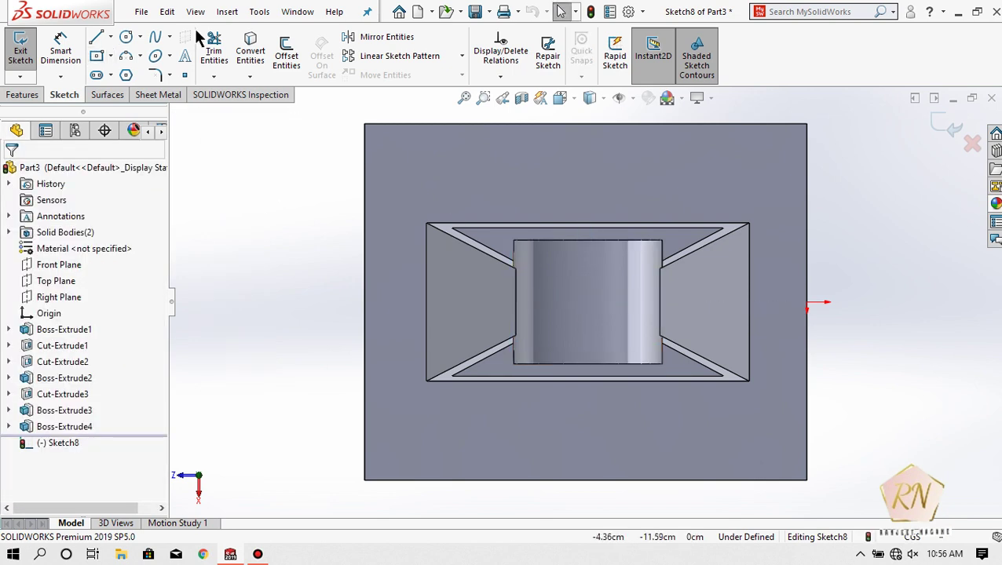
click(95, 56)
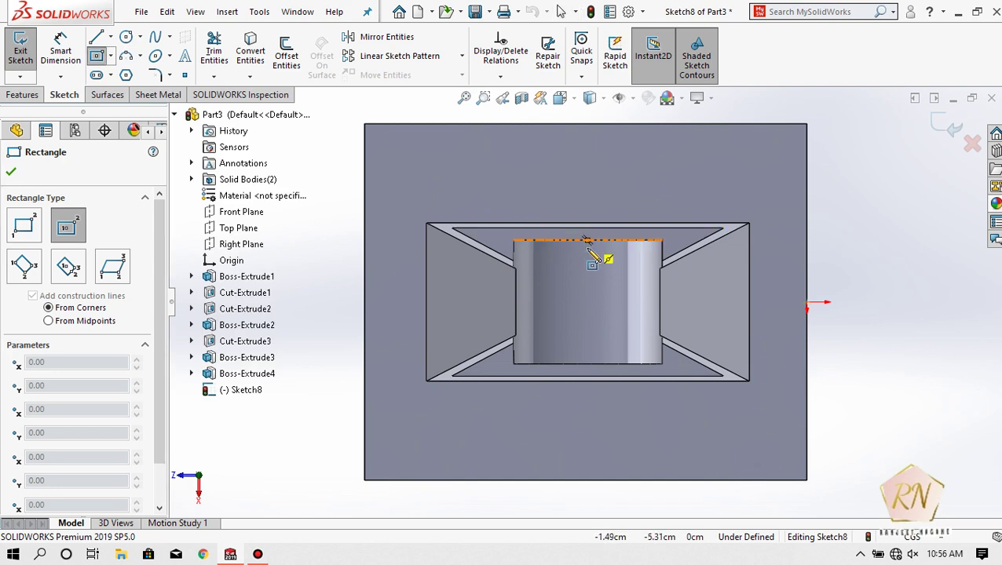
click(589, 303)
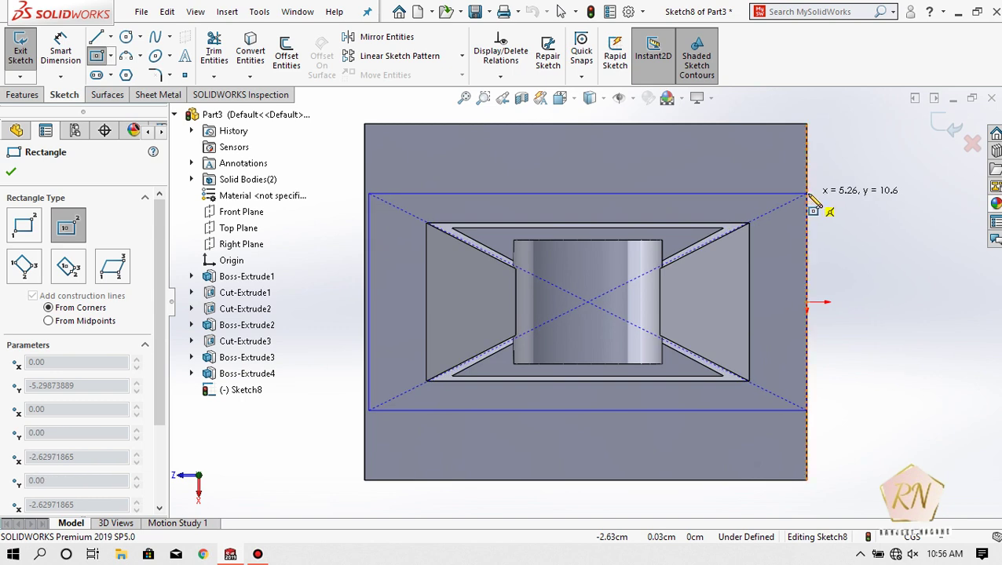
click(807, 194)
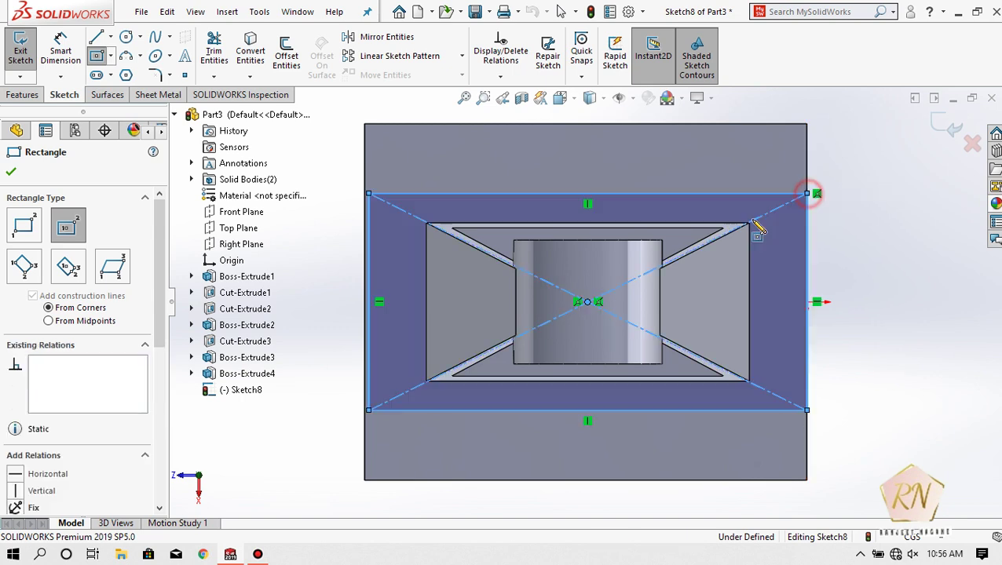
click(587, 302)
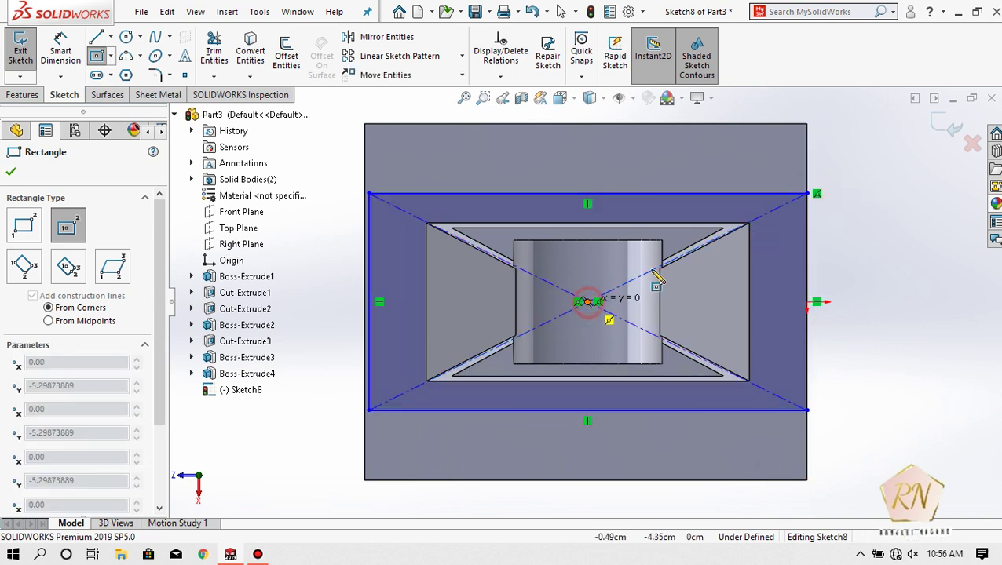
click(836, 107)
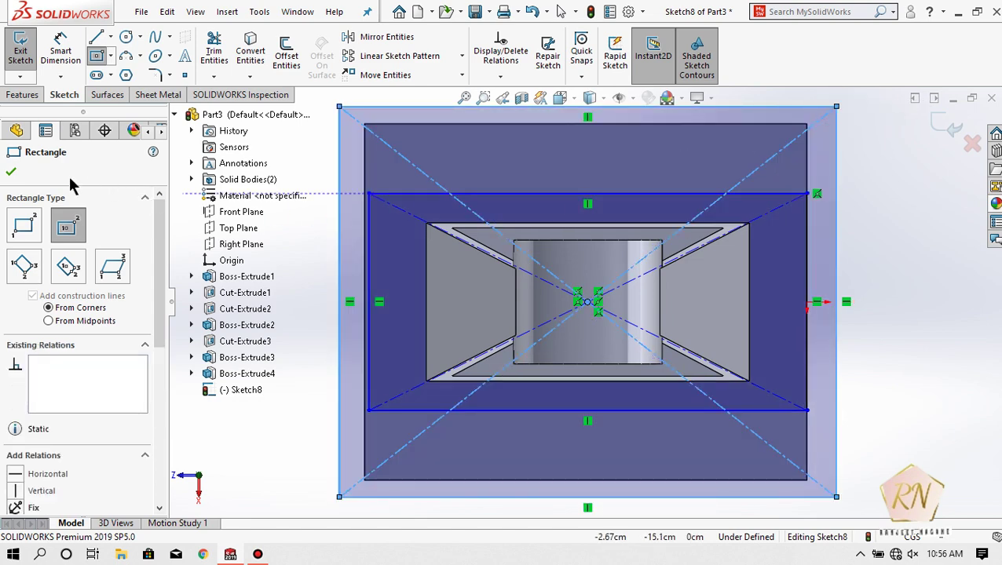
click(11, 171)
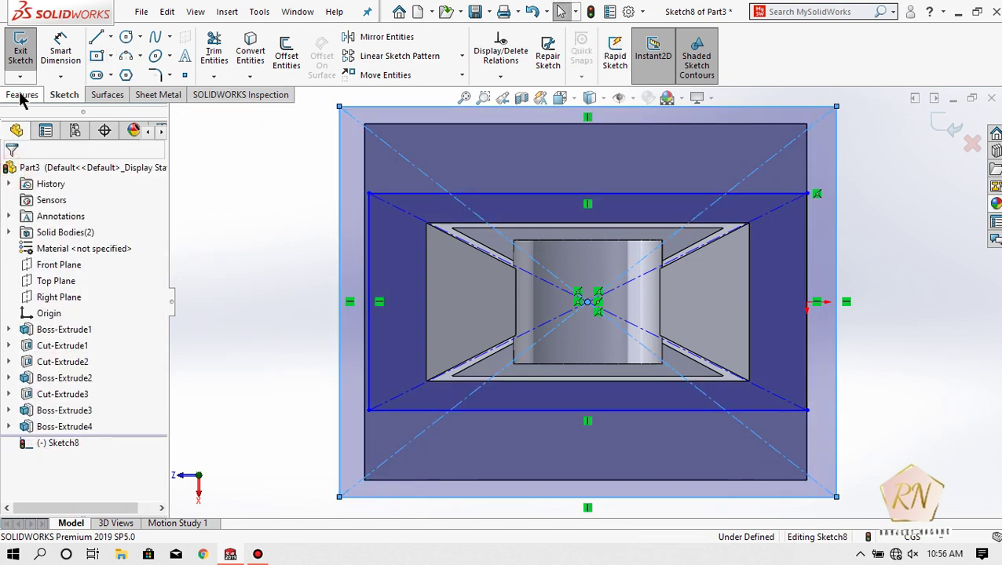
Cut-extrude the two-rectangle sketch to trim the base plate to the inner footprint
click(22, 95)
click(206, 53)
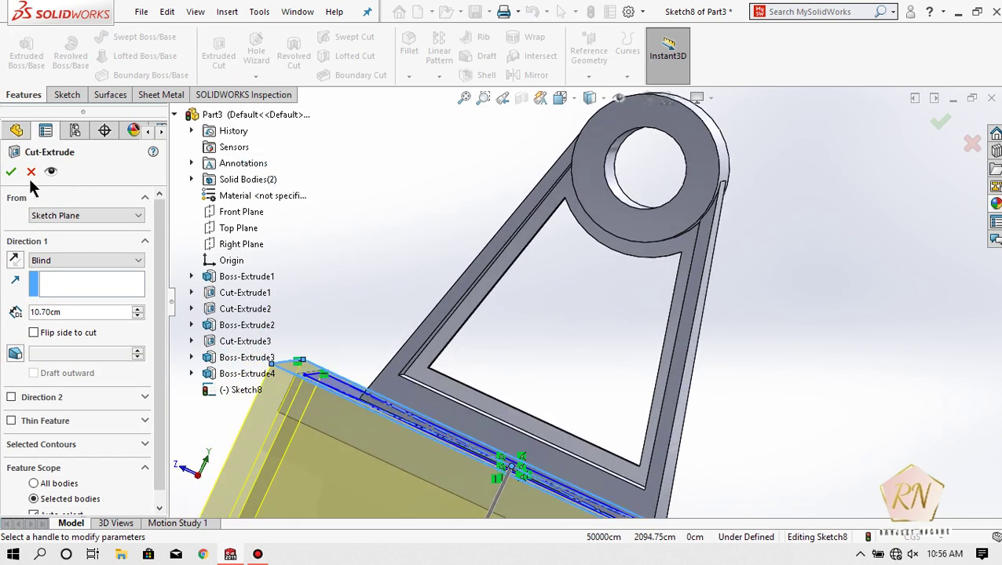
click(12, 173)
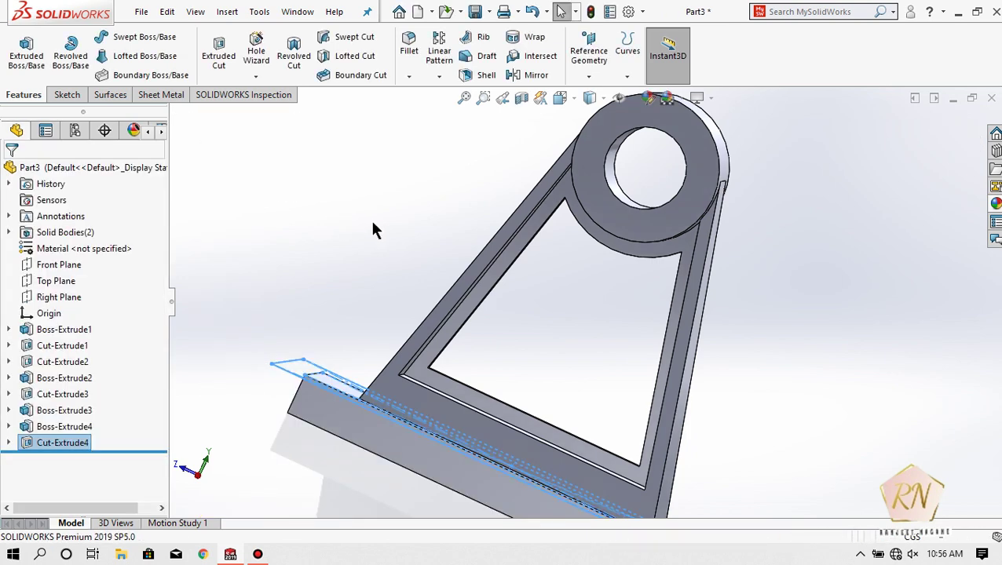
click(371, 218)
Orbit the model and select the base's top face for the next sketch
middle_drag(365, 228, 316, 307)
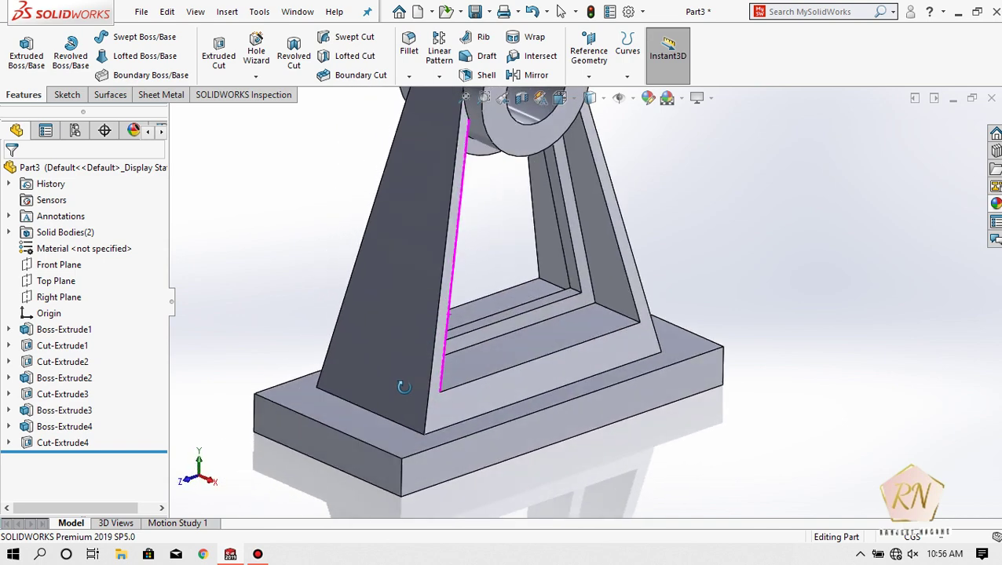
middle_drag(315, 307, 391, 409)
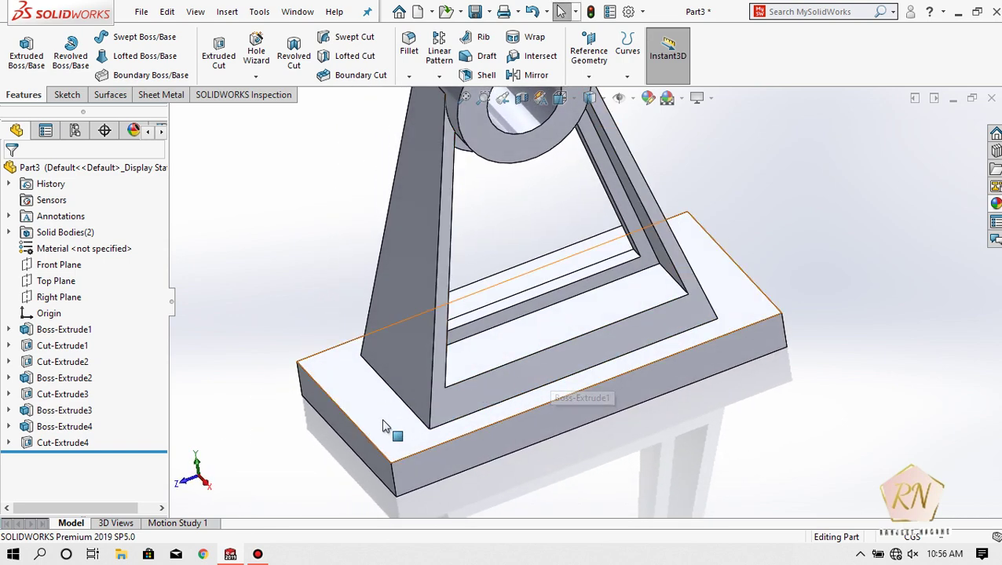
click(382, 416)
click(67, 95)
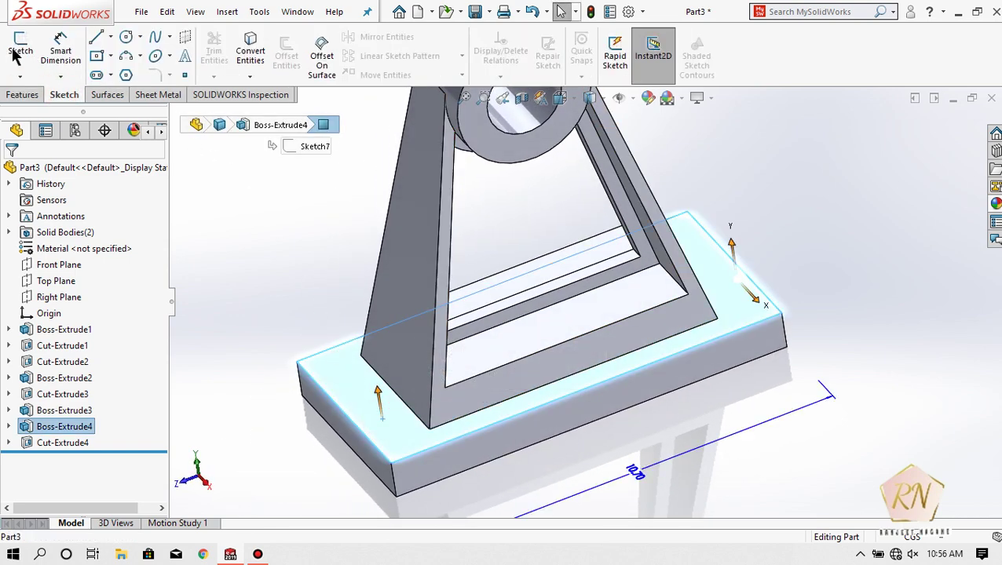
Start Sketch9 on the base top, face it, and draw a centre rectangle near the top edge
click(20, 49)
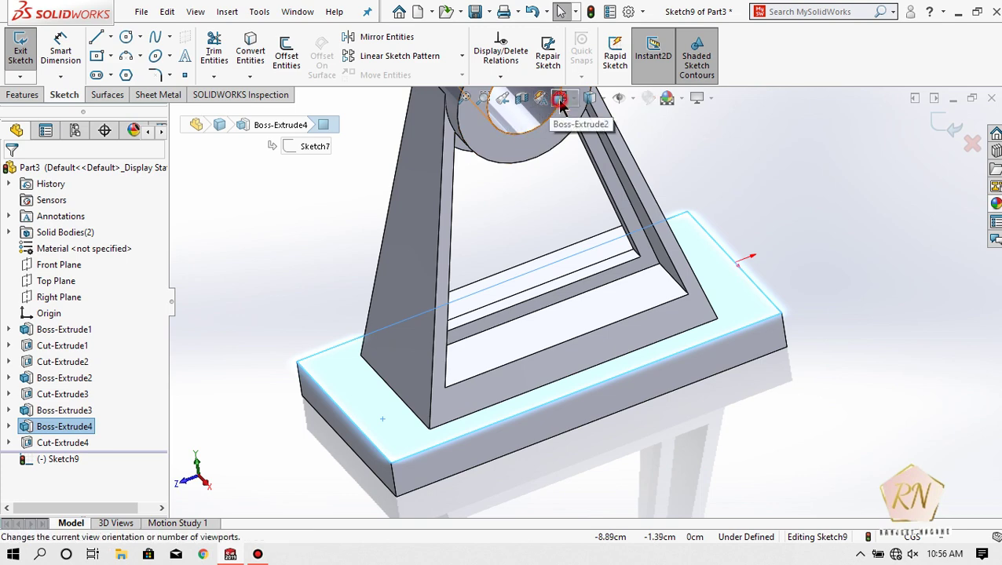
click(559, 98)
click(445, 277)
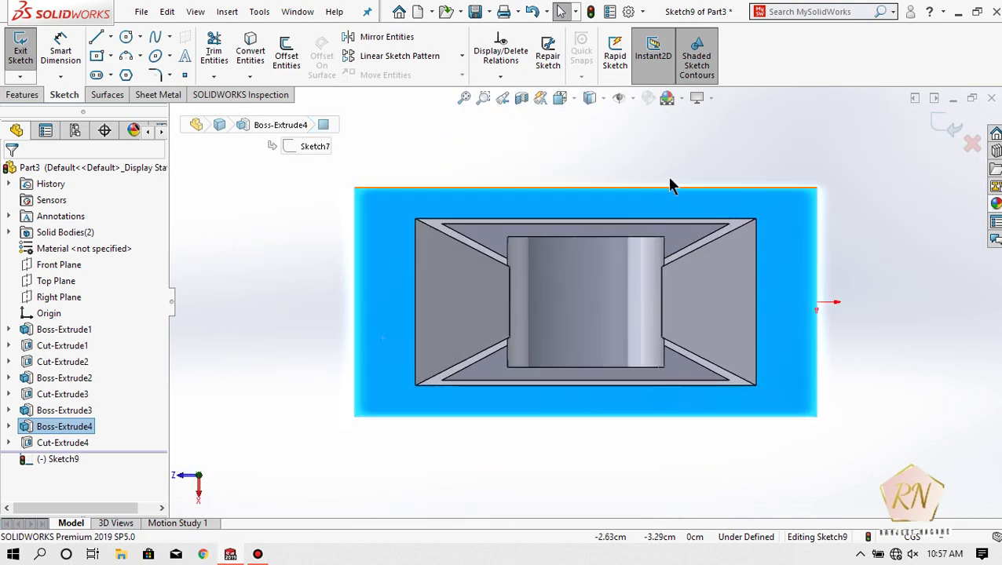
click(633, 152)
scroll(615, 191, down, 2)
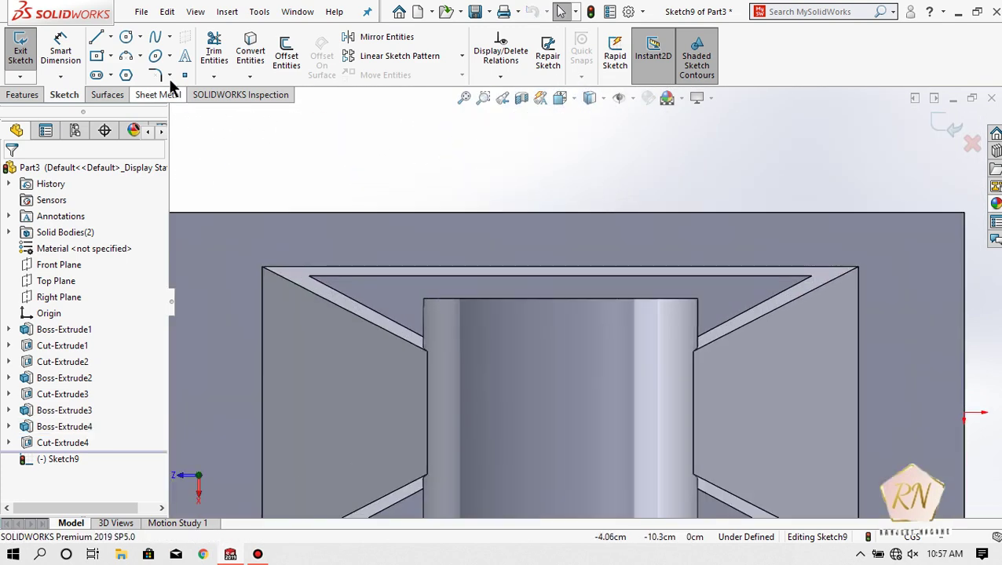
click(95, 55)
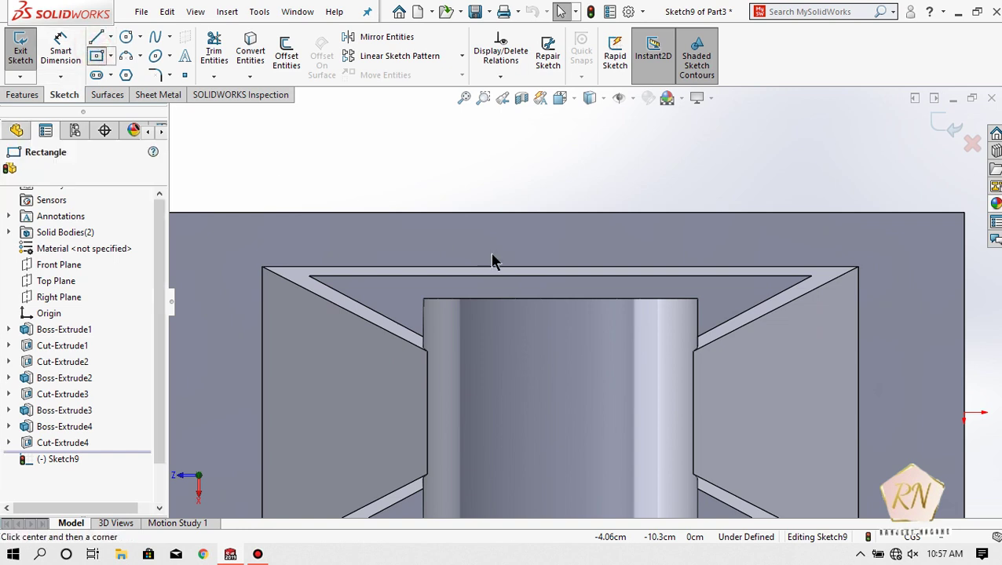
click(557, 212)
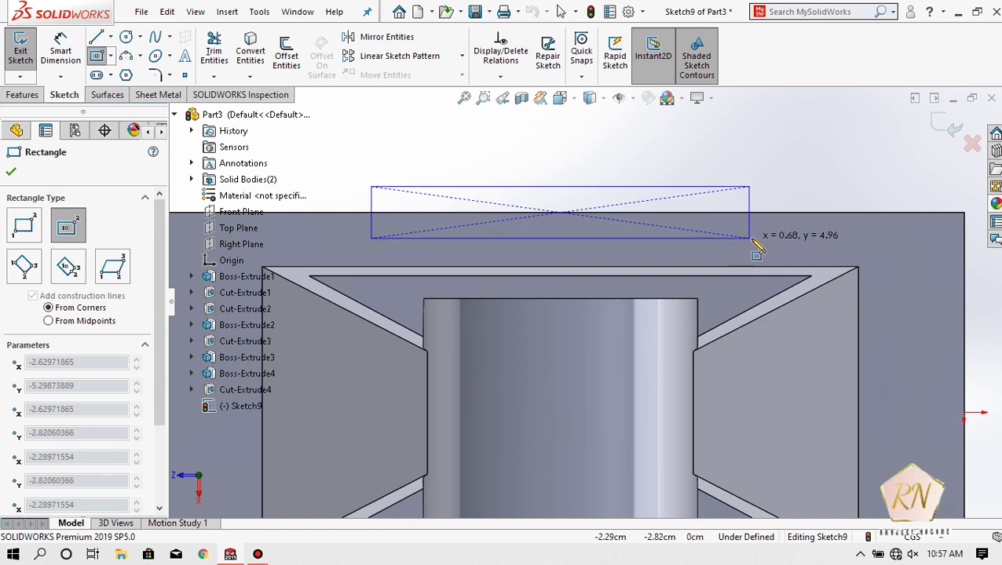
click(752, 238)
scroll(623, 186, up, 5)
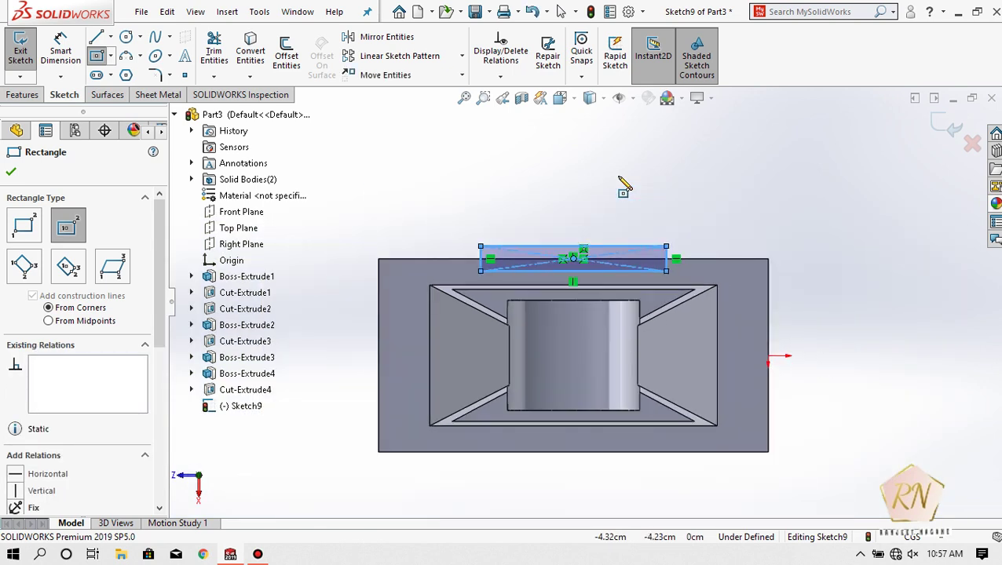
click(14, 172)
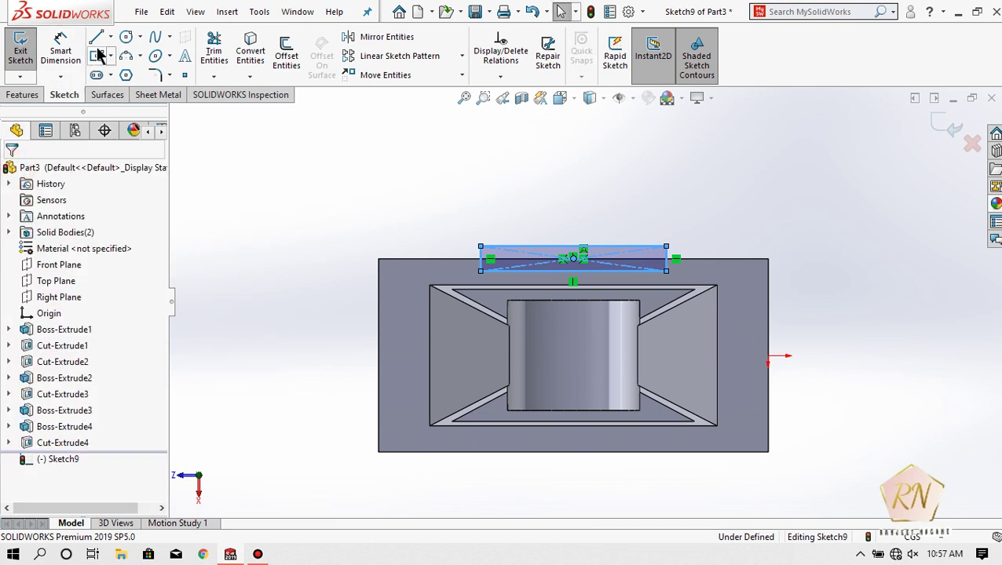
Draw a horizontal centerline from the base's centre to its right edge
click(110, 37)
click(129, 71)
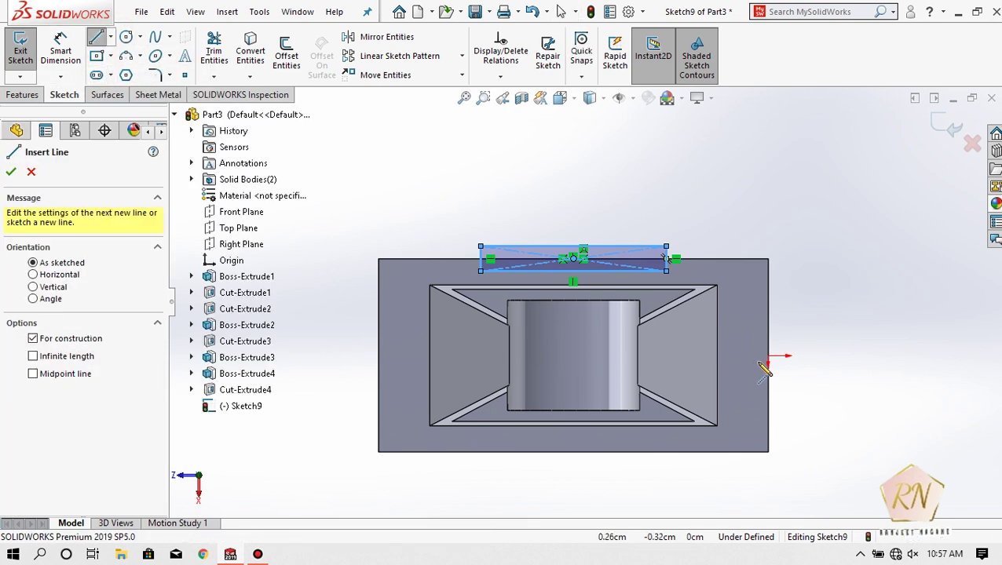
click(768, 357)
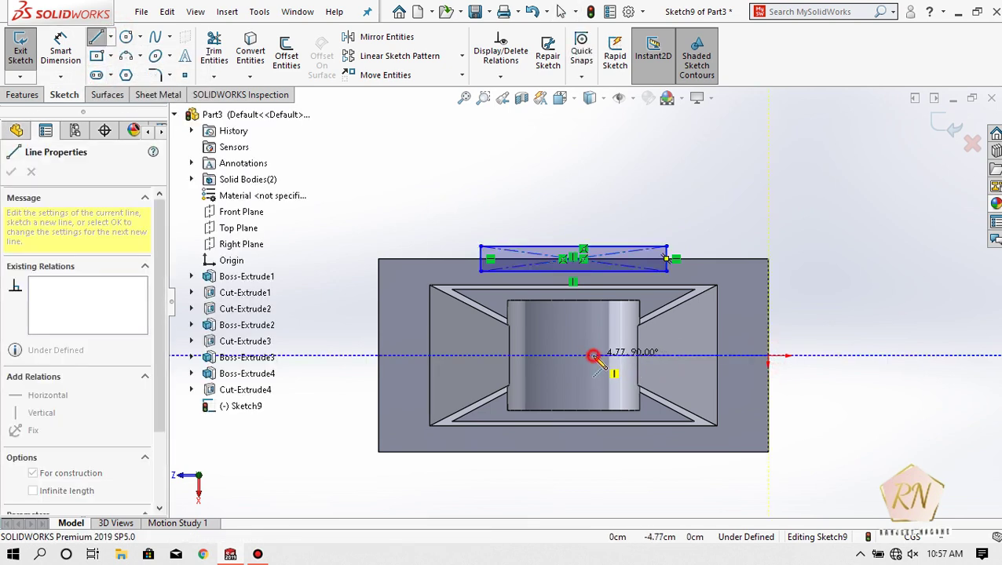
click(594, 356)
key(Escape)
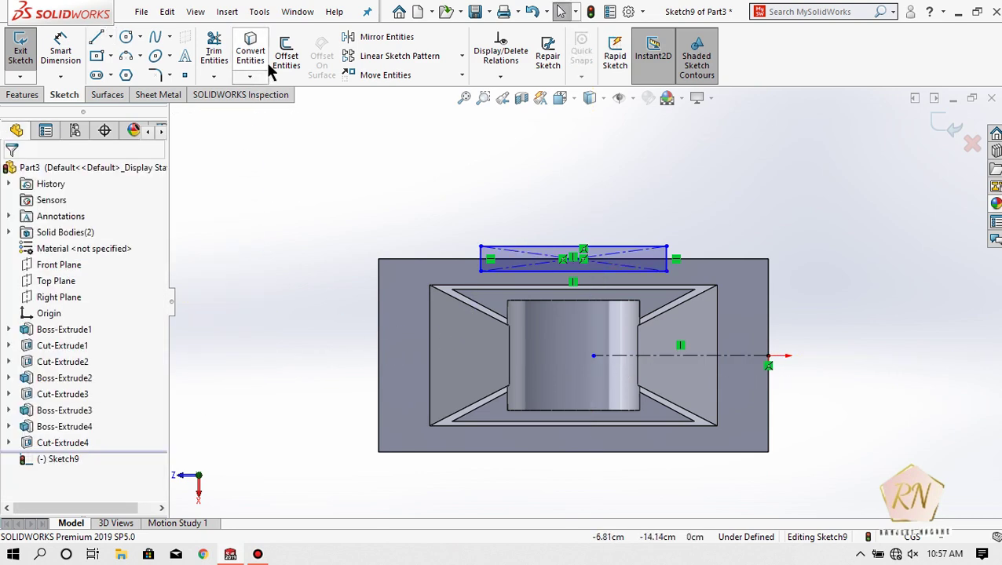
Mirror the rectangle about the horizontal centerline to the opposite long edge
click(387, 37)
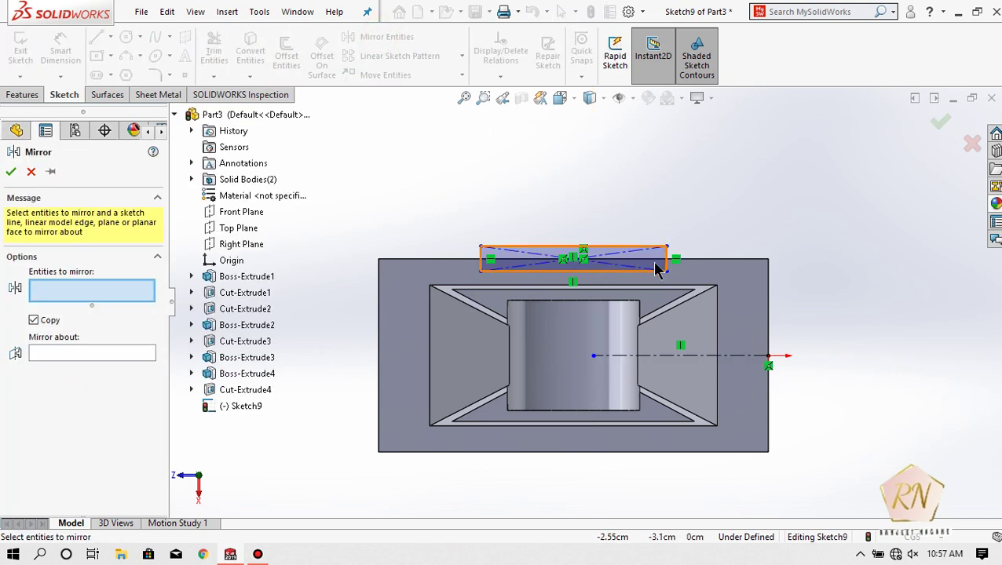
click(658, 262)
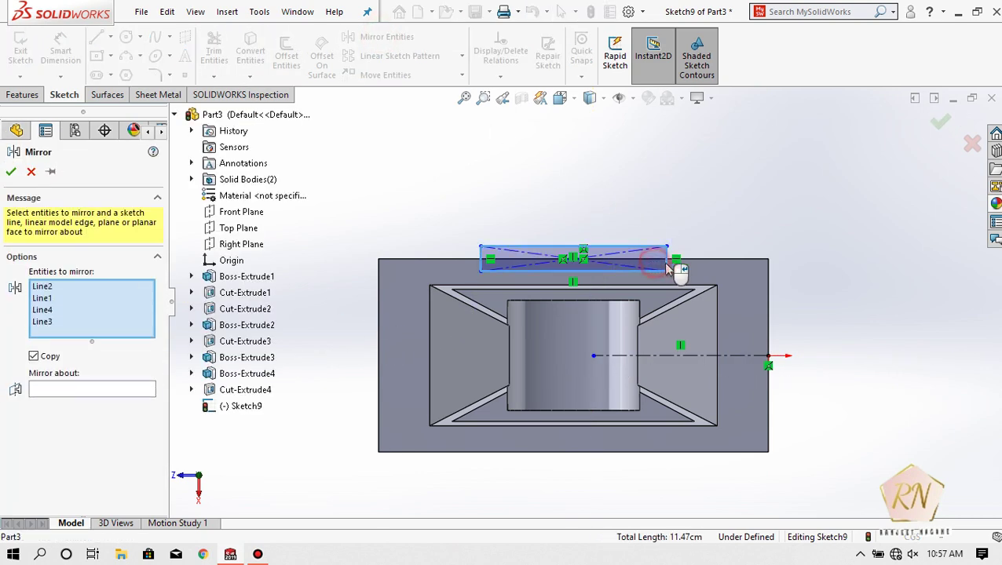
click(71, 384)
click(686, 357)
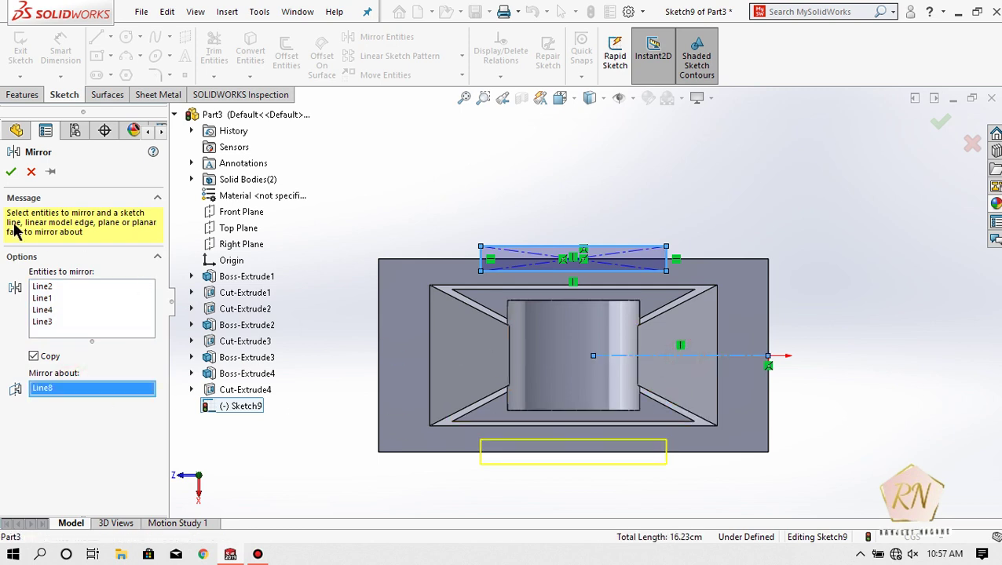
click(10, 172)
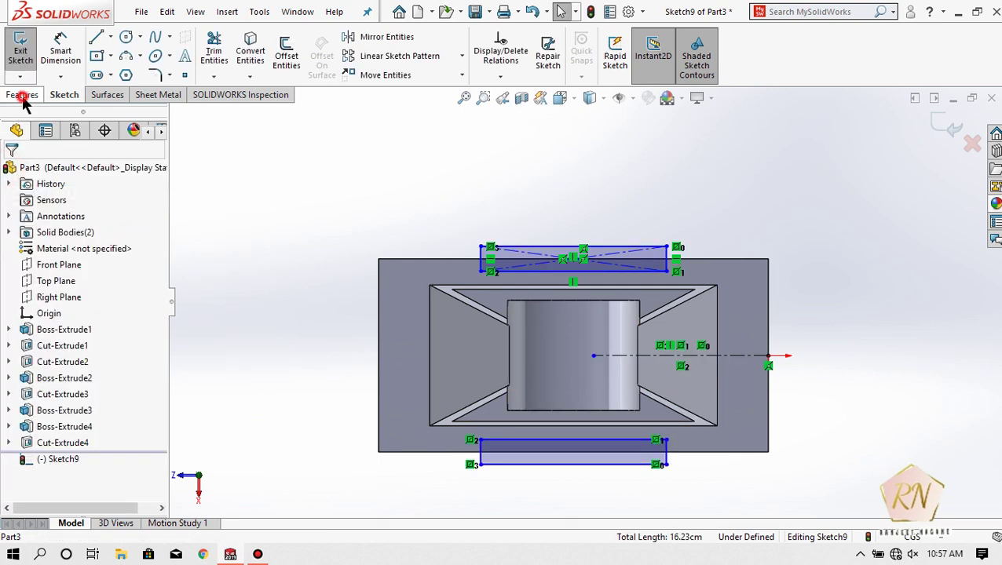
Cut the two mirrored rectangles into the base with a 10.70cm blind extruded cut
click(22, 97)
click(228, 56)
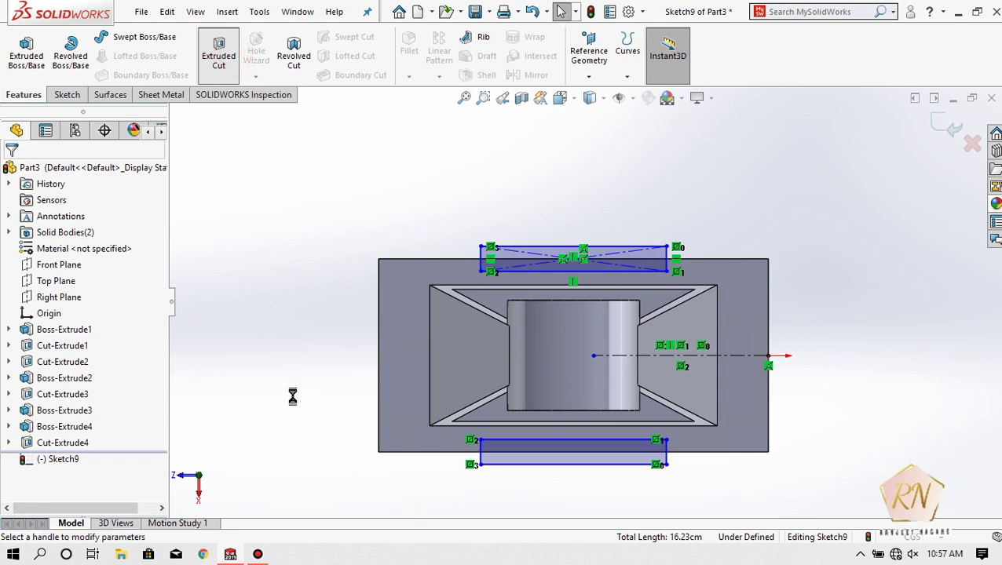
click(294, 397)
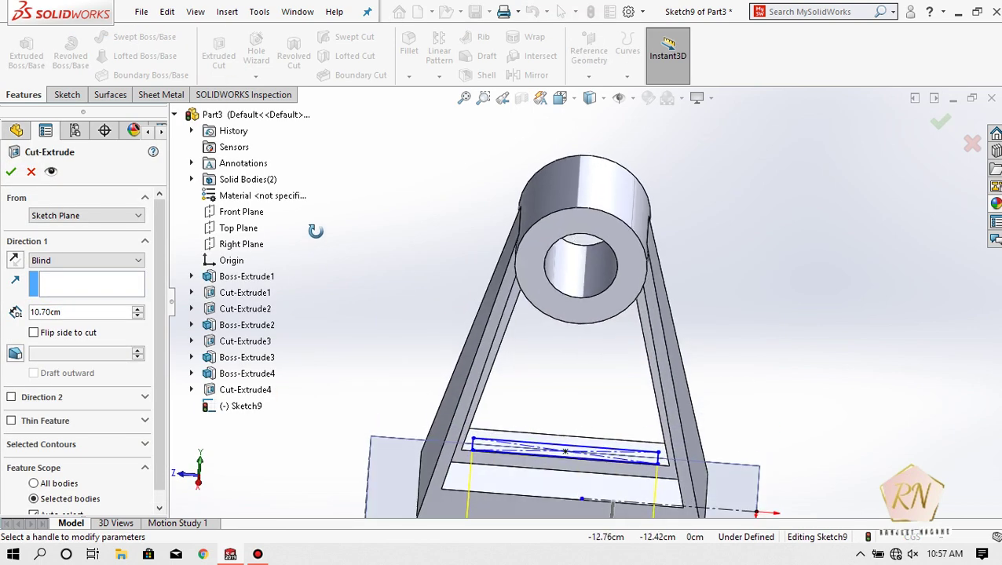
click(10, 172)
scroll(460, 369, down, 2)
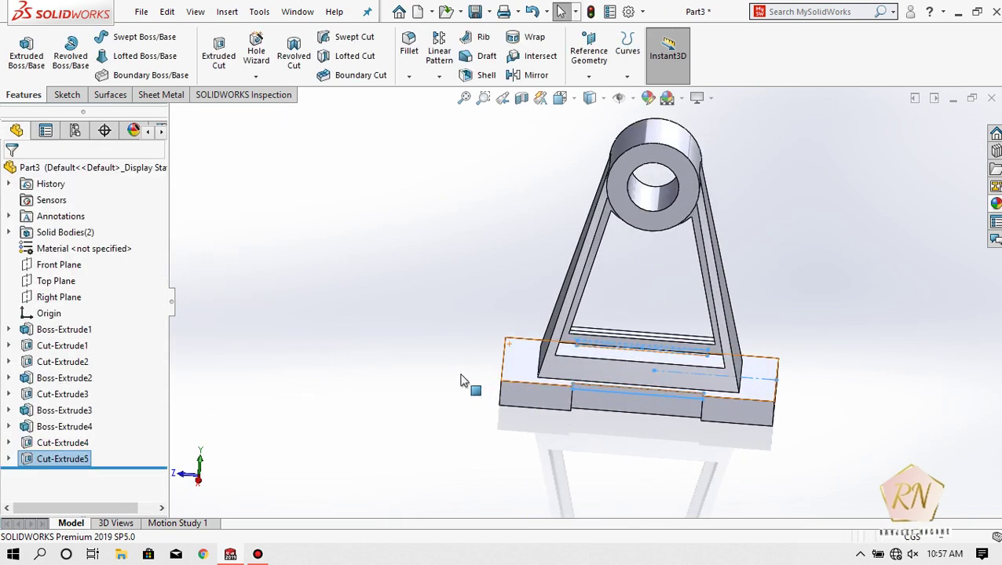
scroll(468, 381, down, 2)
click(407, 345)
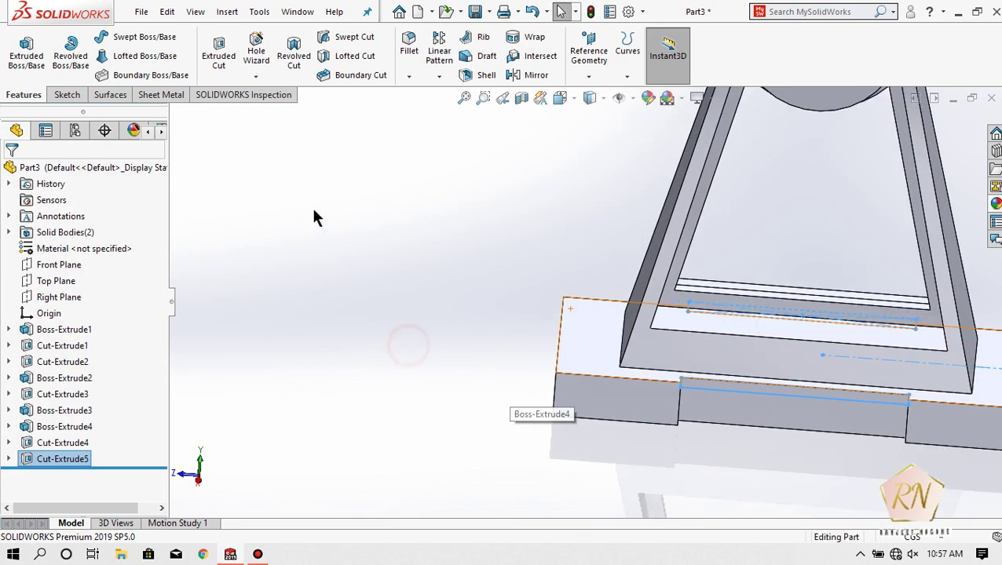
Start a new sketch (Sketch10) on the base's face
click(67, 94)
click(20, 51)
click(603, 336)
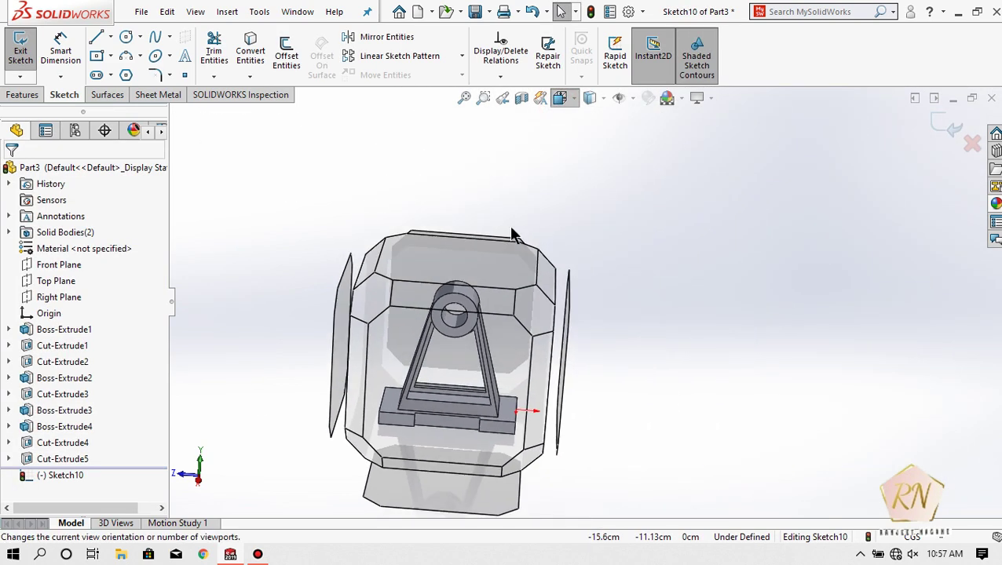
Draw a small circle and a larger concentric circle left of the frame
scroll(425, 299, down, 3)
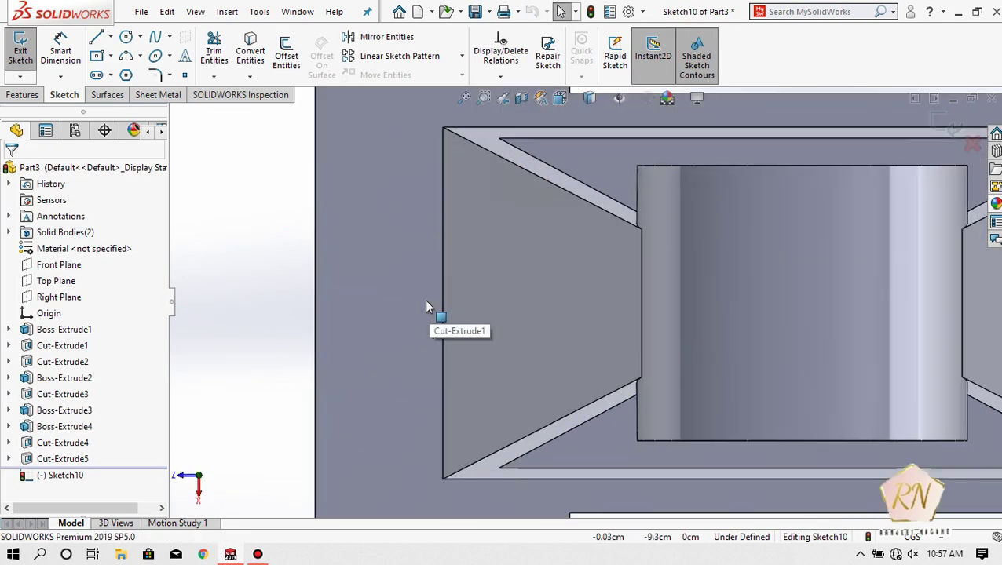
click(126, 36)
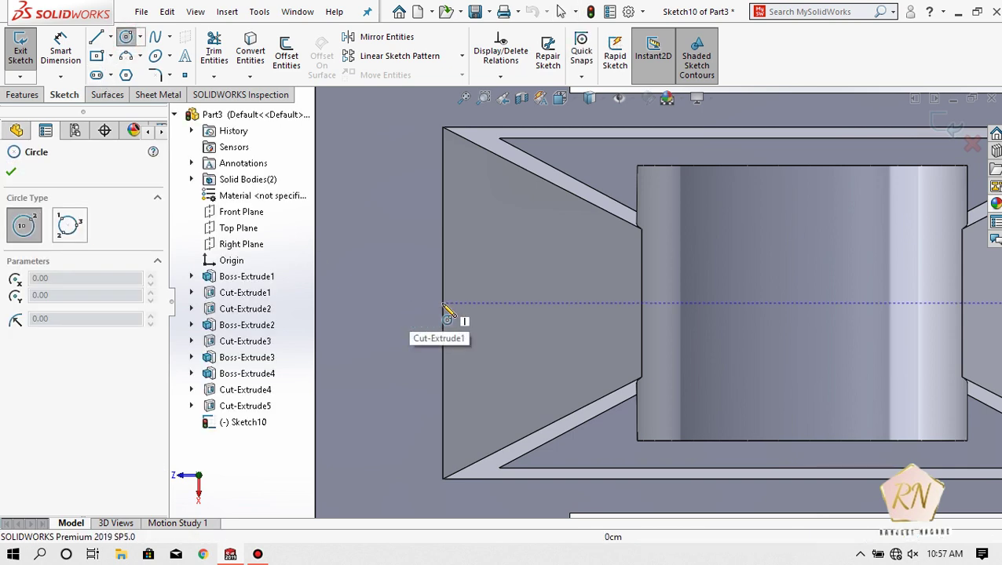
click(386, 303)
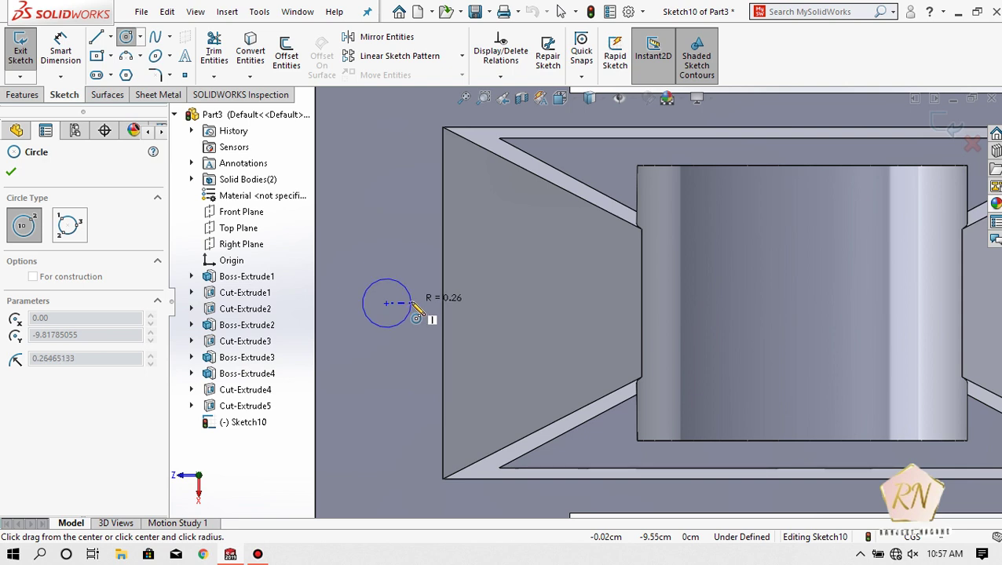
click(412, 307)
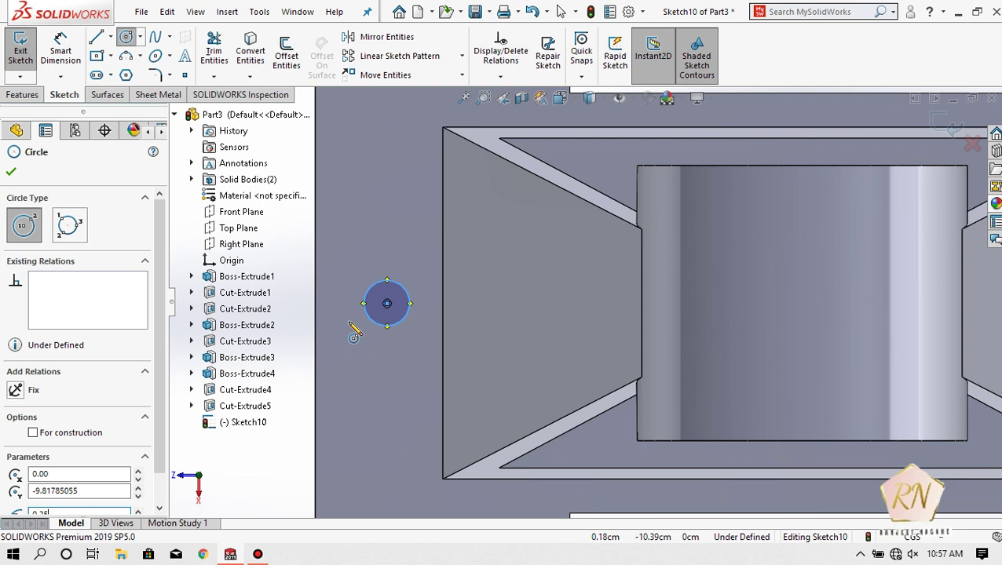
click(387, 304)
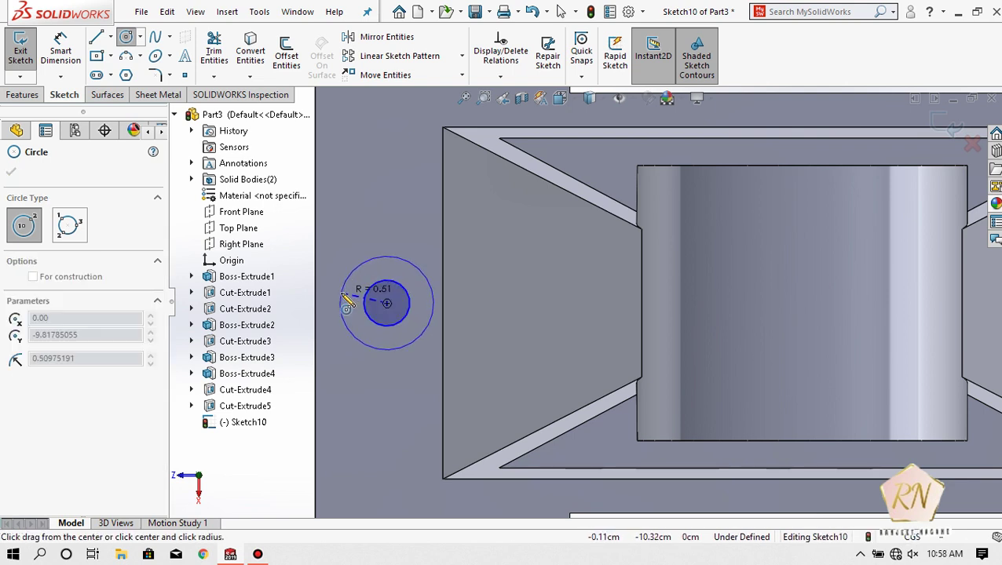
click(343, 297)
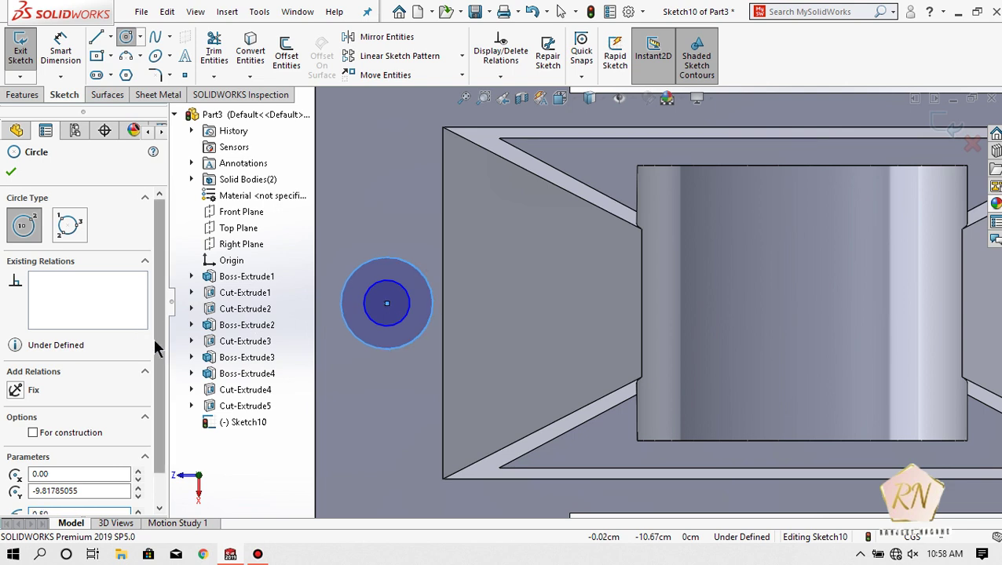
scroll(138, 334, down, 1)
click(12, 174)
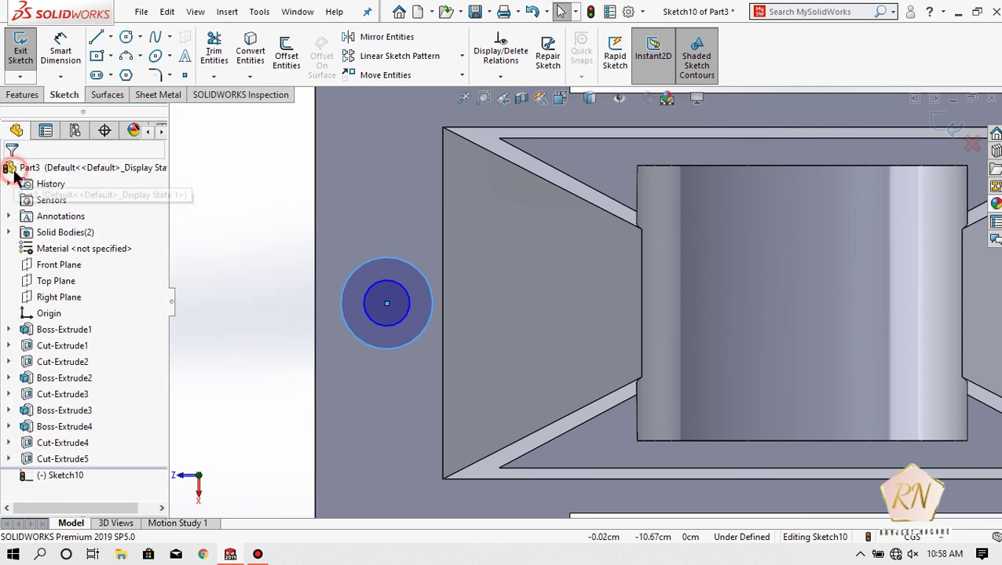
Add straight lug sides from the circle's top to its bottom and trim away the inner arc
click(97, 41)
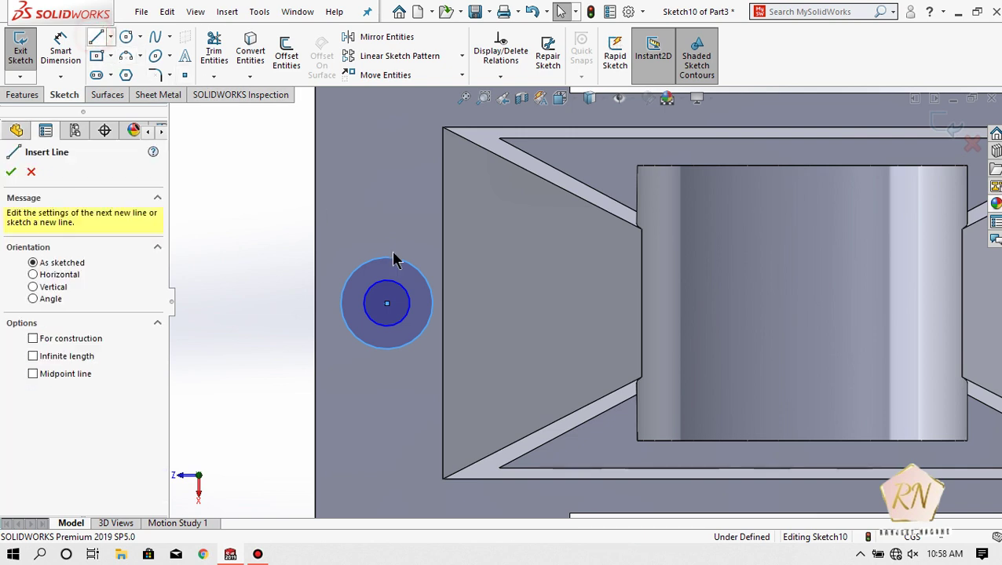
click(386, 257)
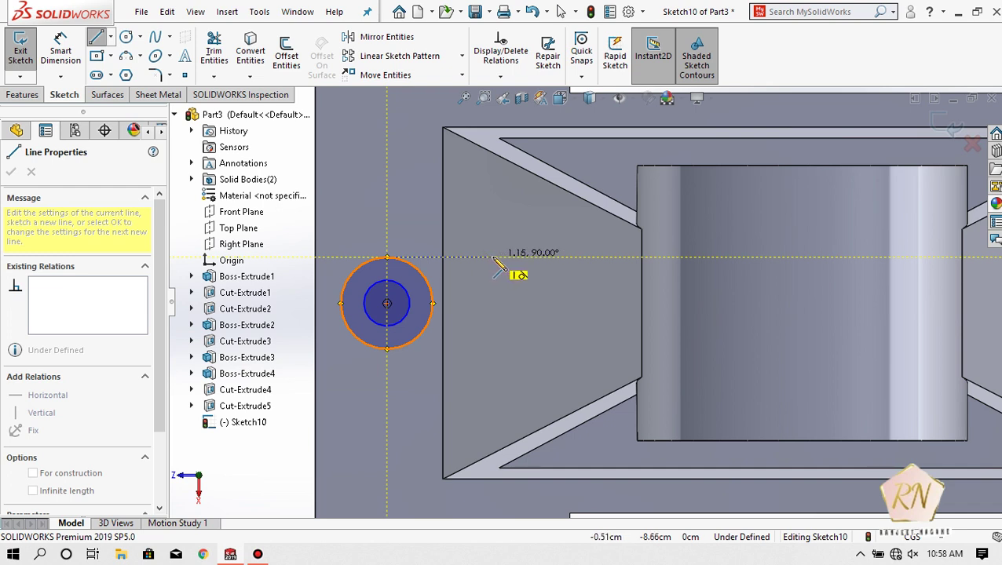
click(493, 257)
click(493, 348)
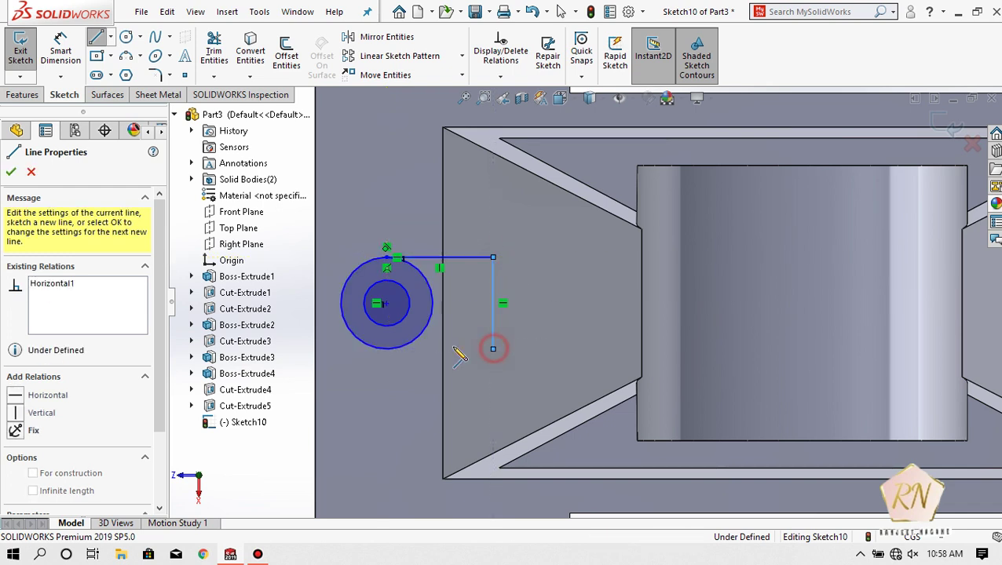
double_click(385, 350)
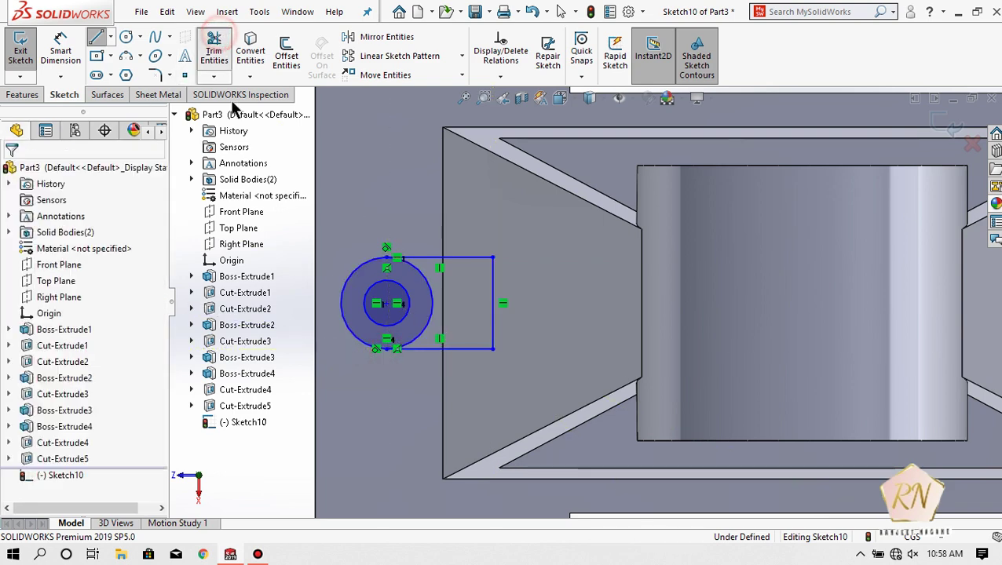
click(436, 324)
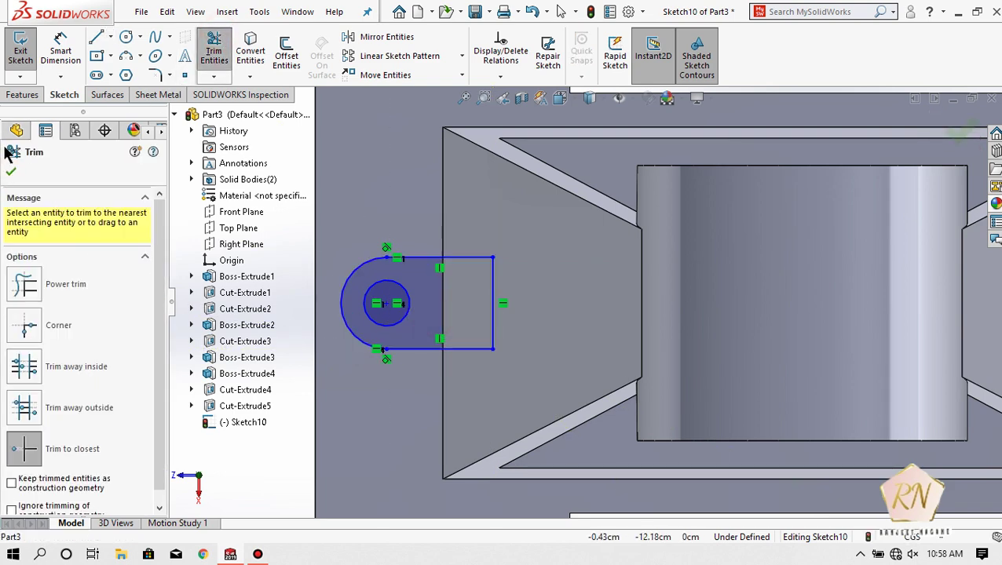
click(11, 171)
click(24, 95)
click(26, 52)
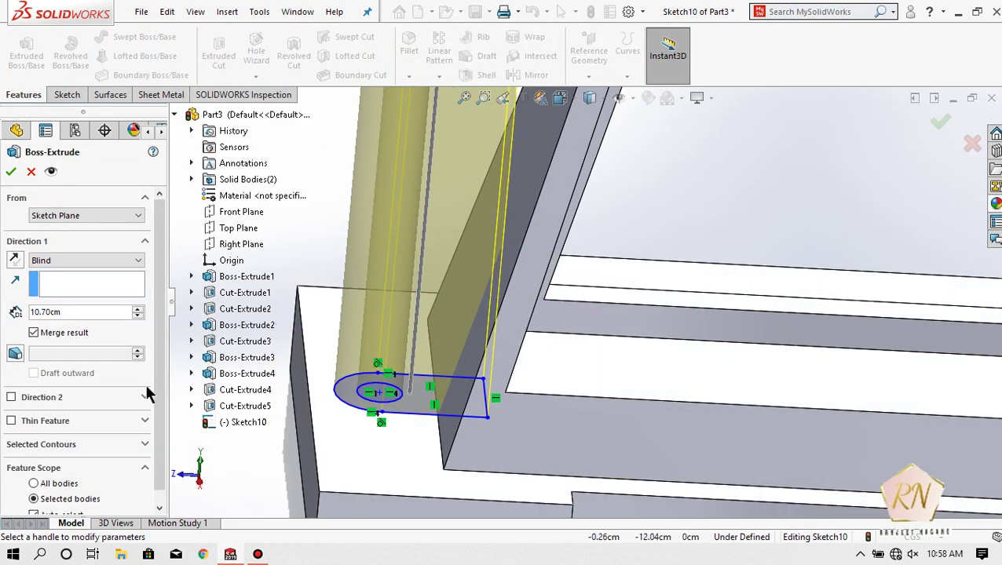
Set the lug boss extrusion depth to 0.50cm and accept it
double_click(76, 312)
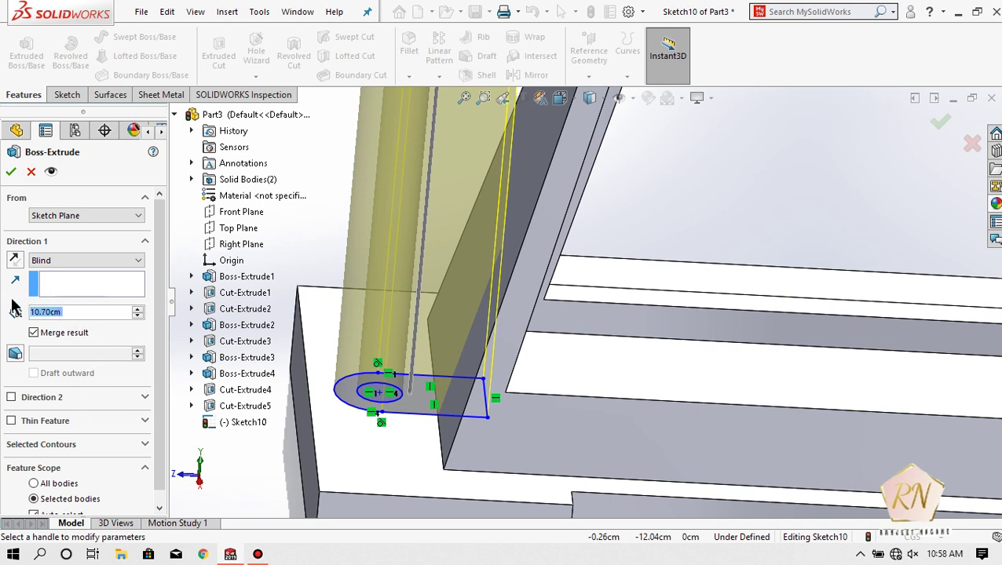
text(0.2)
key(Return)
text(0.4)
key(Return)
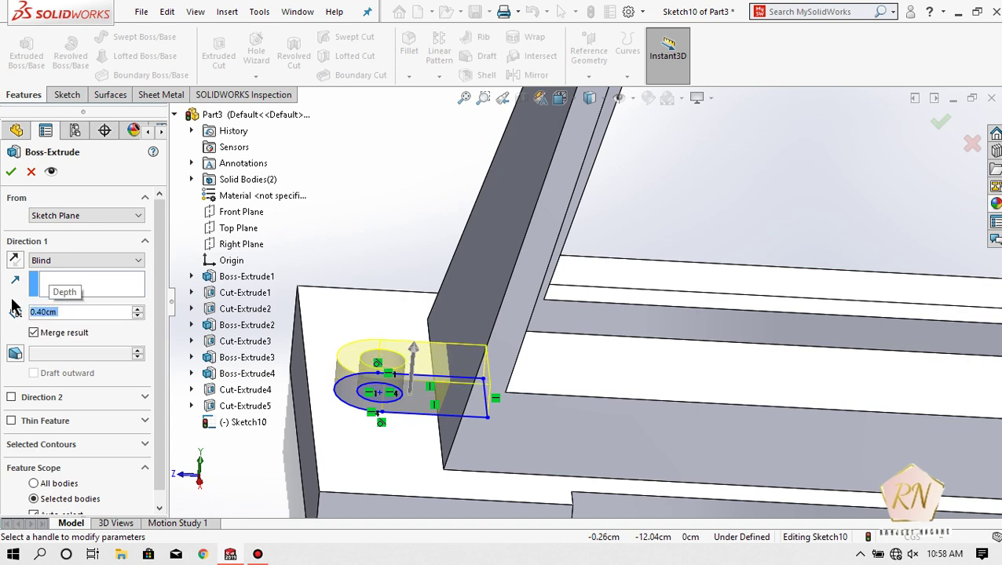
text(0.5)
key(Return)
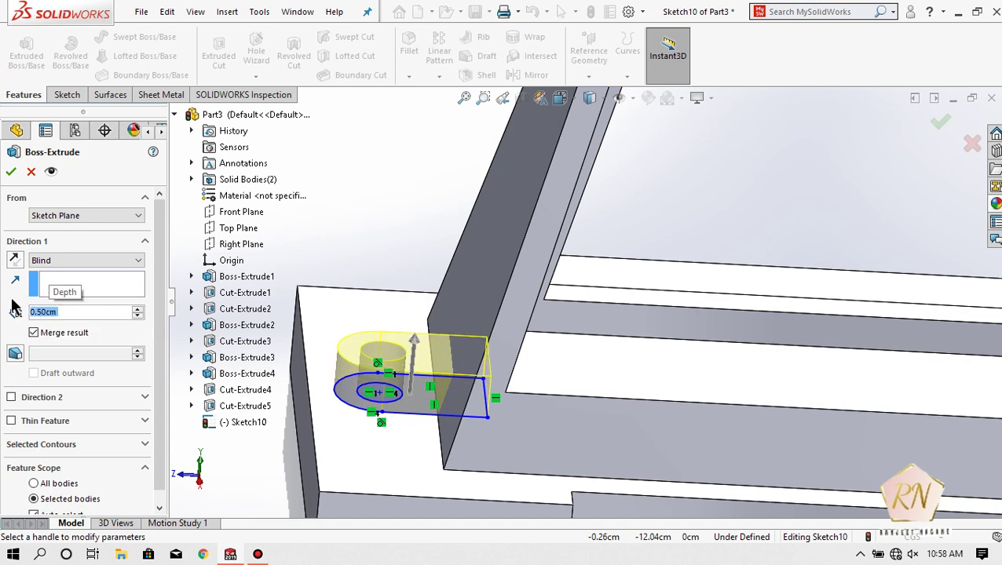
click(11, 172)
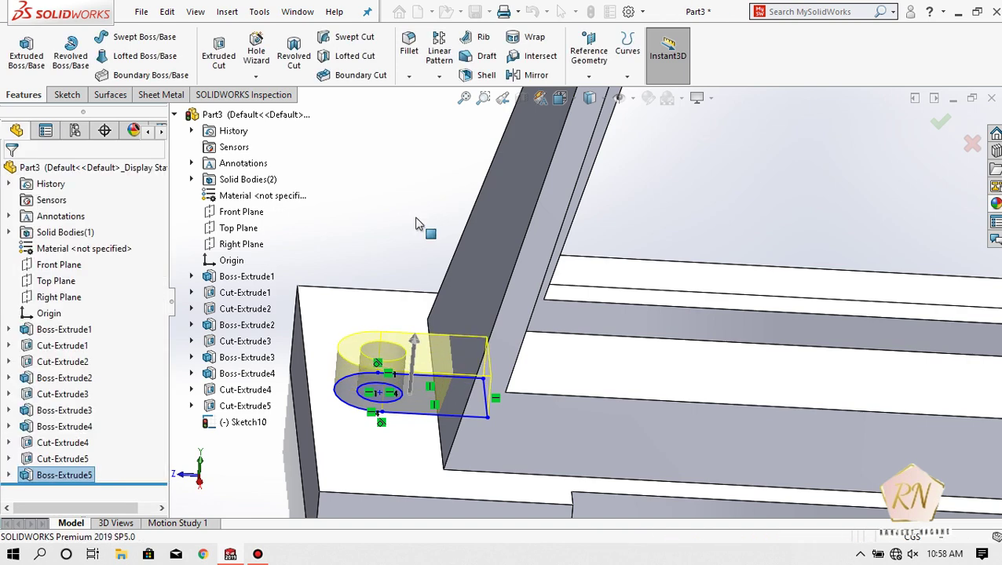
click(414, 214)
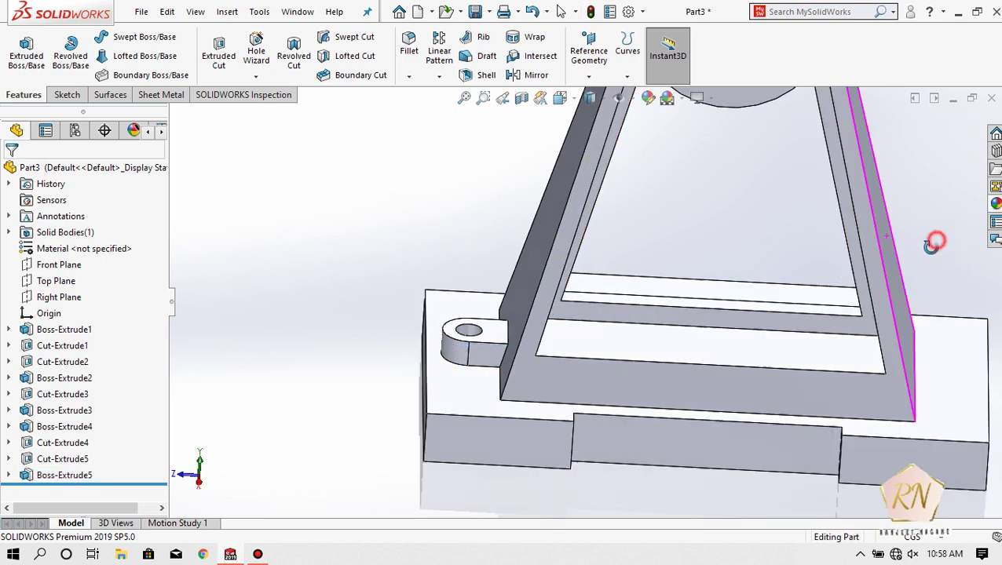
Create Plane1 as a mid plane between the base's two opposite end faces
middle_drag(936, 248, 901, 277)
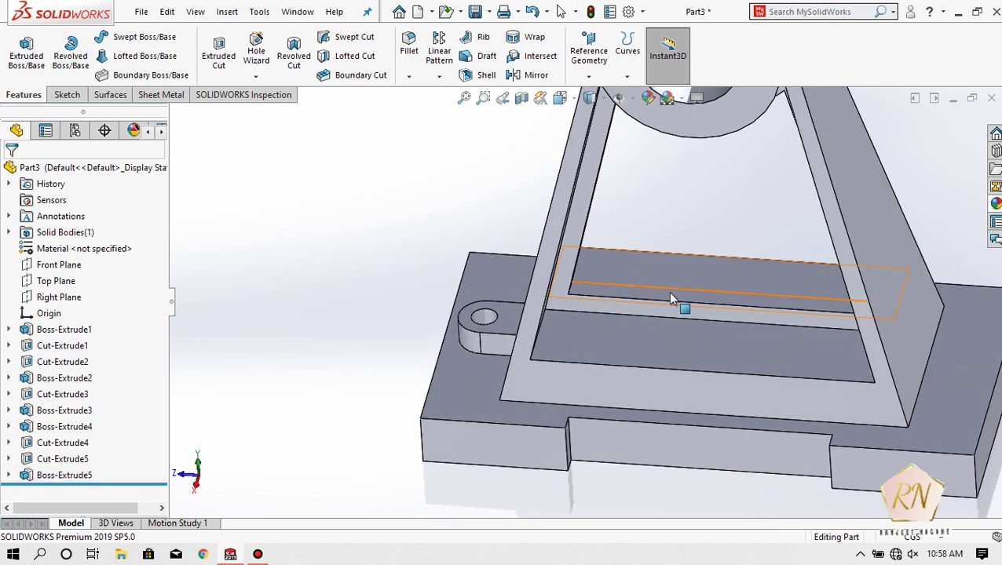
click(589, 76)
click(589, 95)
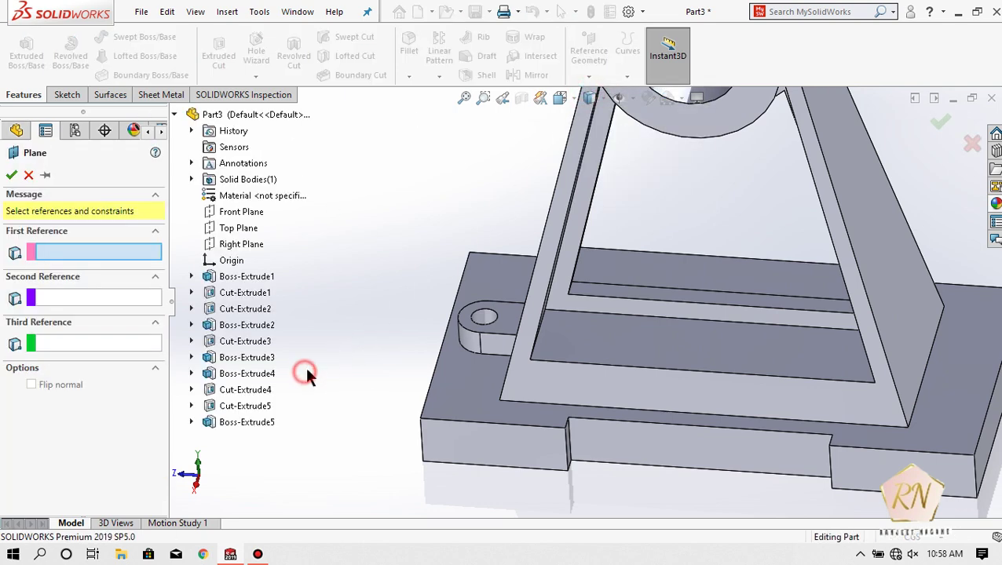
middle_drag(304, 373, 361, 346)
click(430, 360)
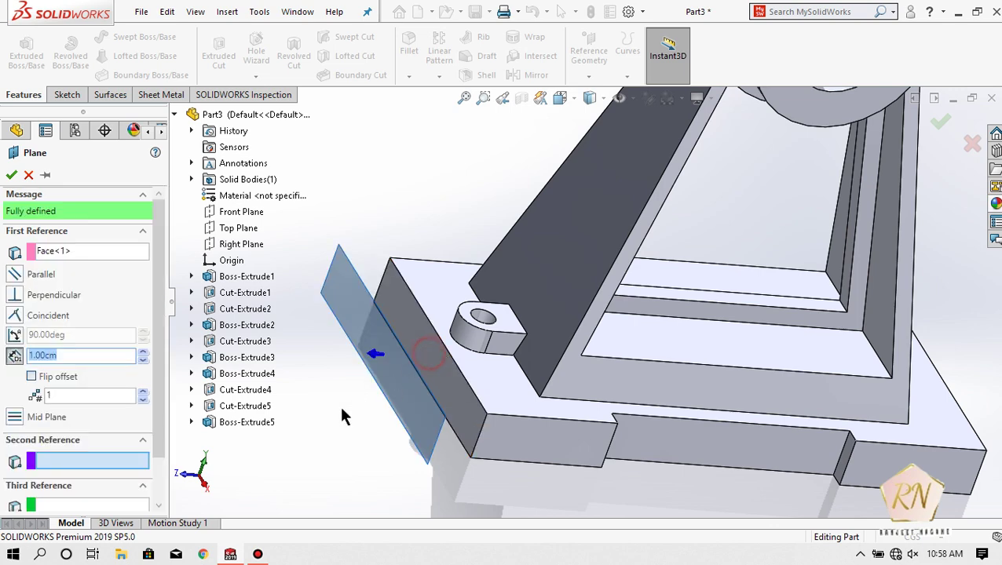
mouse_move(319, 464)
middle_down()
mouse_move(330, 458)
mouse_move(276, 428)
middle_up()
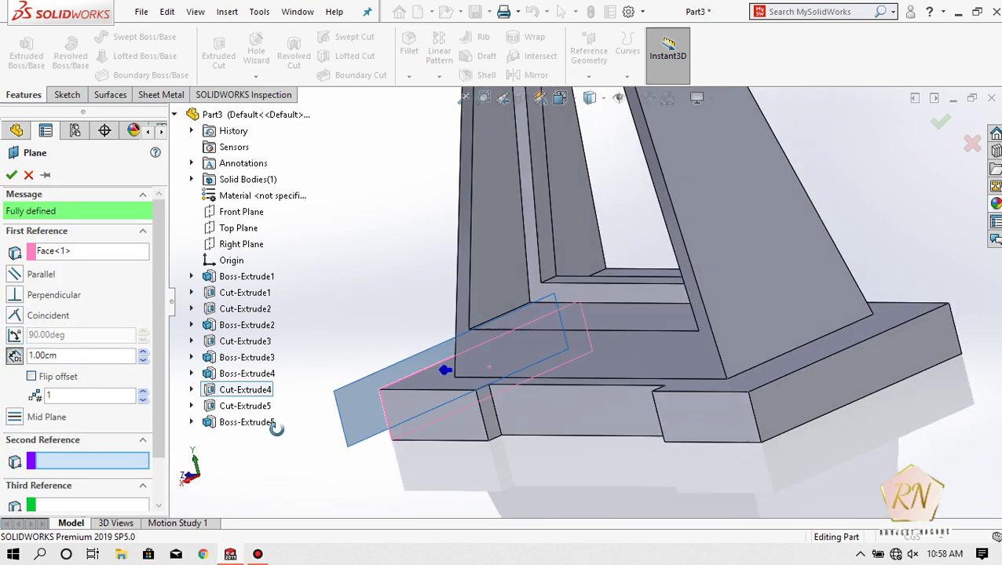
click(824, 400)
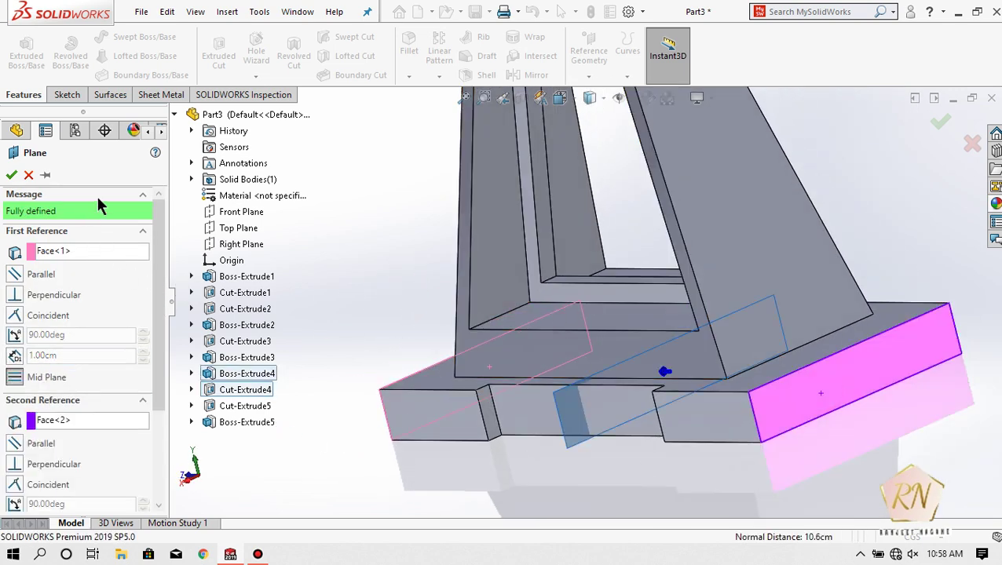
click(11, 176)
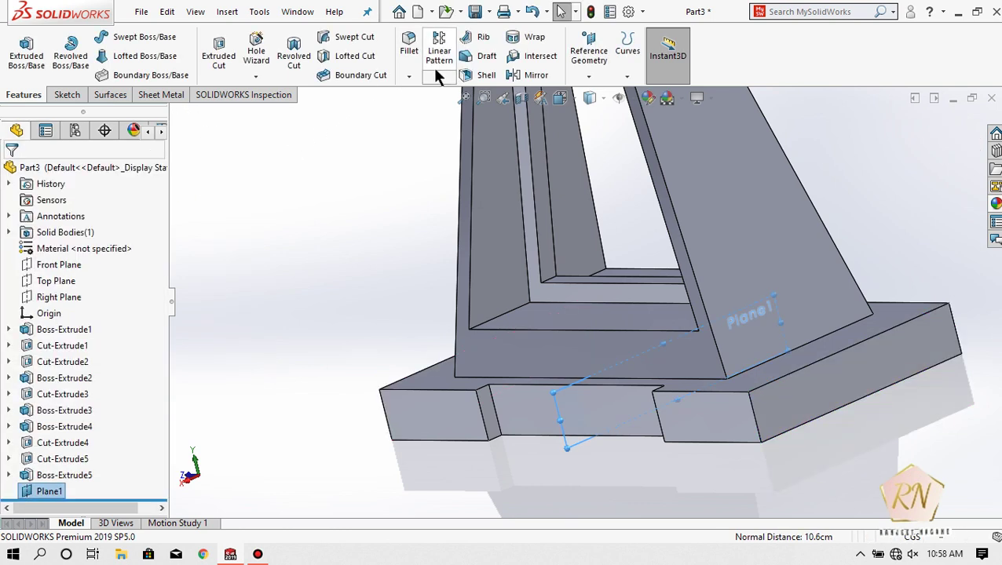
click(438, 75)
Mirror the lug feature Boss-Extrude5 across Plane1
click(451, 126)
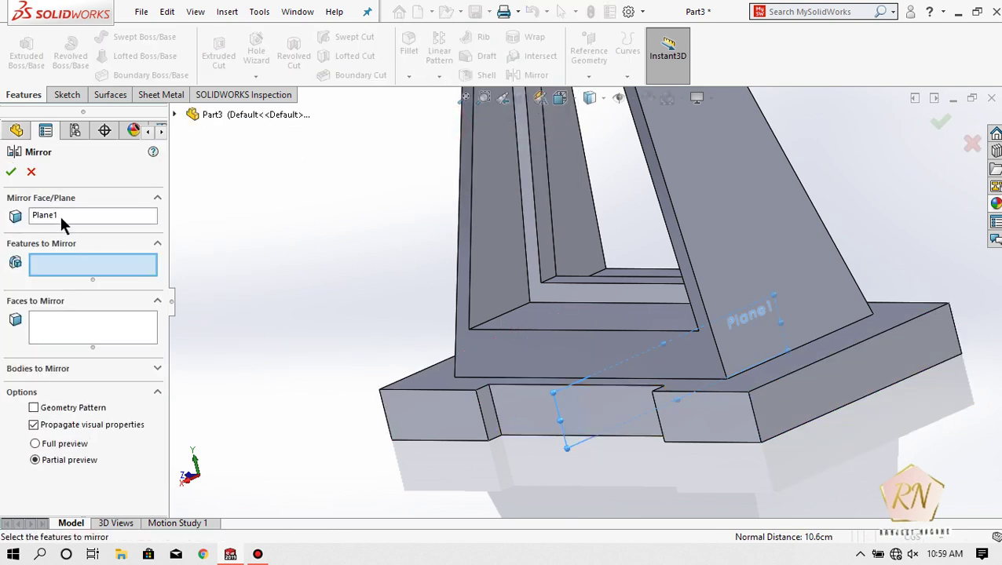
click(59, 215)
right_click(58, 209)
click(35, 263)
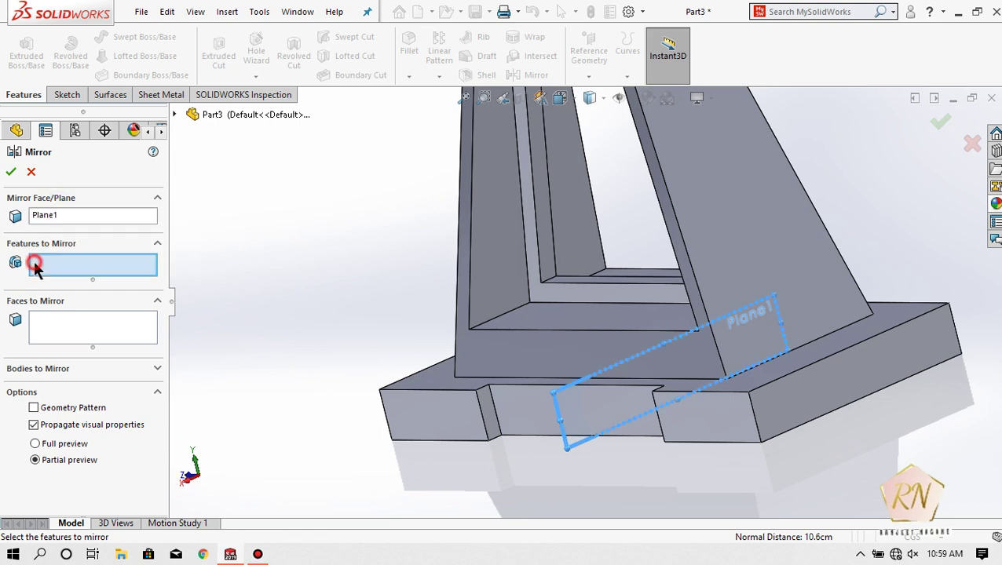
click(350, 354)
middle_drag(314, 351, 358, 369)
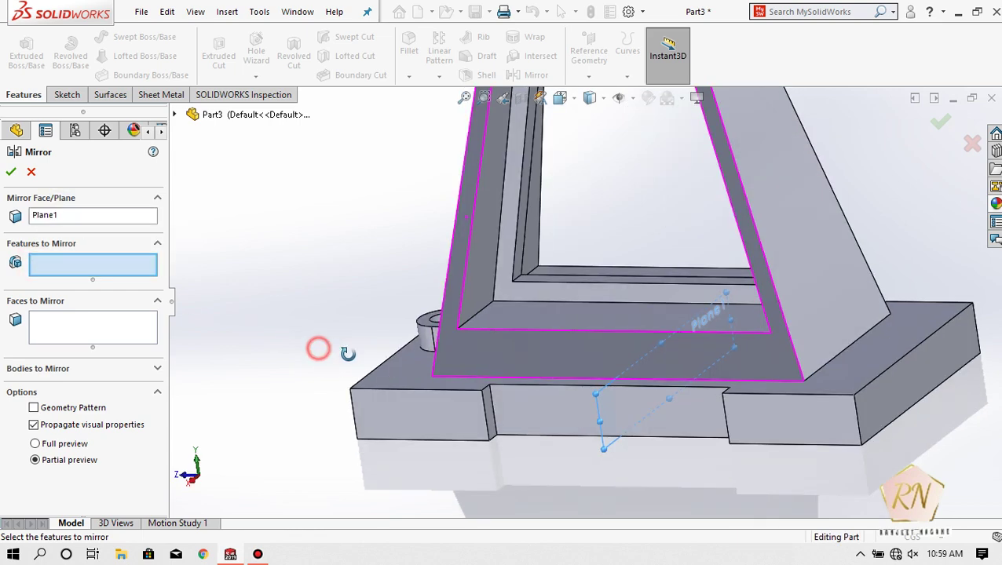
click(378, 305)
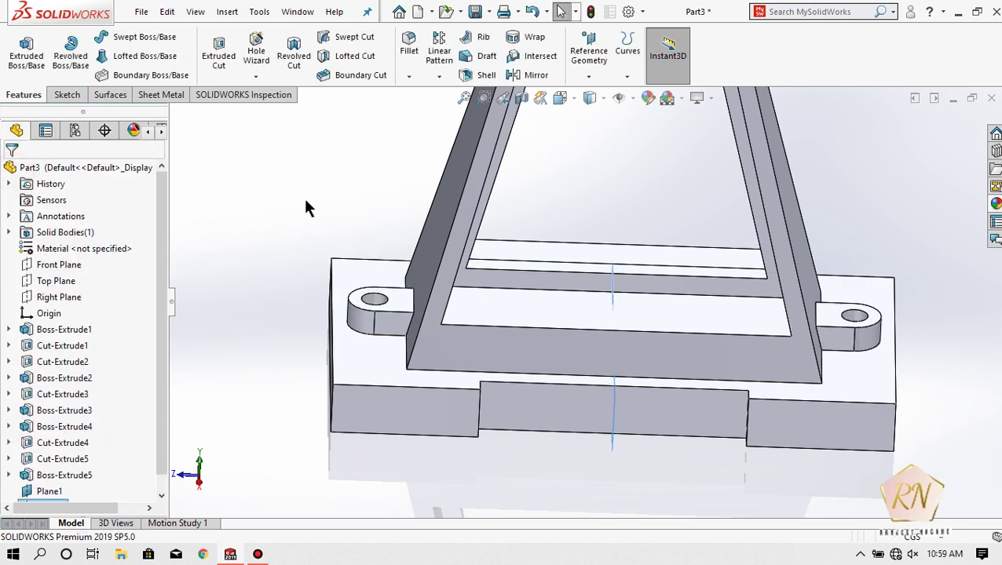
Hide reference plane Plane1
right_click(617, 308)
click(665, 288)
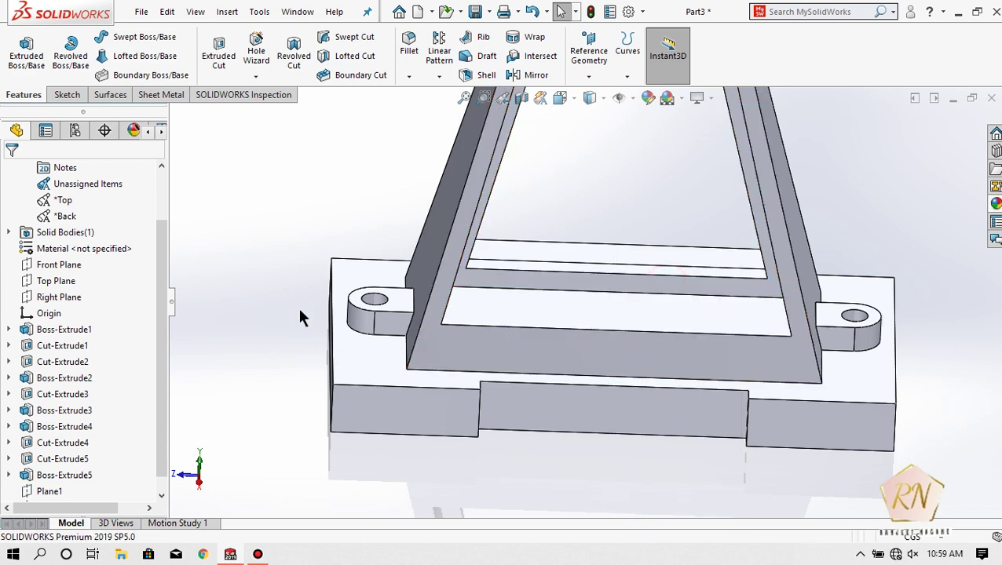
middle_drag(245, 310, 296, 309)
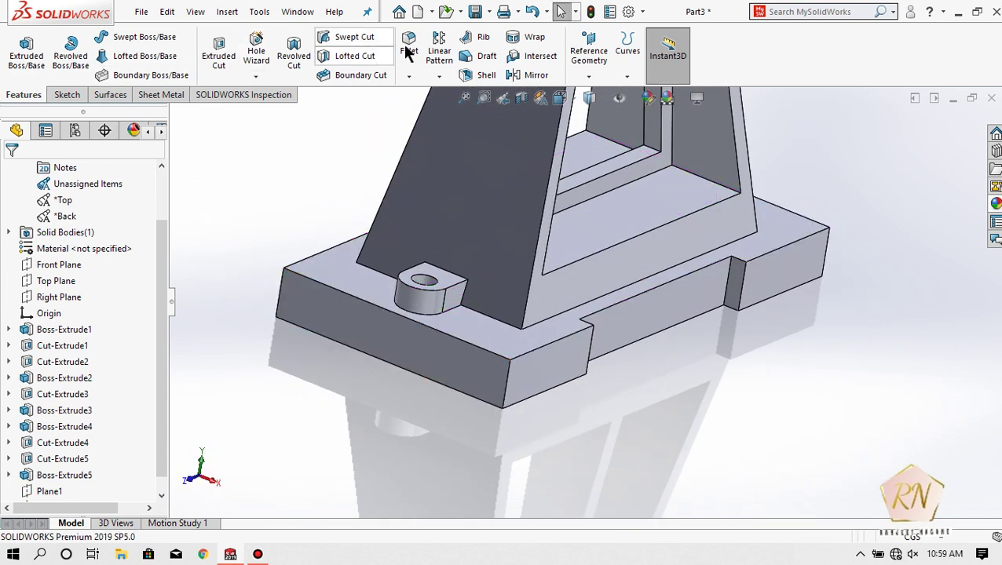
Fillet the base's four vertical notch edges with a 0.25cm radius
click(738, 284)
click(591, 369)
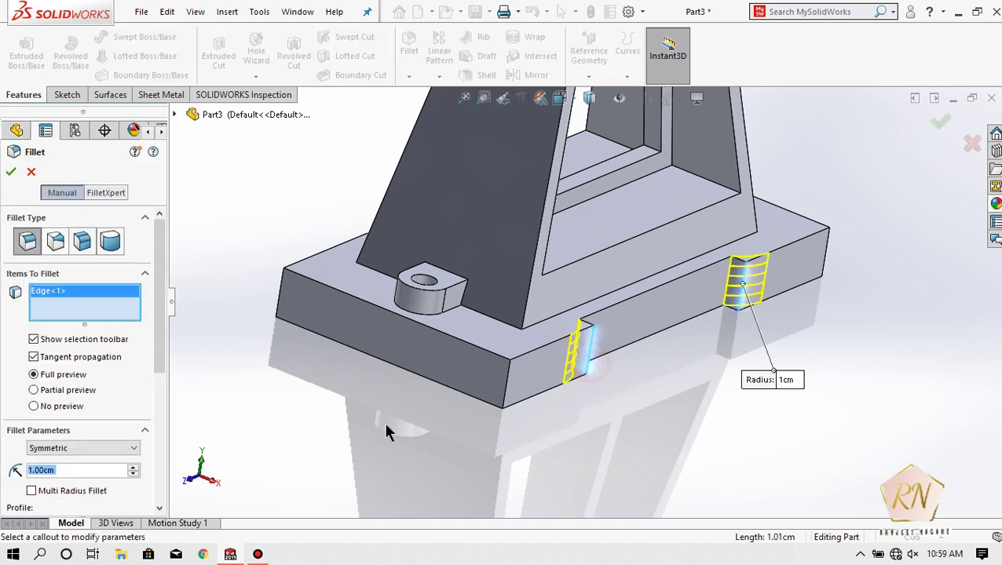
mouse_move(318, 428)
middle_down()
mouse_move(436, 411)
mouse_move(519, 458)
mouse_move(548, 501)
mouse_move(527, 500)
middle_up()
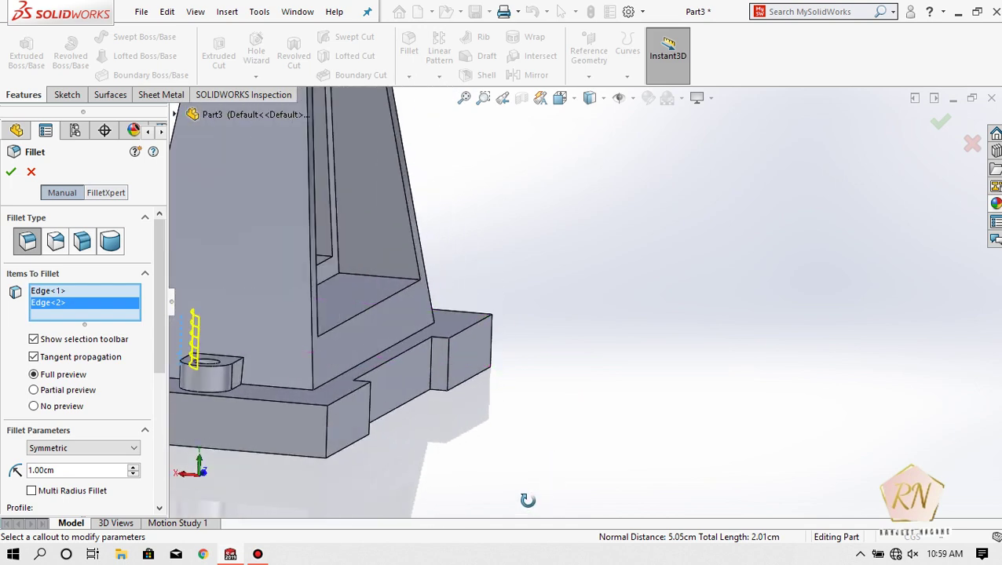
click(449, 370)
click(371, 415)
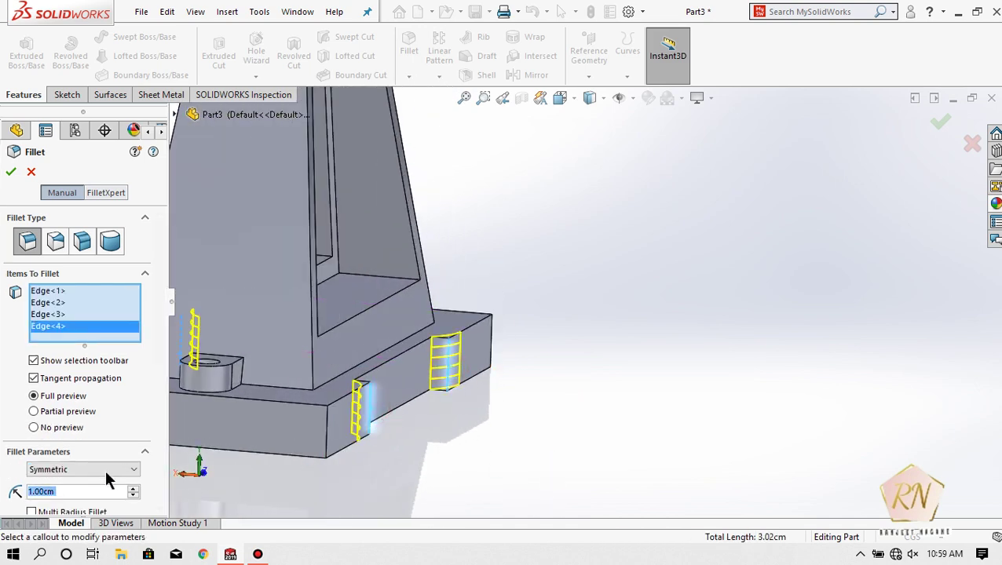
text(0.5)
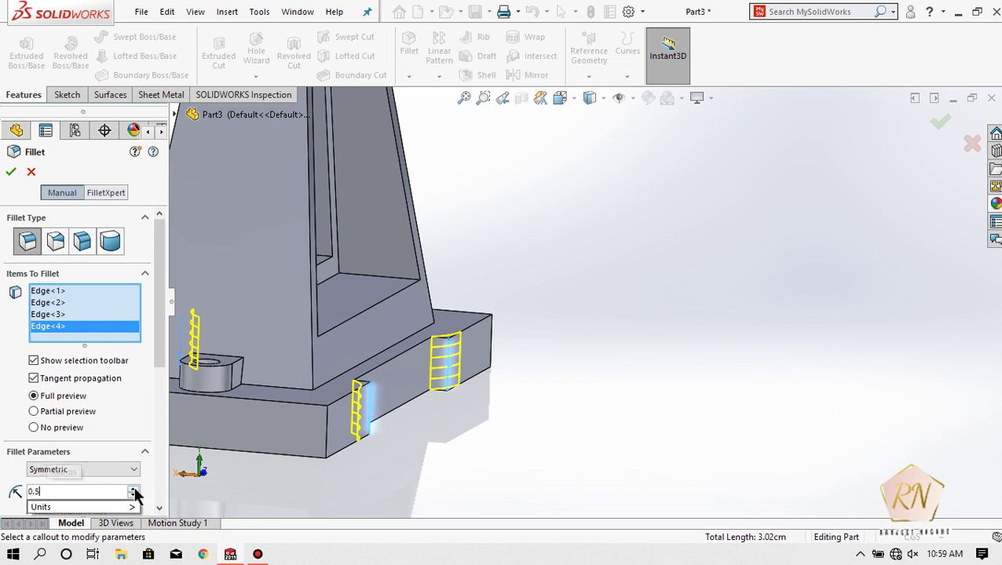
key(Return)
text(0.25)
key(Return)
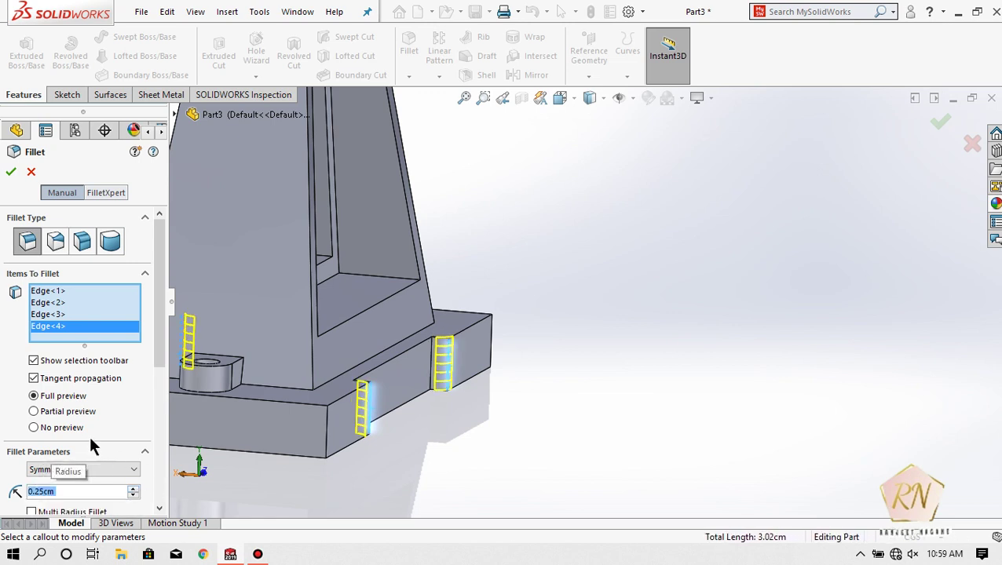
click(11, 172)
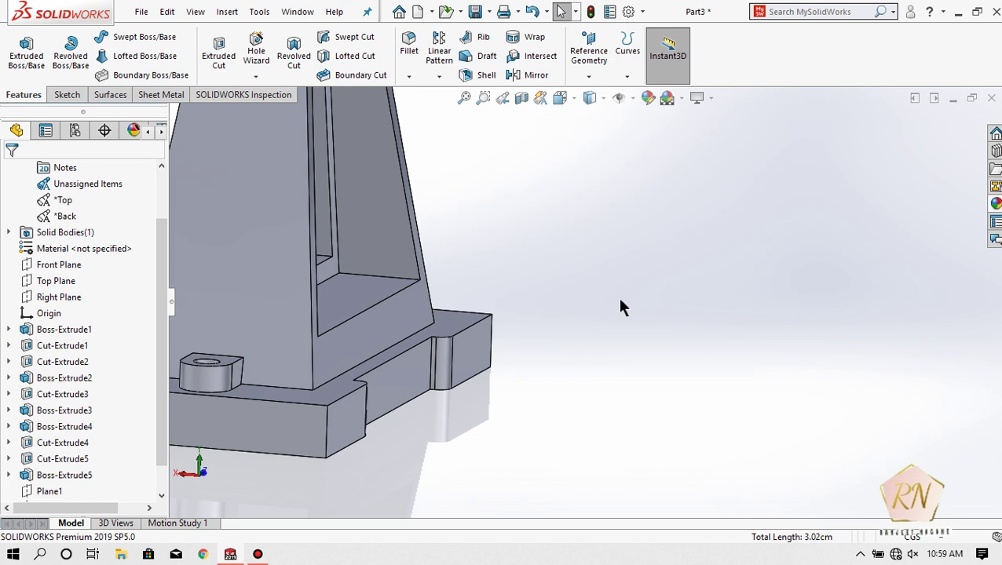
Select the hub's end face to reveal its extrusion dimensions
key(f)
click(628, 248)
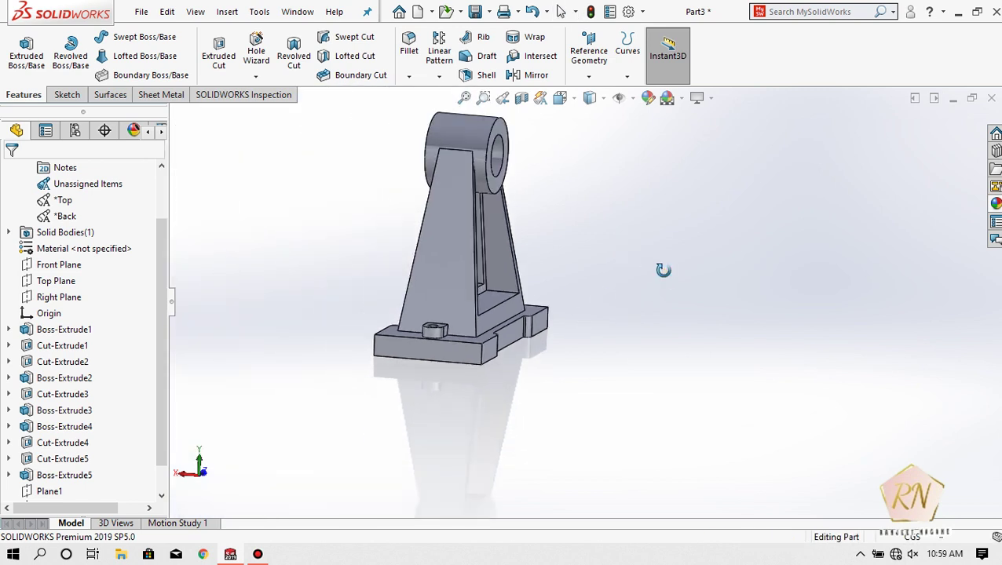
middle_drag(659, 268, 606, 284)
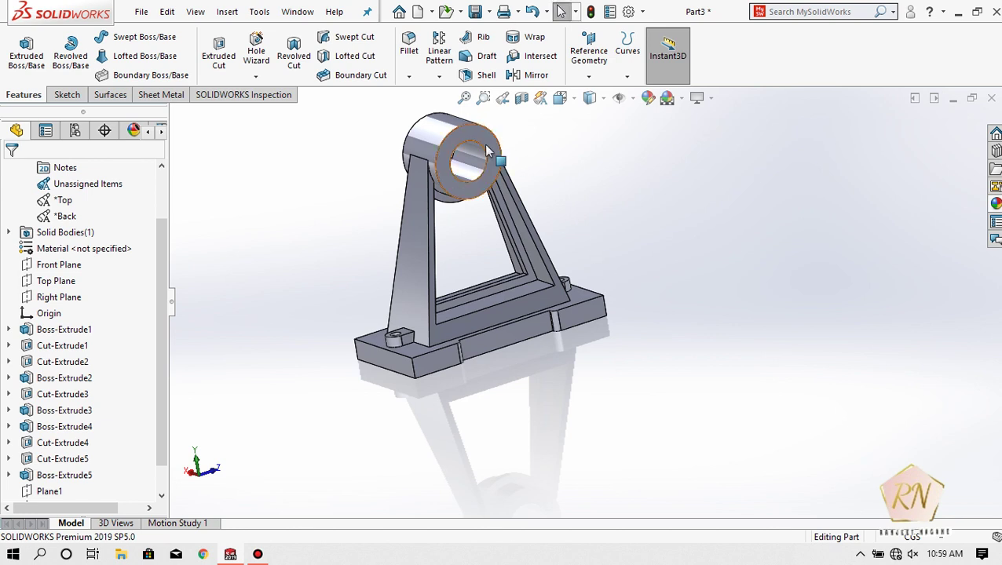
click(496, 161)
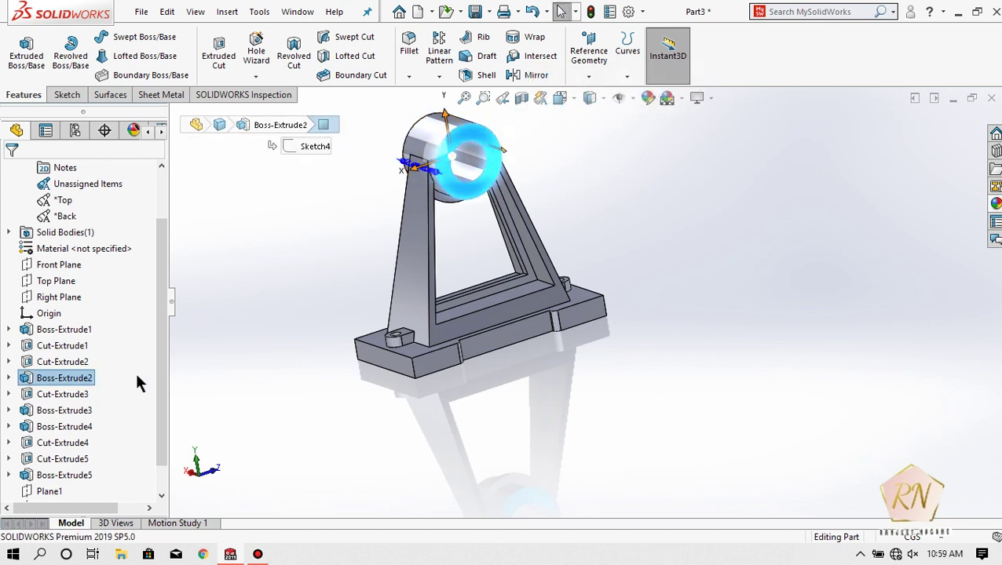
click(196, 384)
mouse_move(234, 362)
middle_down()
mouse_move(283, 363)
mouse_move(347, 268)
middle_up()
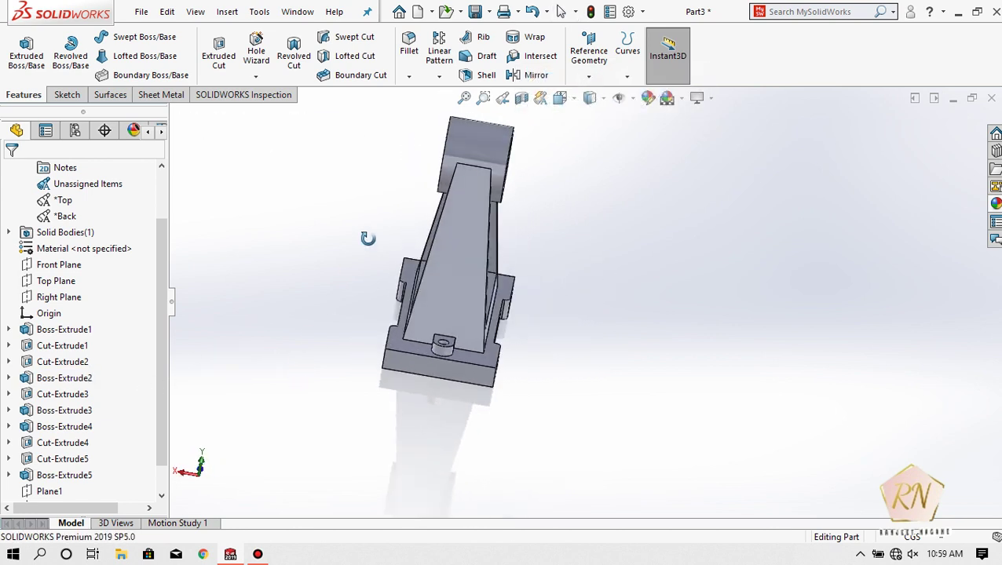
scroll(492, 162, down, 5)
middle_drag(493, 162, 623, 255)
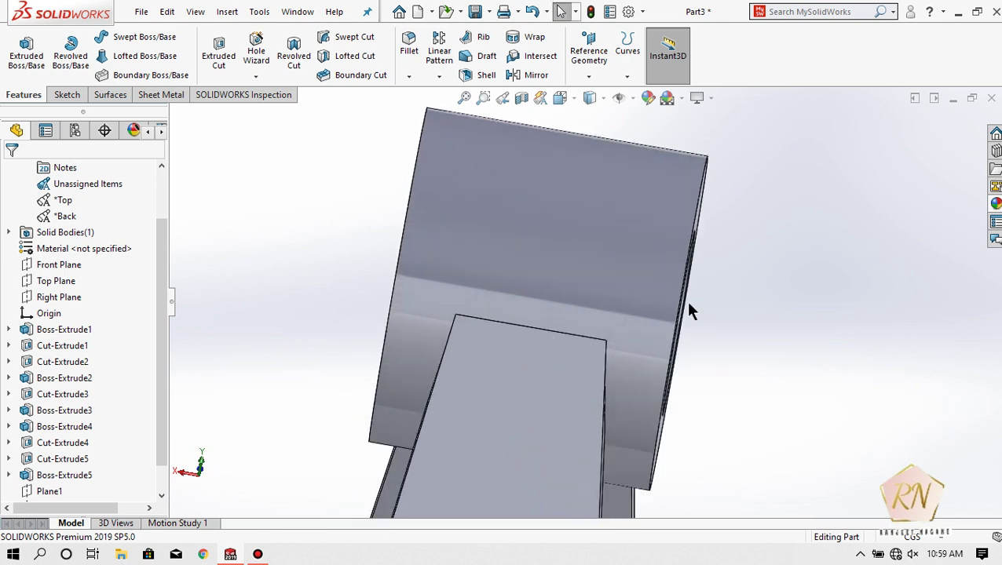
click(669, 316)
click(726, 370)
middle_drag(750, 392, 709, 323)
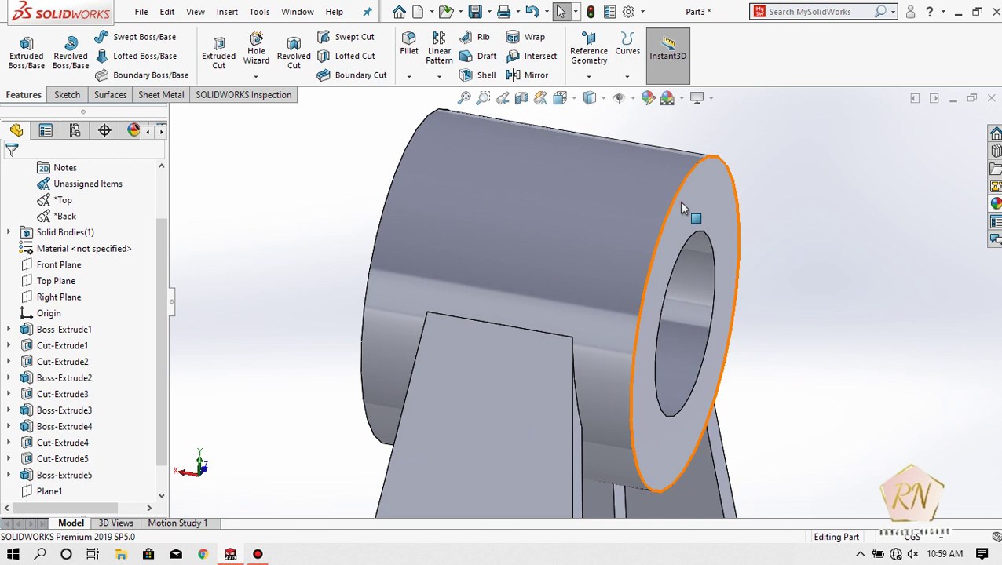
click(687, 206)
Change the hub's 1.50 extrude length to 1.20
click(564, 376)
text(0.2)
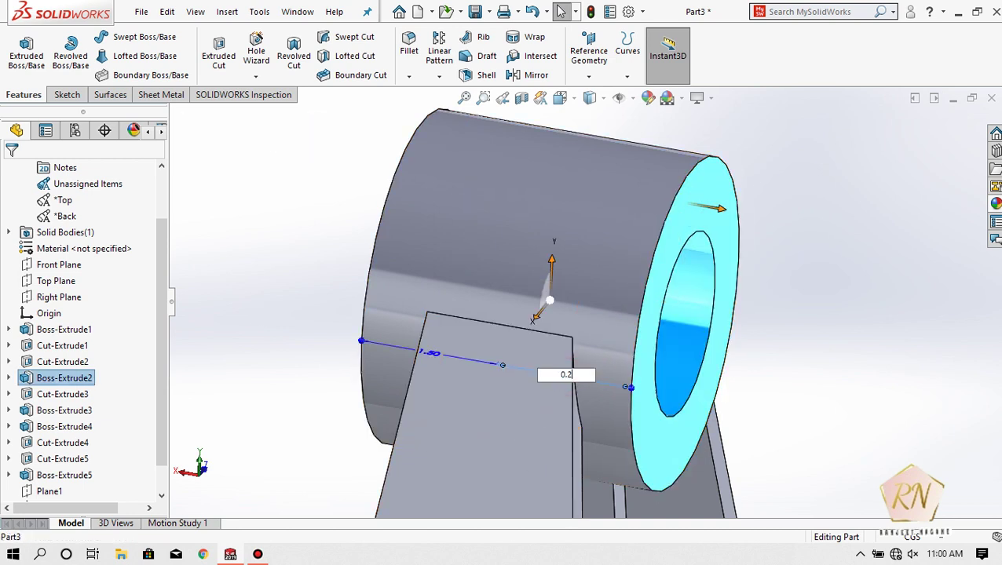
key(Return)
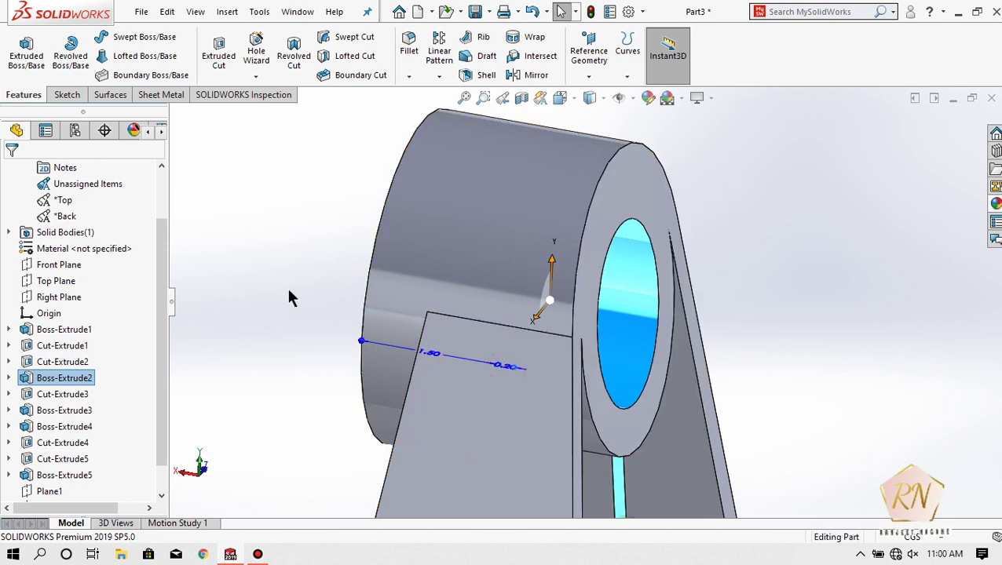
click(504, 367)
text(1.2)
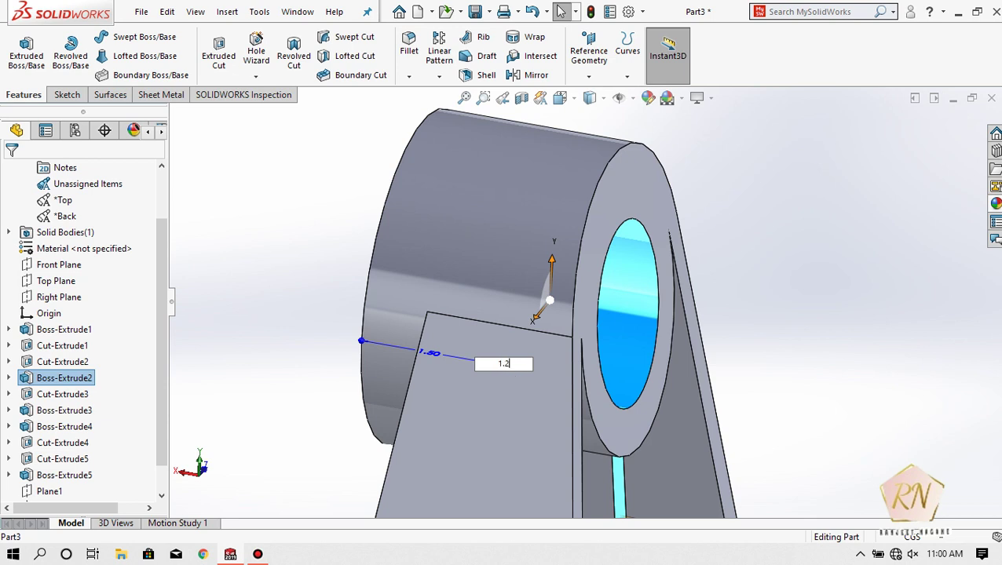
key(Return)
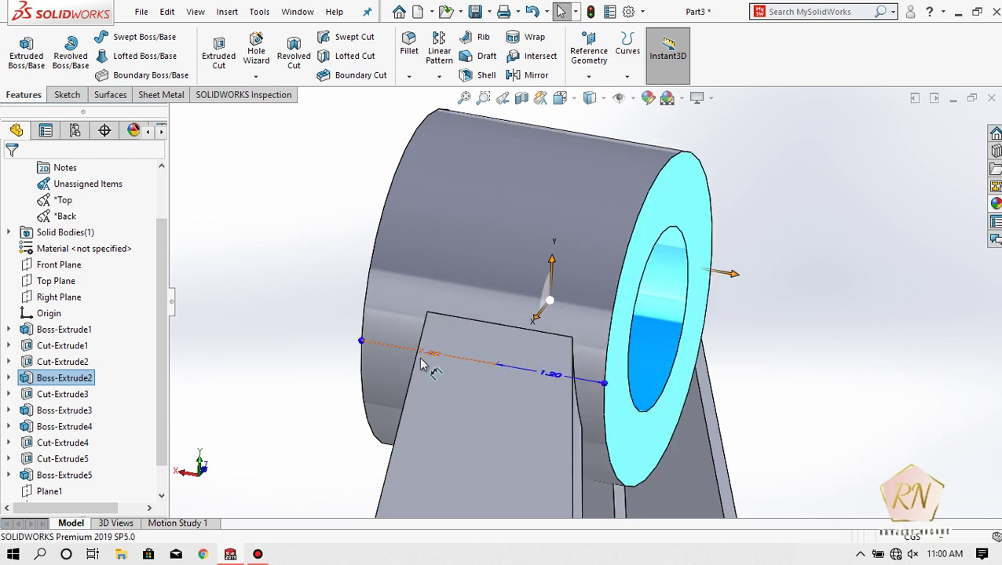
click(424, 356)
text(1.2)
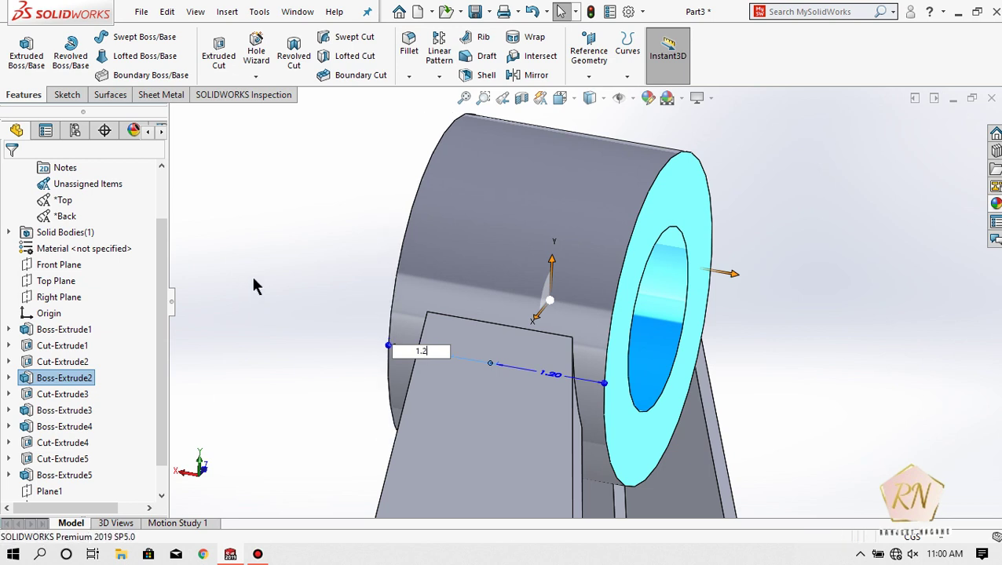
click(306, 271)
scroll(317, 267, up, 3)
scroll(318, 274, up, 3)
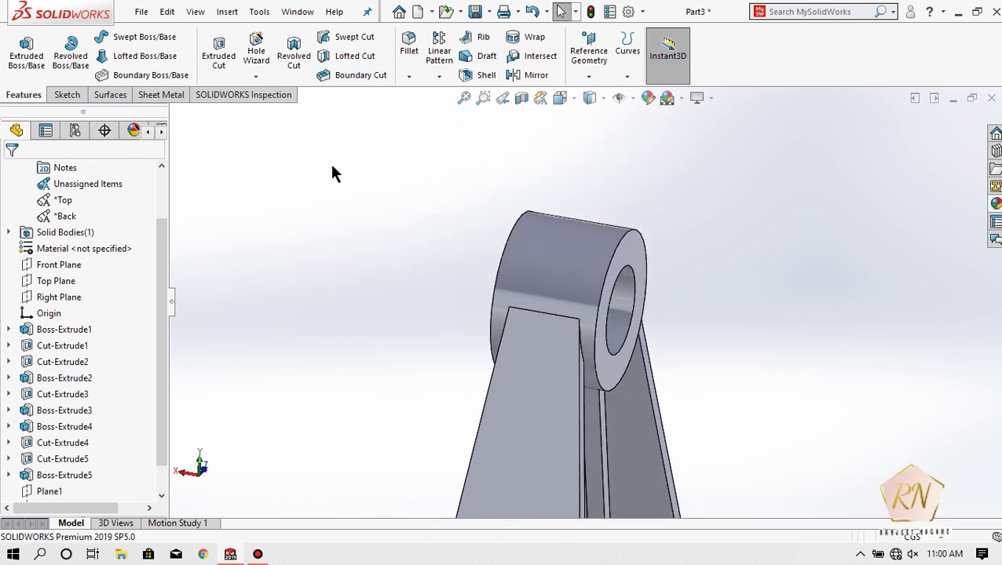
click(67, 94)
Start Sketch11 on the hub's end face, viewed normal to it
click(21, 46)
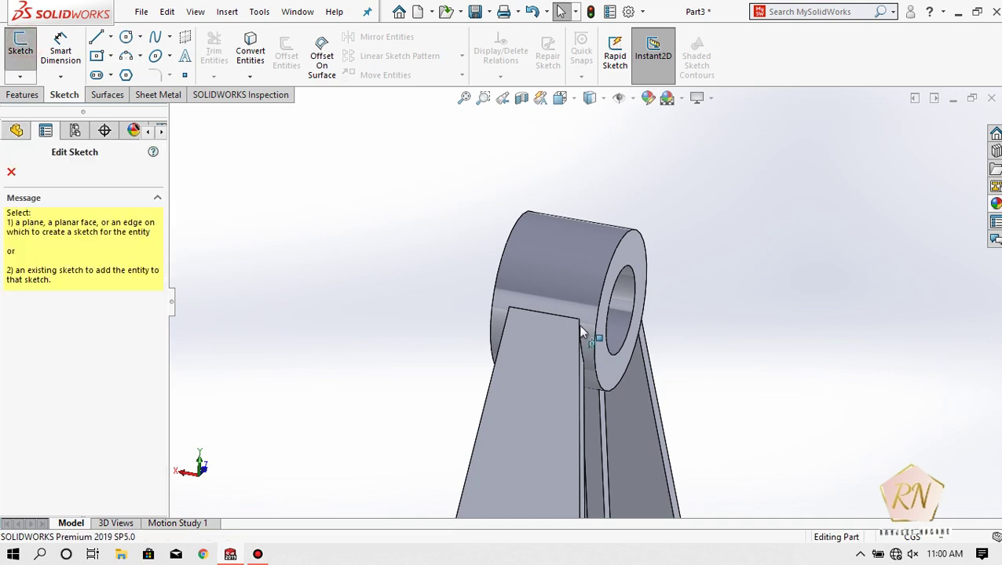
click(625, 253)
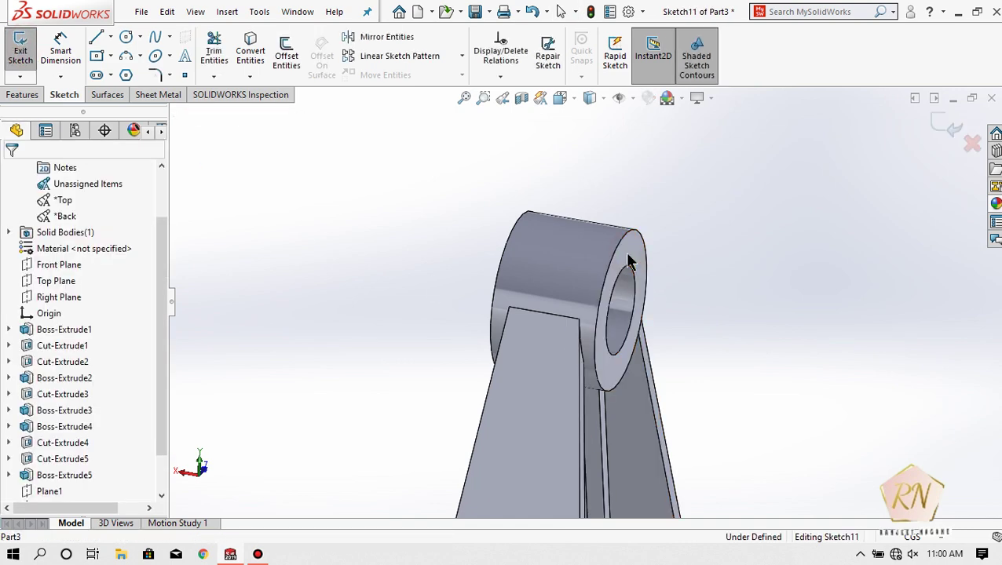
click(557, 97)
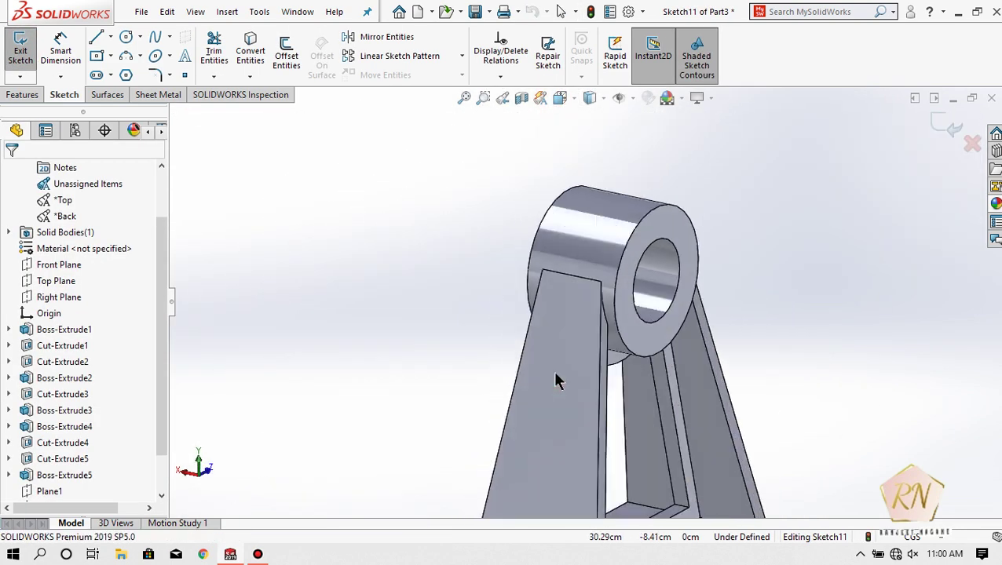
scroll(644, 130, down, 3)
scroll(644, 135, down, 2)
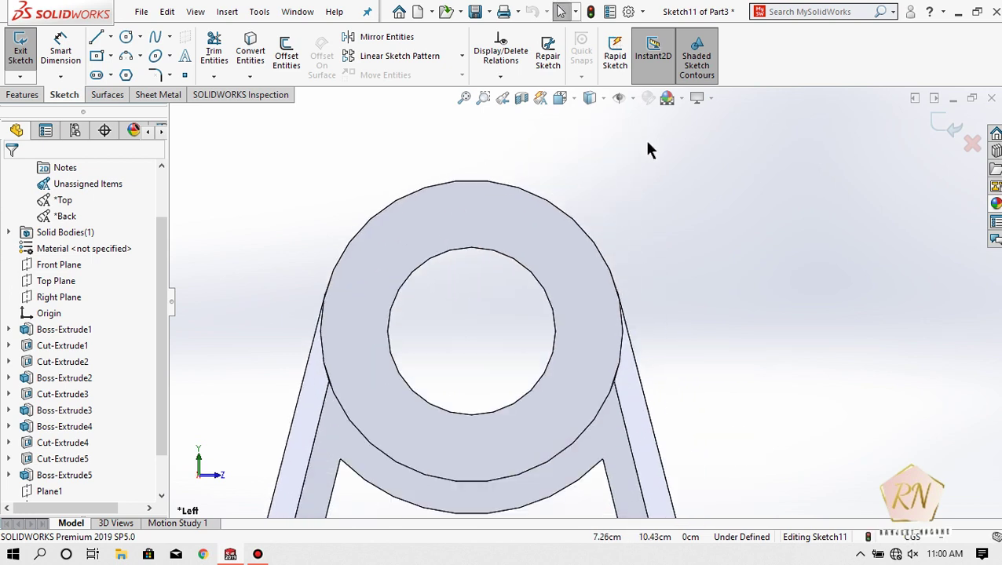
Draw a small circle, radius about 0.15, above the bore
click(127, 39)
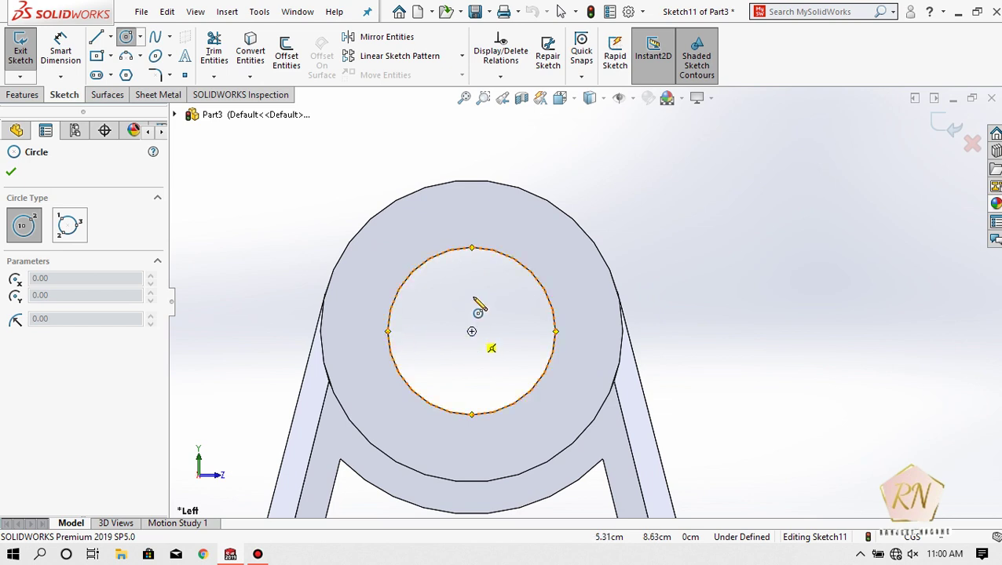
click(471, 216)
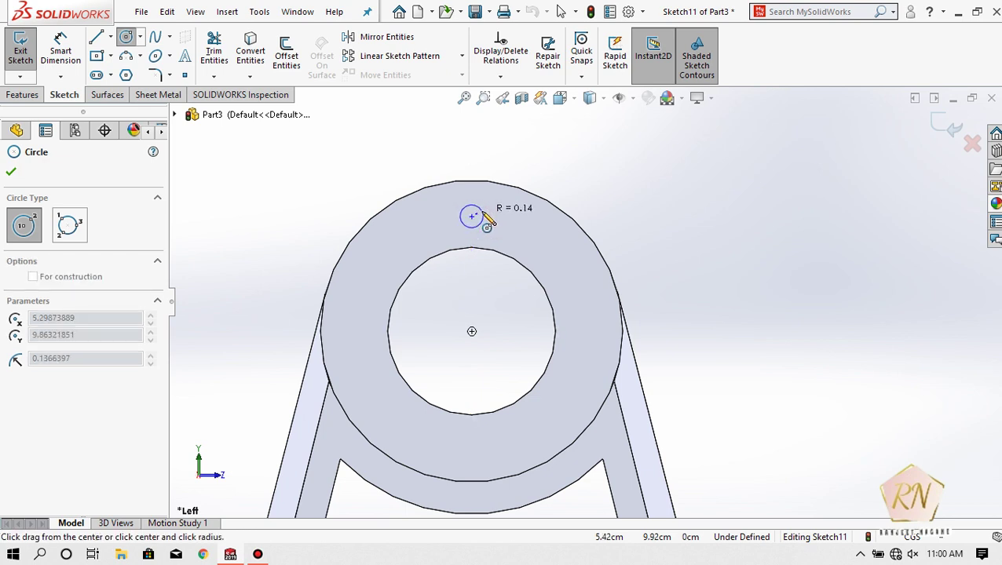
click(482, 212)
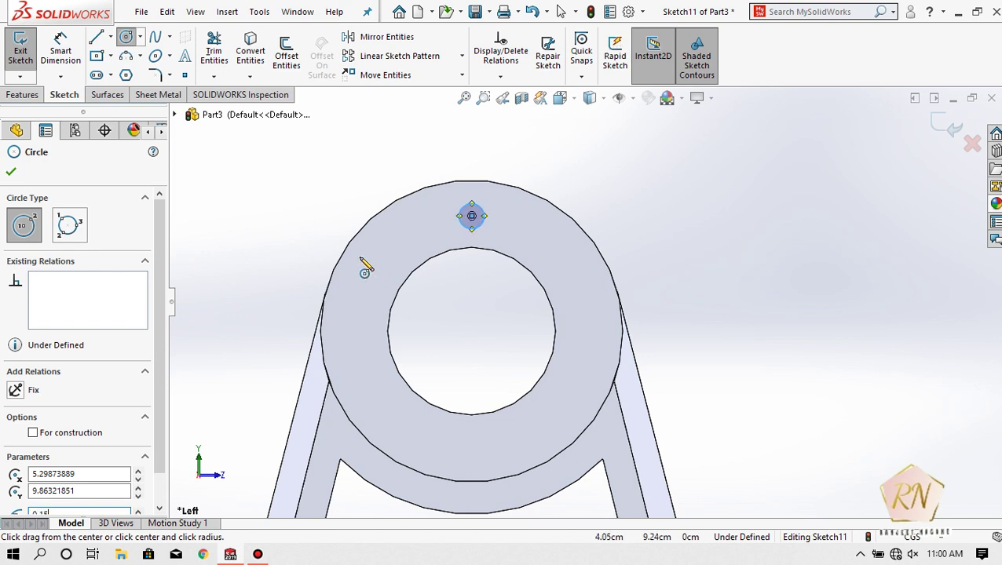
click(8, 172)
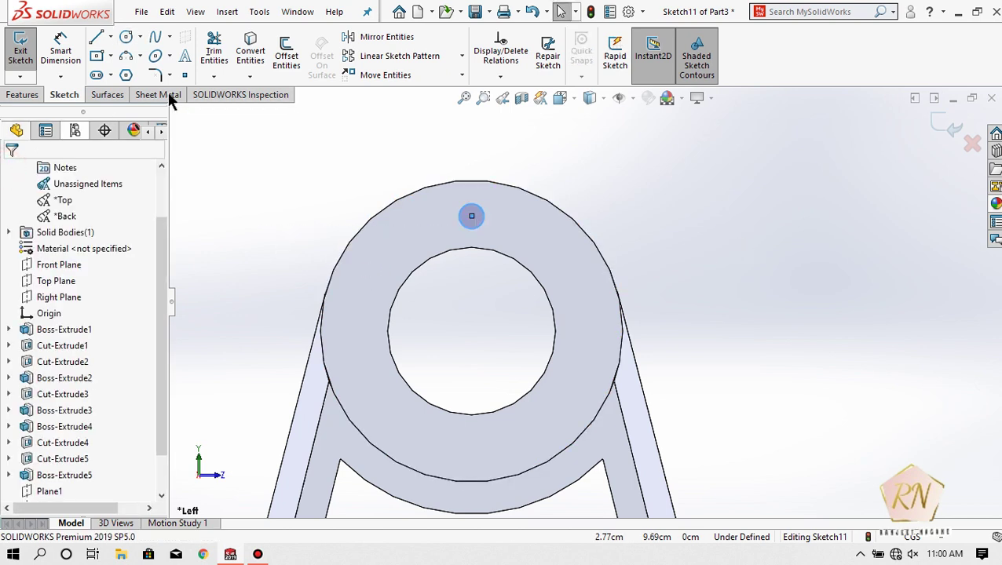
click(462, 56)
Circular-pattern the small circle into 8 instances around the bore centre
click(400, 92)
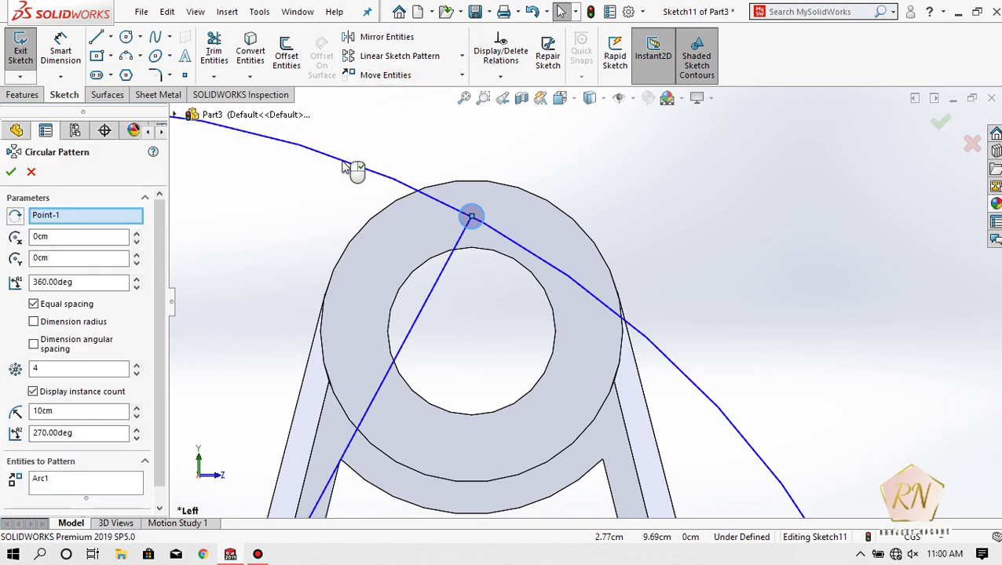
scroll(471, 305, up, 1)
scroll(474, 299, up, 3)
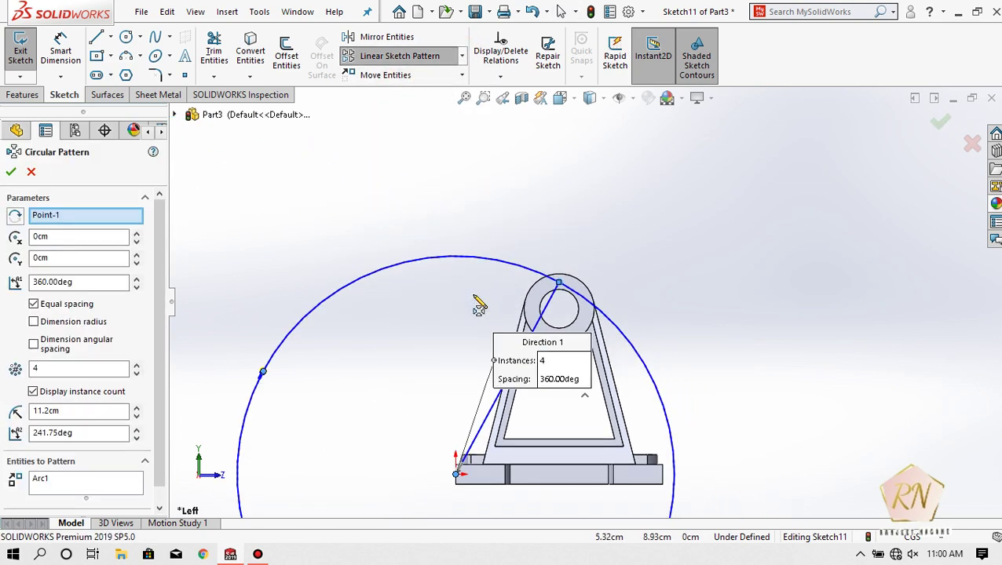
drag(475, 299, 478, 446)
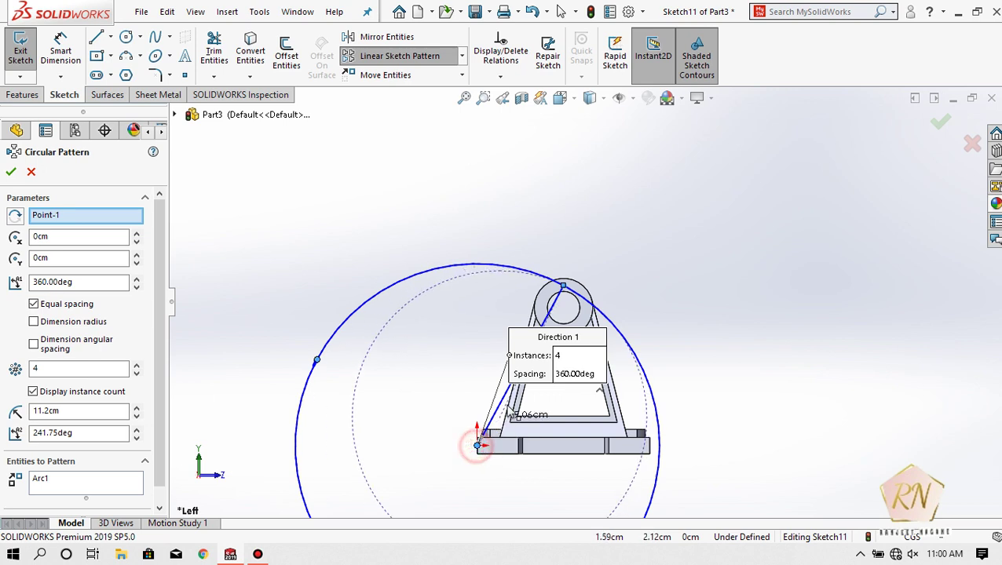
click(564, 310)
scroll(565, 298, down, 3)
scroll(566, 298, down, 3)
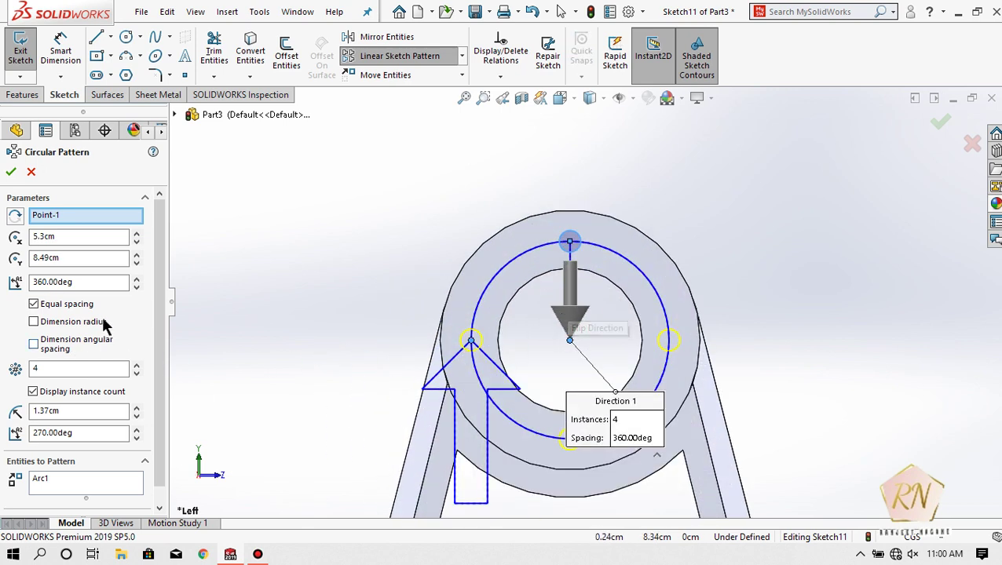
click(136, 365)
click(136, 365)
click(136, 365)
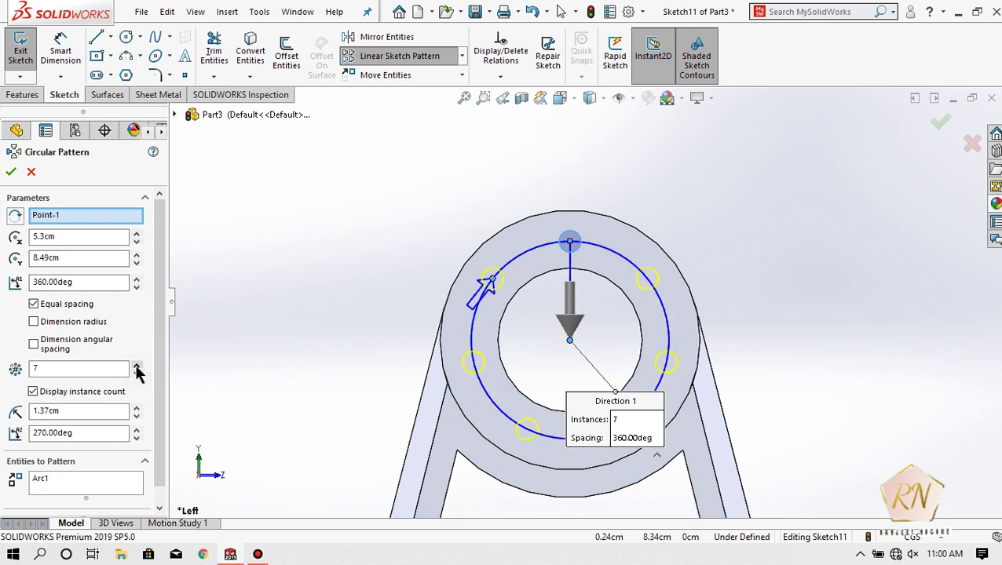
click(136, 364)
click(13, 171)
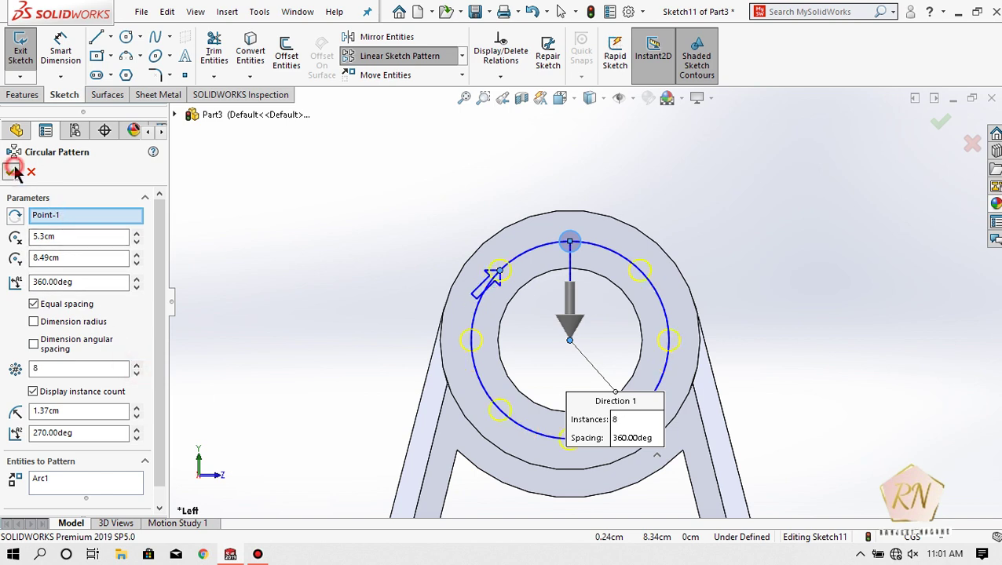
click(17, 95)
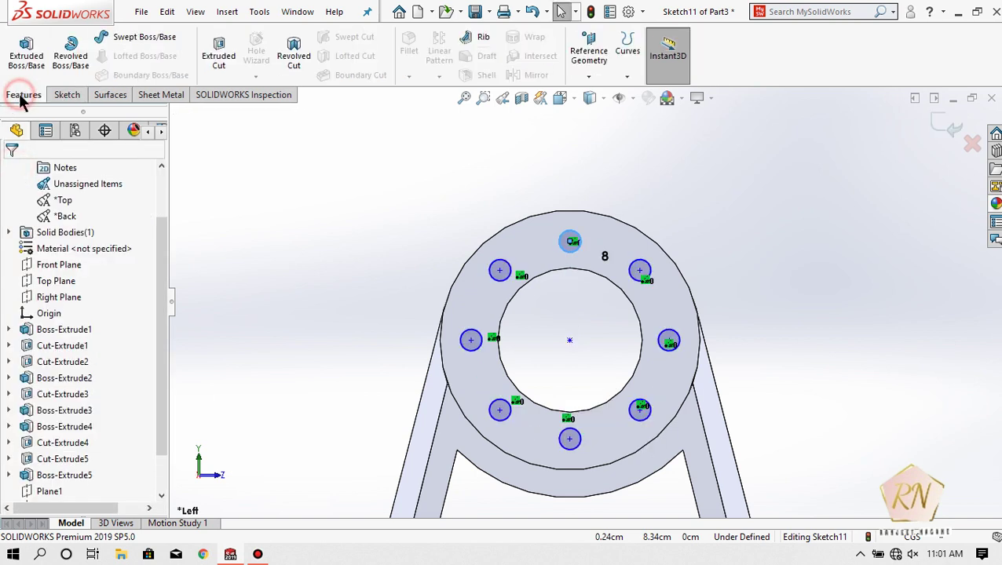
Cut the eight circles 4.00cm deep into the hub and zoom to fit the part
click(219, 56)
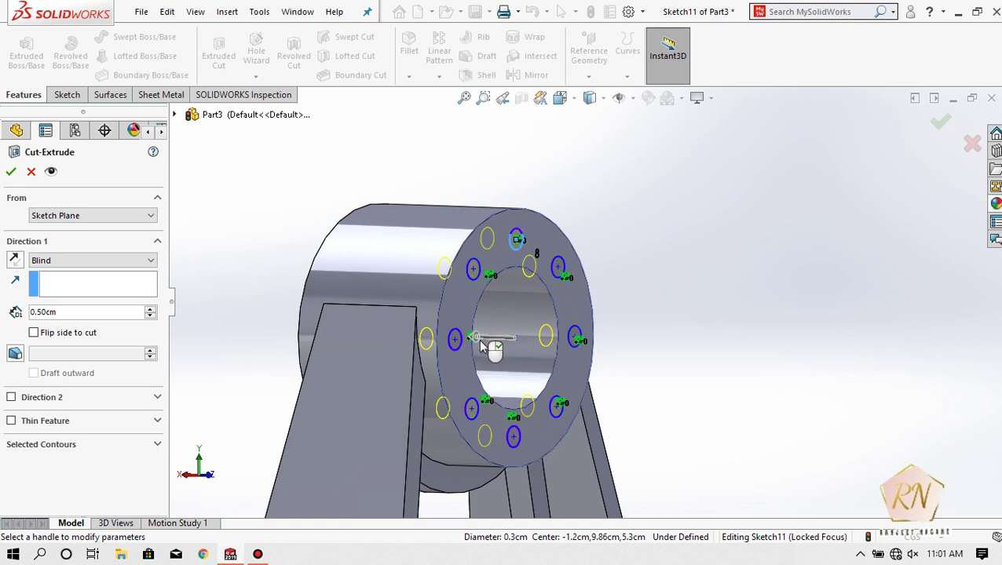
drag(473, 353, 287, 330)
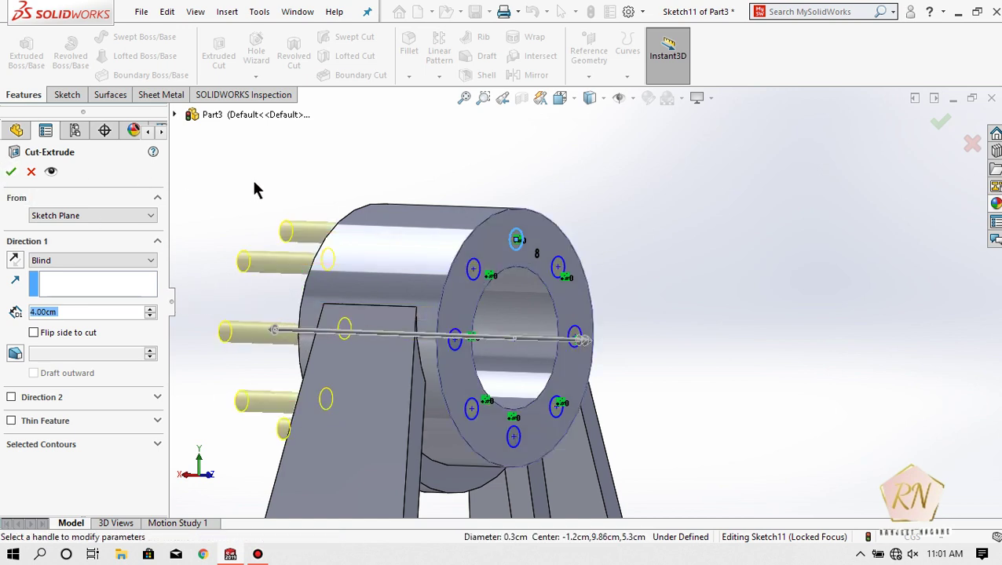
click(12, 175)
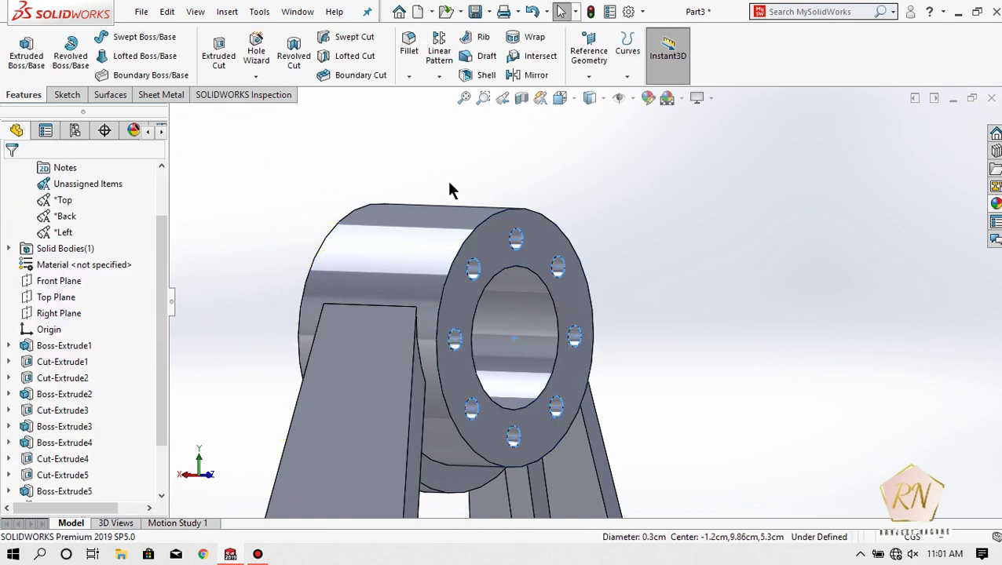
key(f)
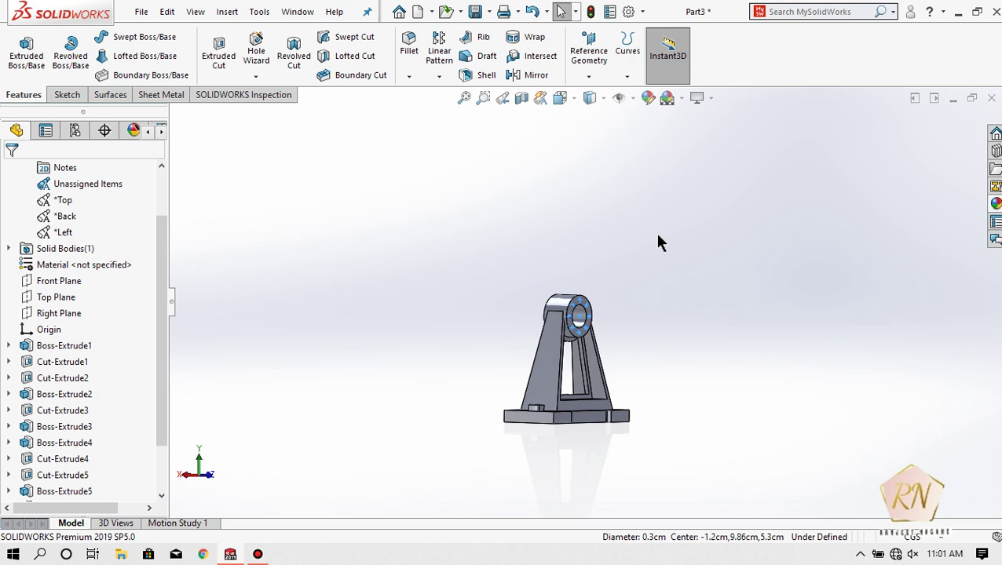
Begin a fillet on the first two inner corner edges of the frame
scroll(600, 342, down, 3)
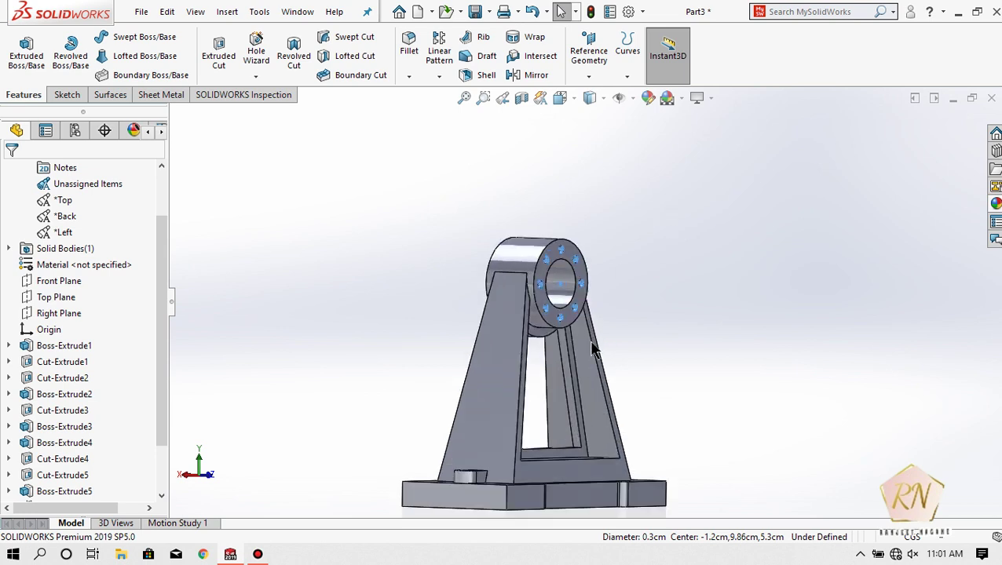
click(686, 292)
mouse_move(625, 232)
middle_down()
mouse_move(608, 310)
mouse_move(571, 305)
mouse_move(599, 286)
middle_up()
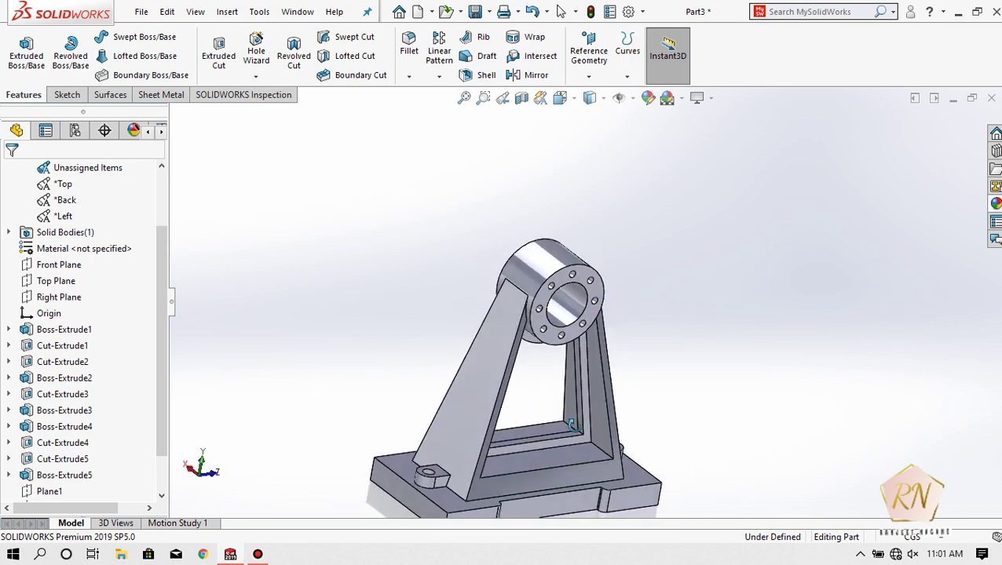
scroll(583, 390, down, 3)
click(409, 43)
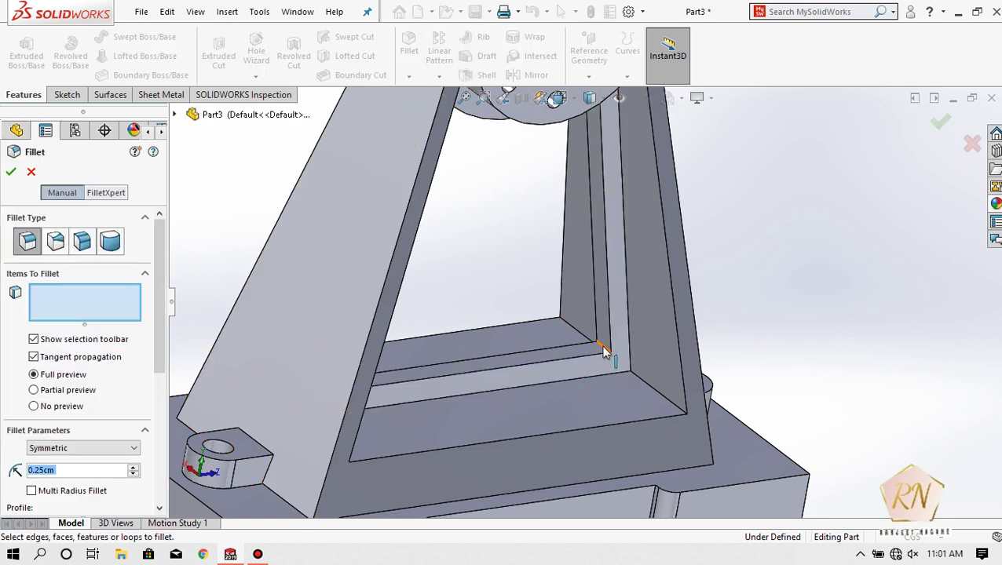
click(604, 352)
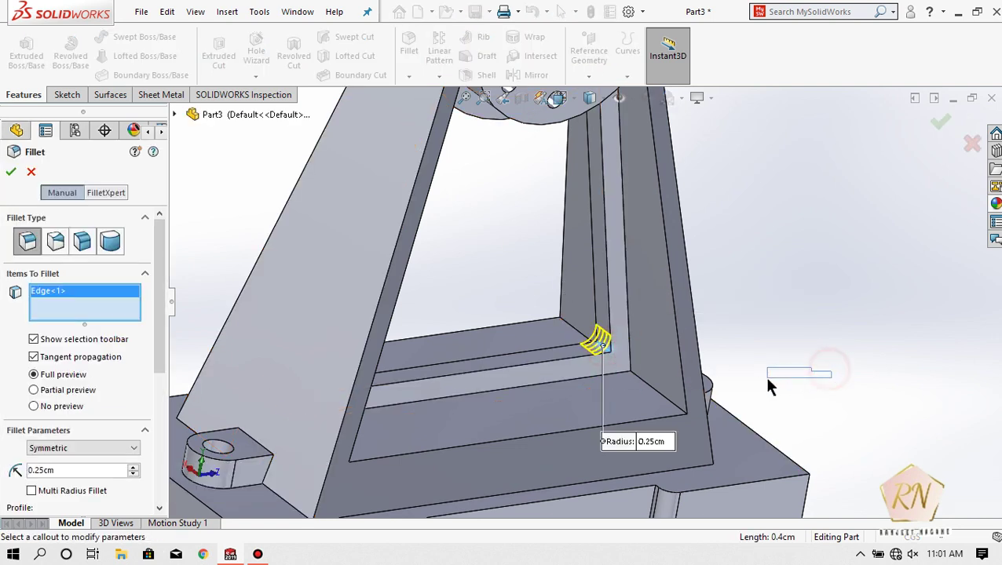
middle_drag(812, 355, 727, 370)
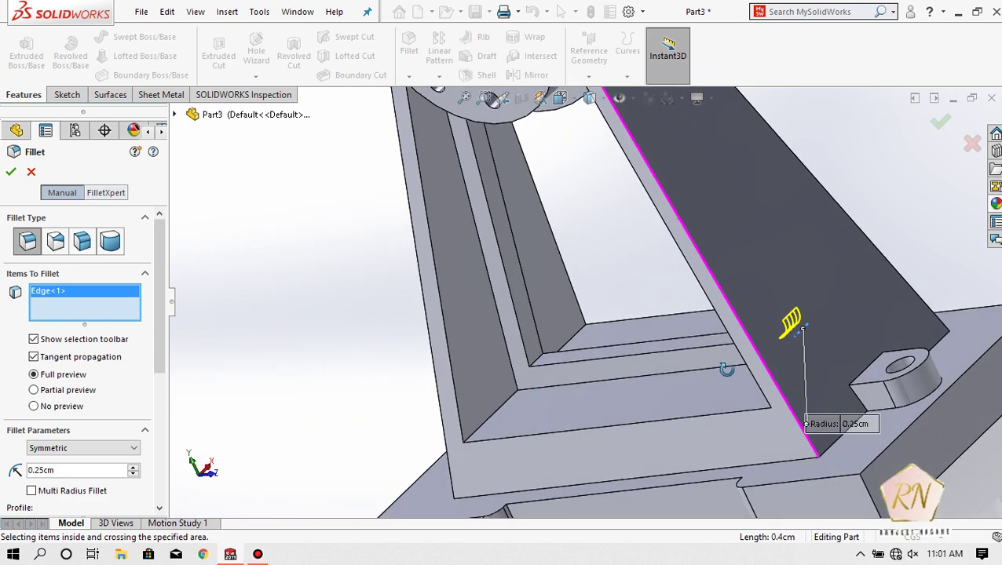
click(535, 358)
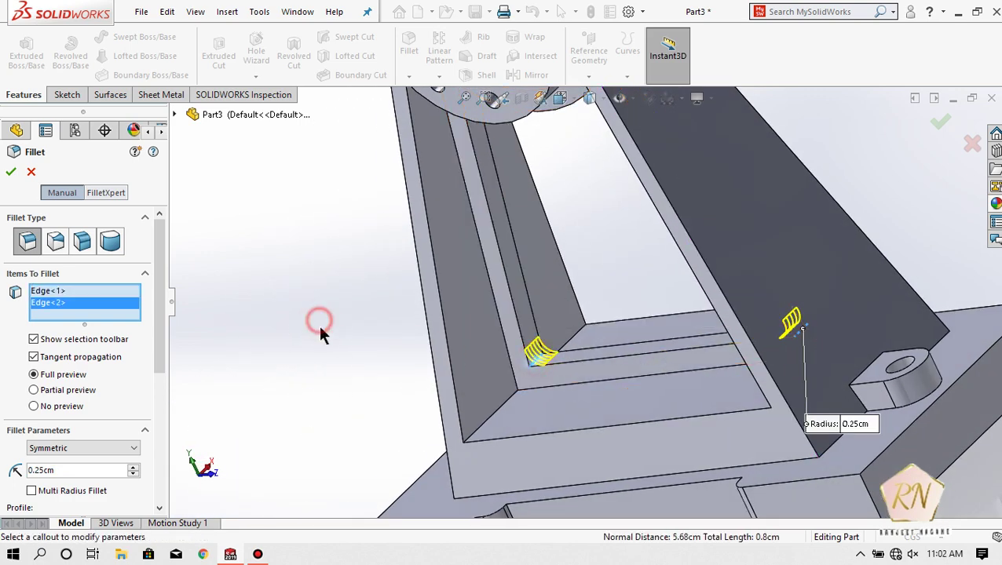
Add the remaining two inner corner edges and apply the fillet at 0.5 cm radius
middle_drag(347, 370, 351, 203)
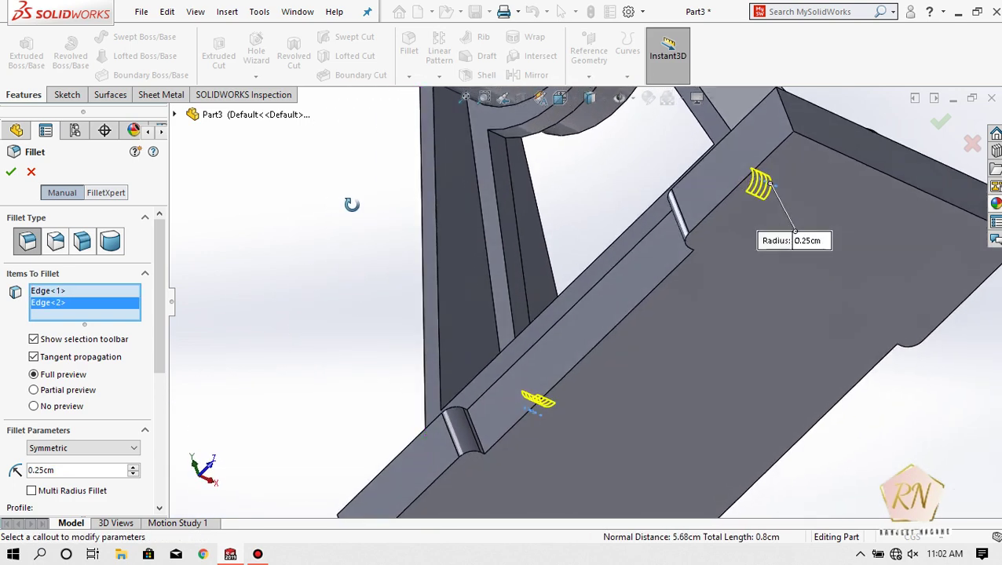
click(507, 163)
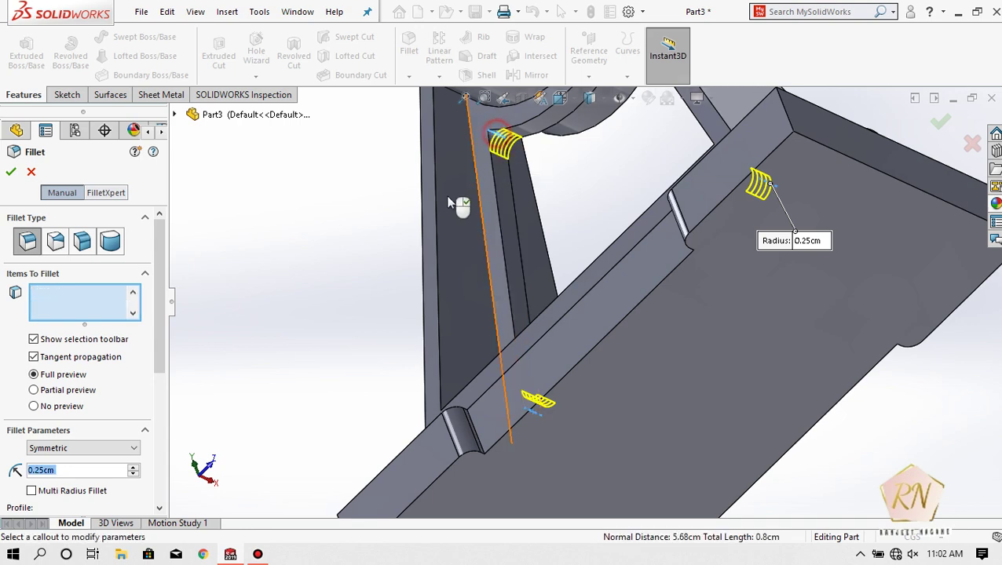
mouse_move(328, 240)
middle_down()
mouse_move(382, 139)
mouse_move(380, 110)
middle_up()
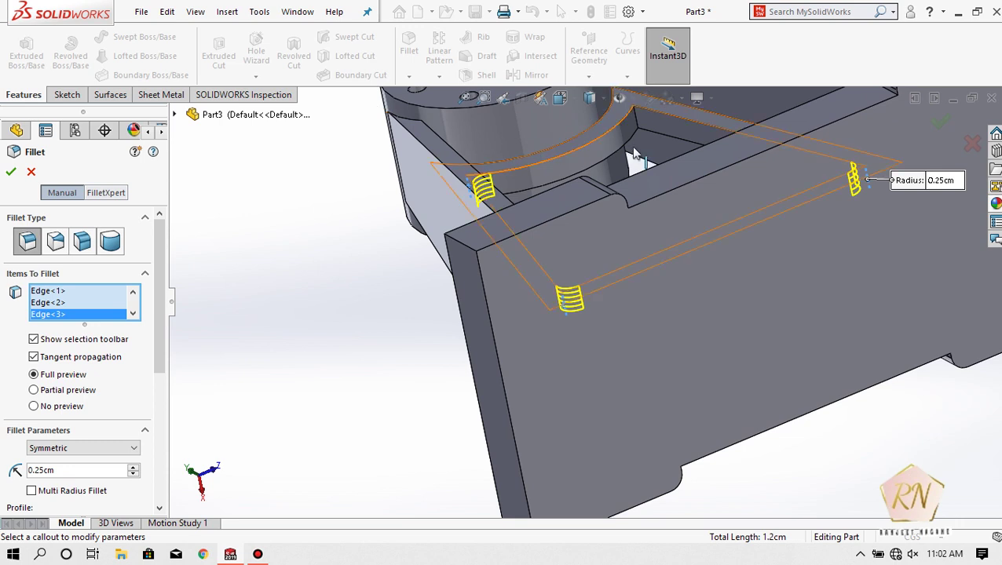
click(636, 120)
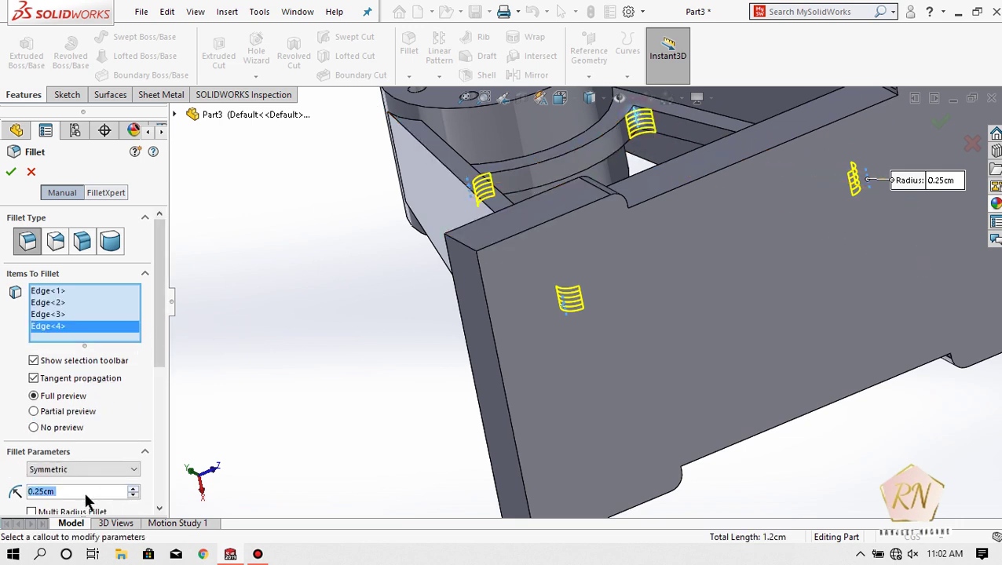
text(1)
key(Return)
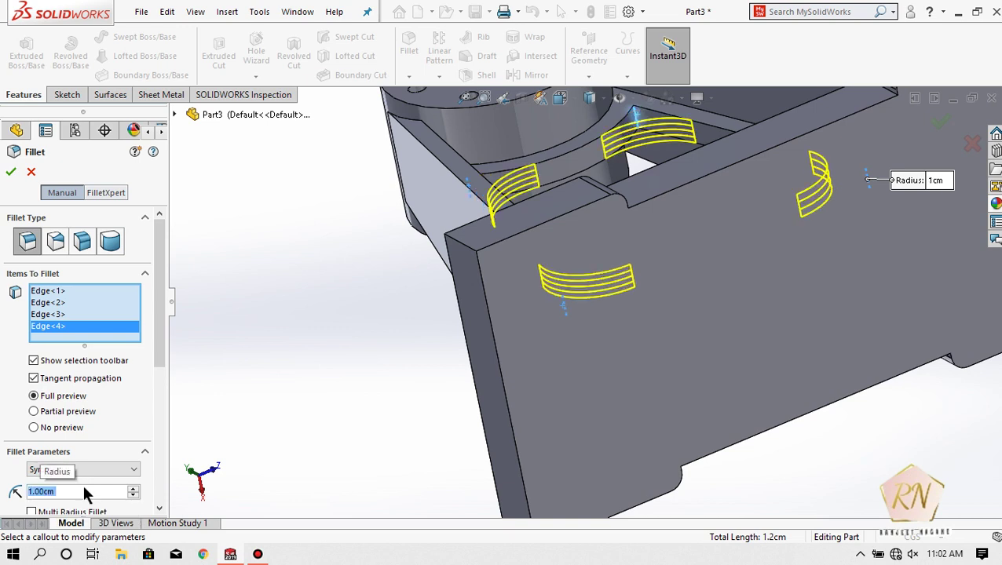
text(0.5)
key(Return)
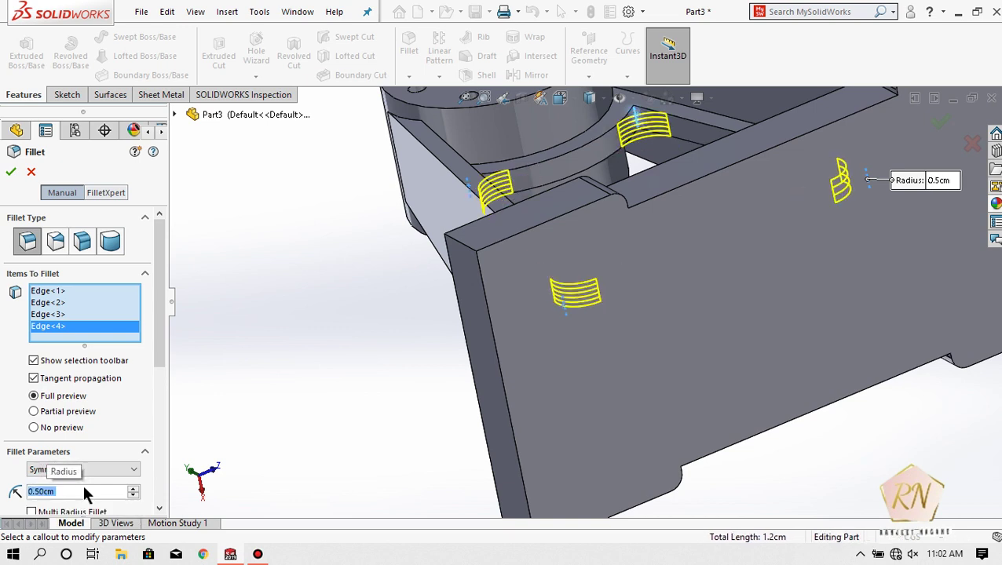
click(11, 172)
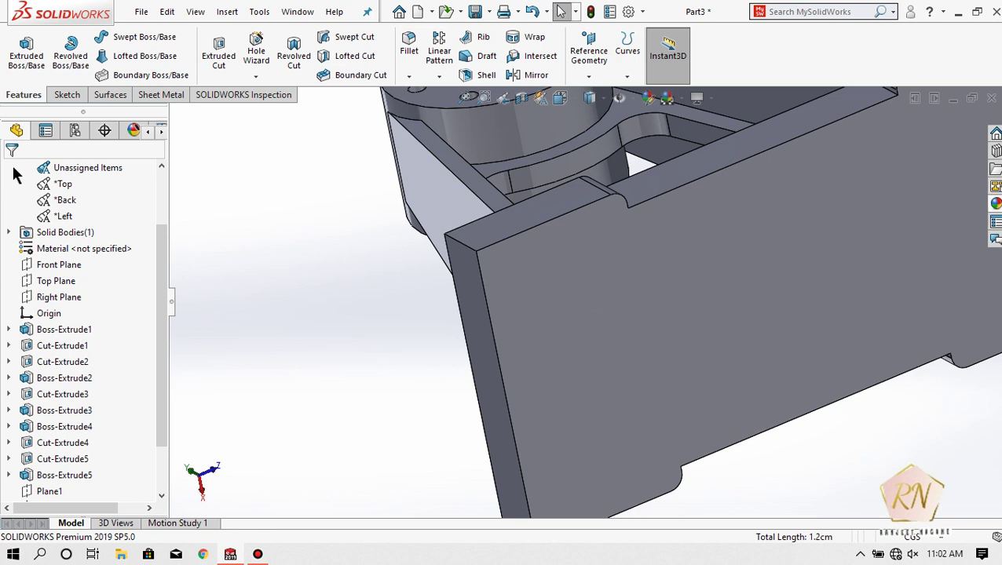
Orbit and zoom in close on the bracket's frame opening and base
middle_drag(196, 169, 492, 151)
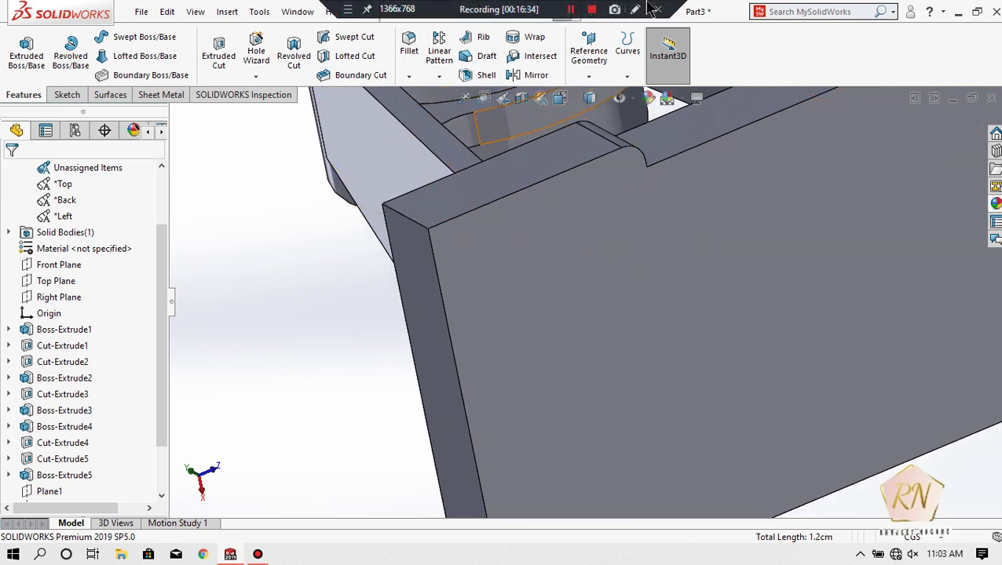
click(372, 280)
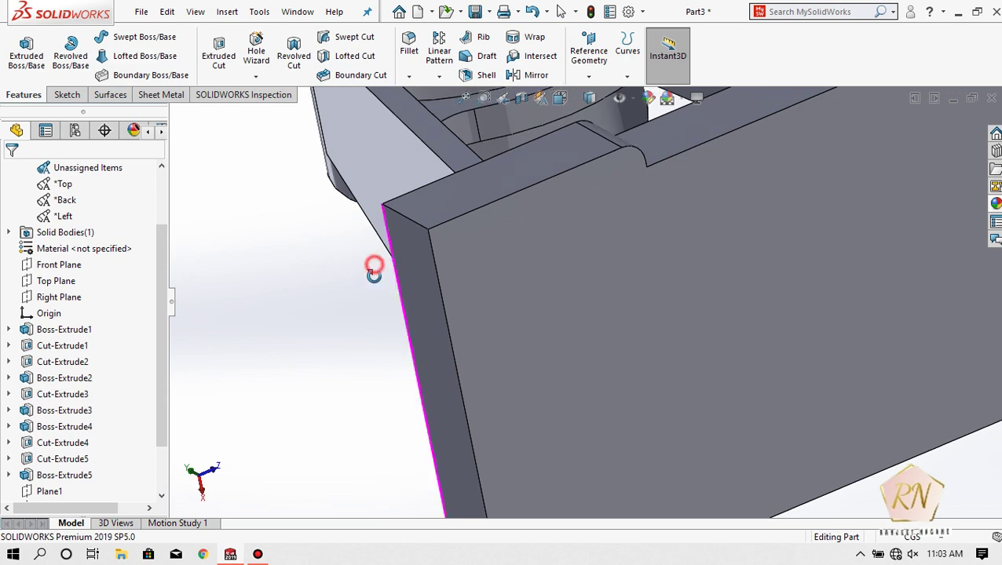
middle_drag(372, 280, 433, 347)
scroll(433, 347, up, 1)
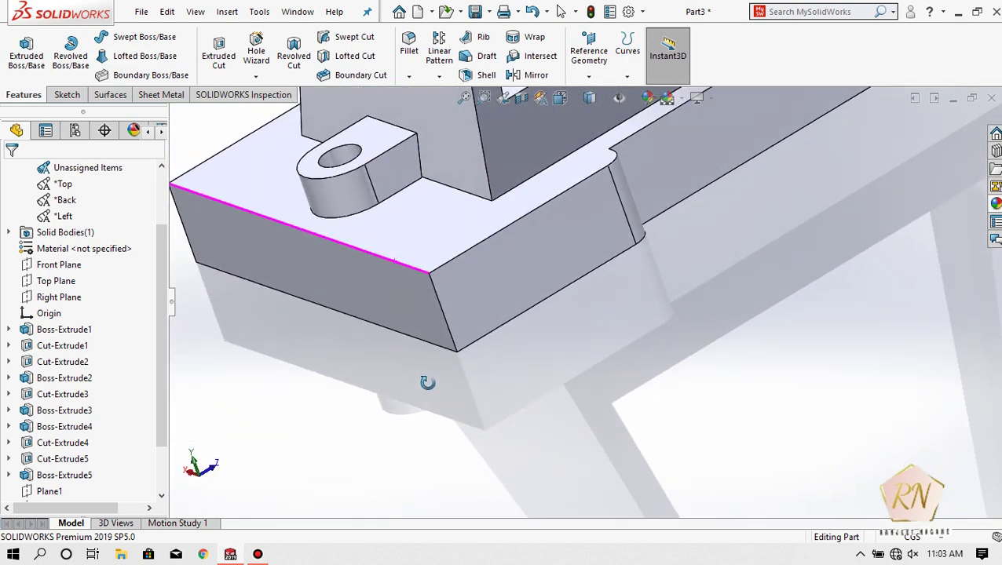
scroll(425, 380, up, 1)
scroll(440, 370, up, 2)
middle_drag(583, 333, 590, 346)
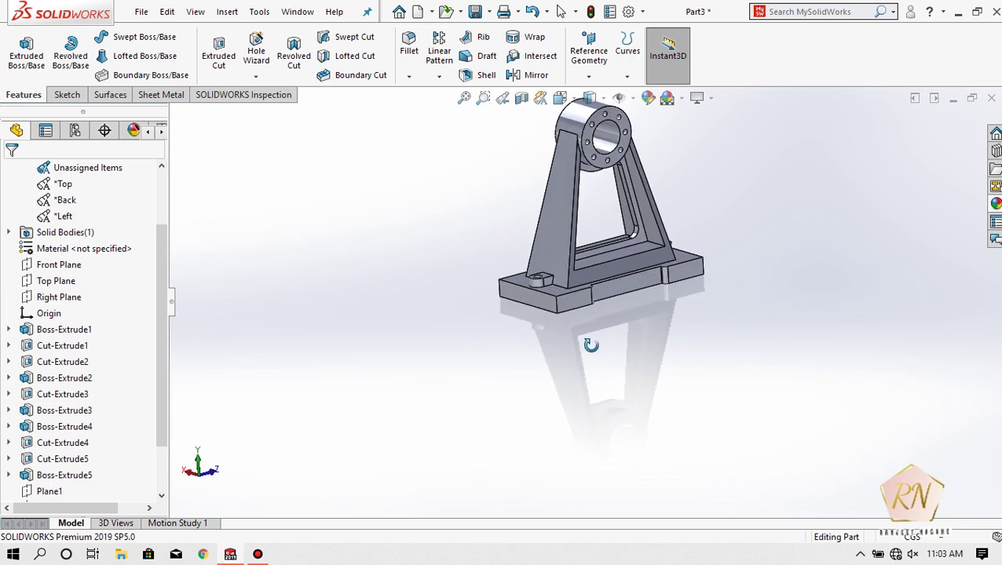
scroll(666, 232, down, 2)
scroll(666, 230, down, 2)
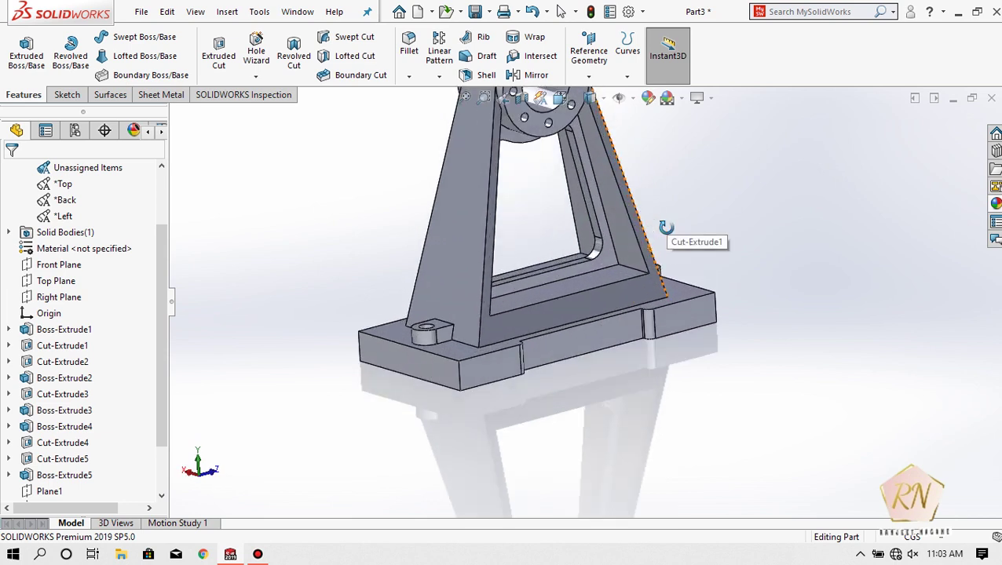
scroll(666, 228, down, 2)
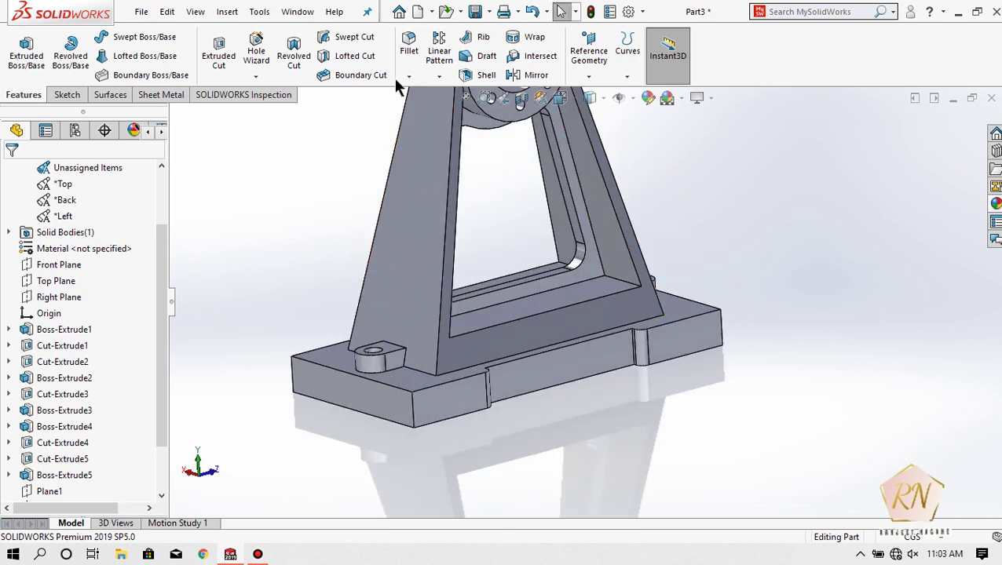
click(409, 43)
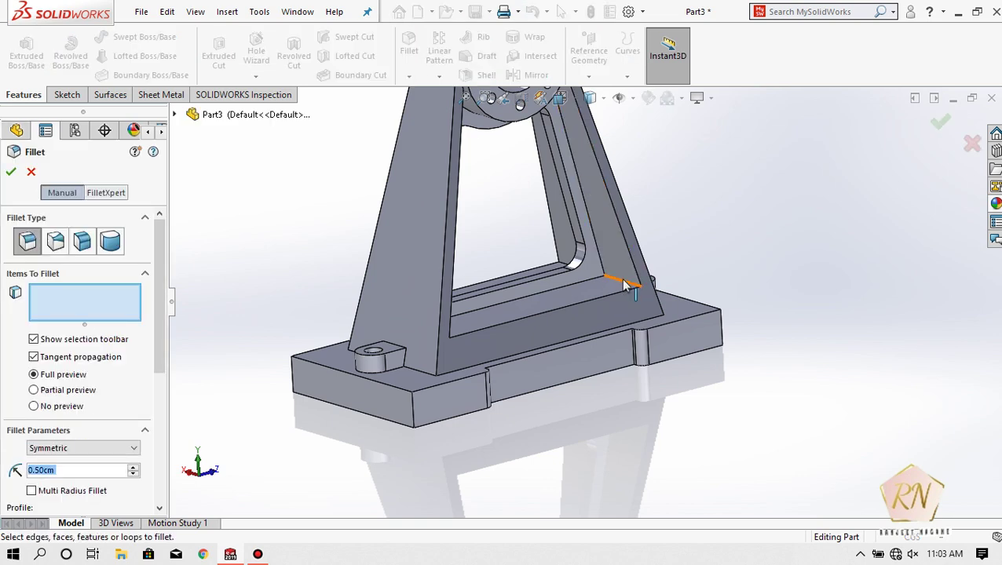
Fillet four inner edges at the bottom of the frame opening with 0.5 cm radius
key(Escape)
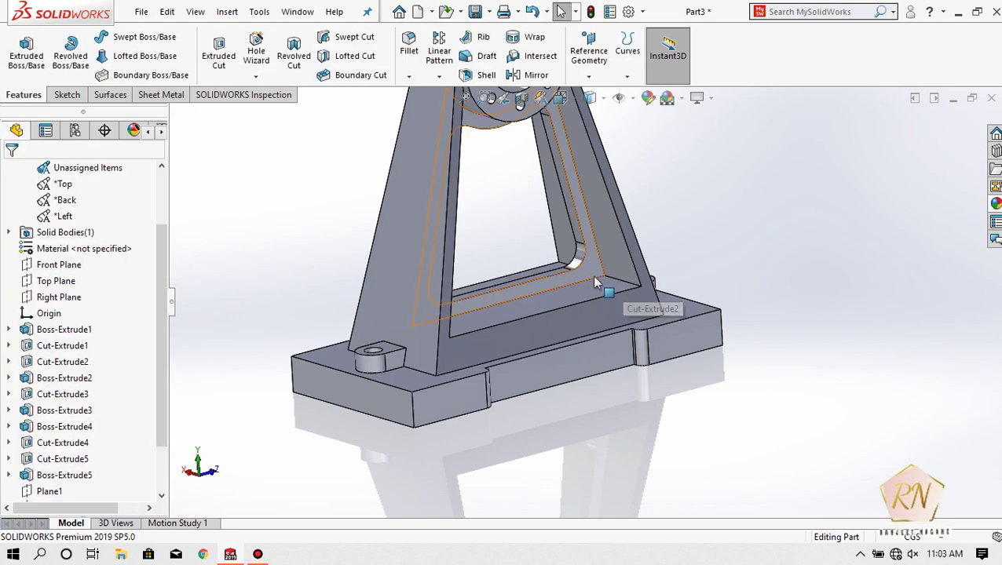
click(409, 43)
click(620, 280)
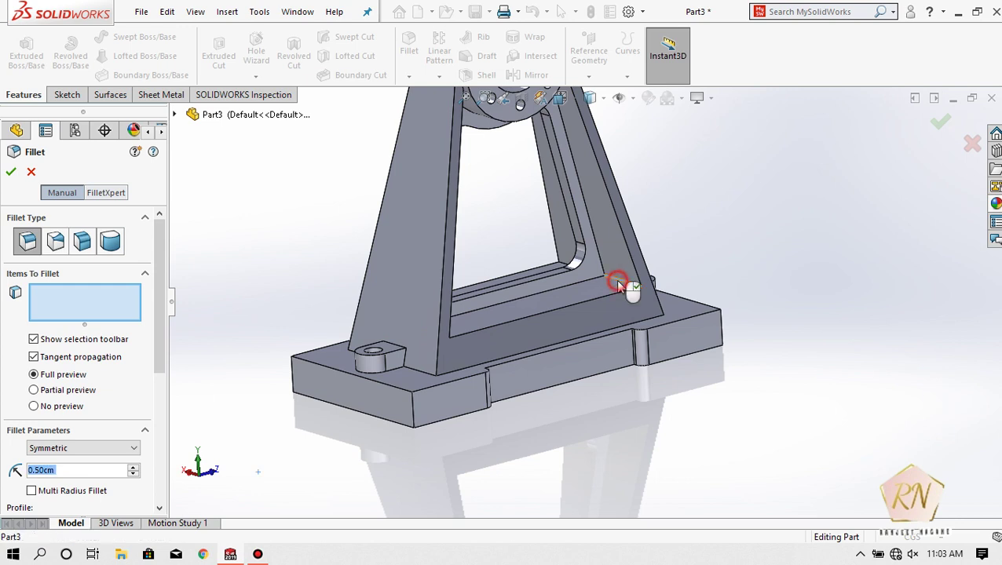
click(566, 269)
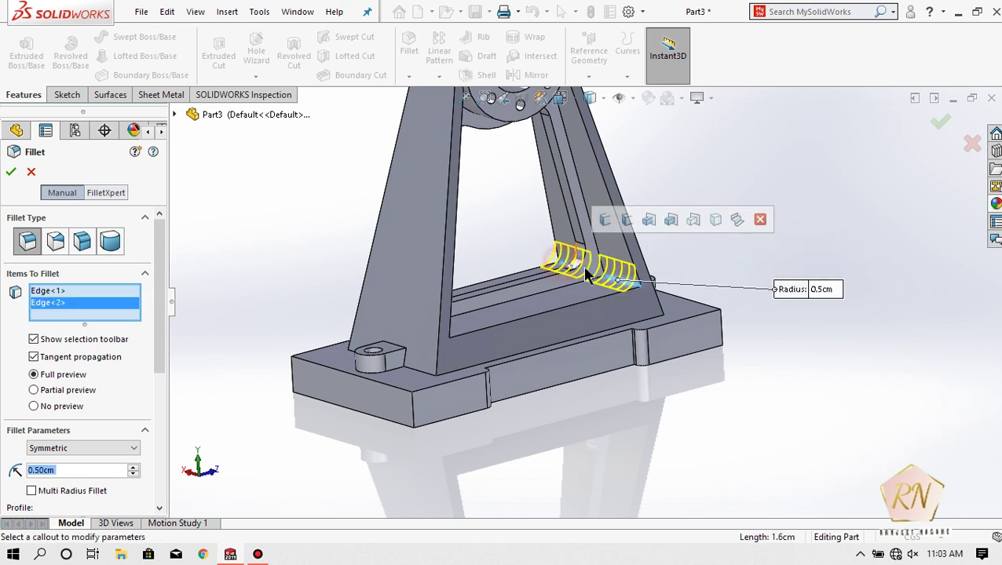
click(445, 343)
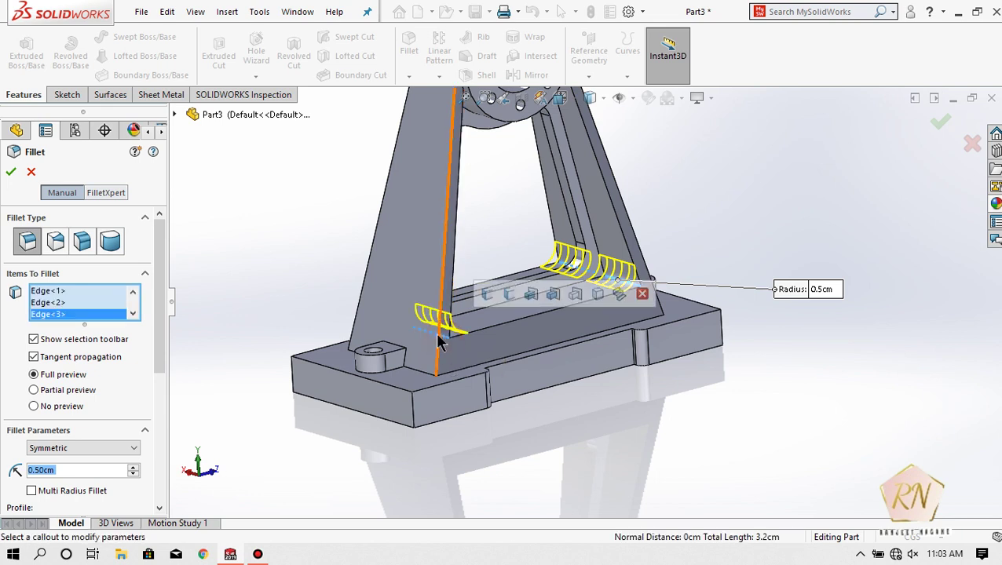
click(380, 319)
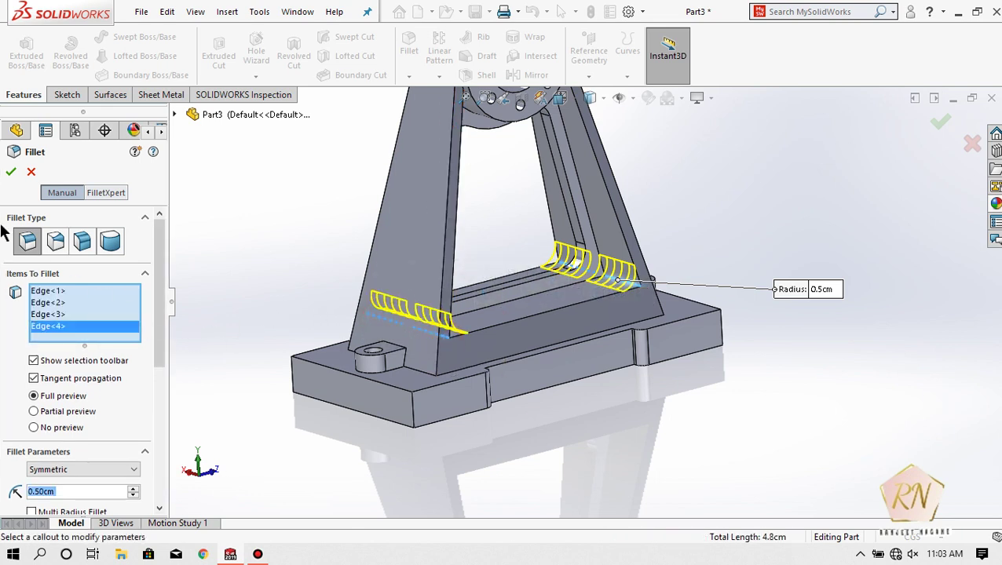
click(11, 174)
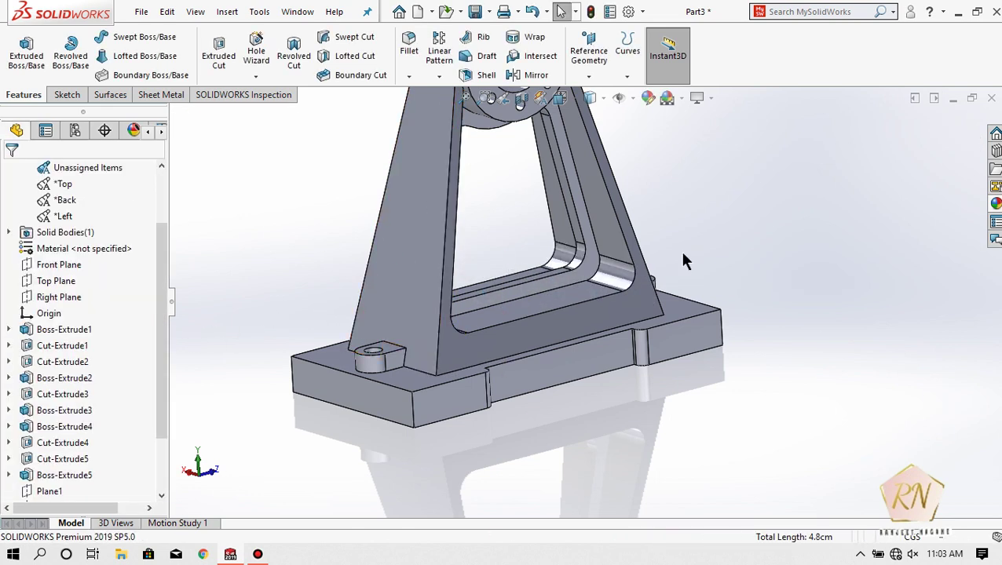
Zoom out and begin editing the part's appearance
scroll(752, 262, up, 2)
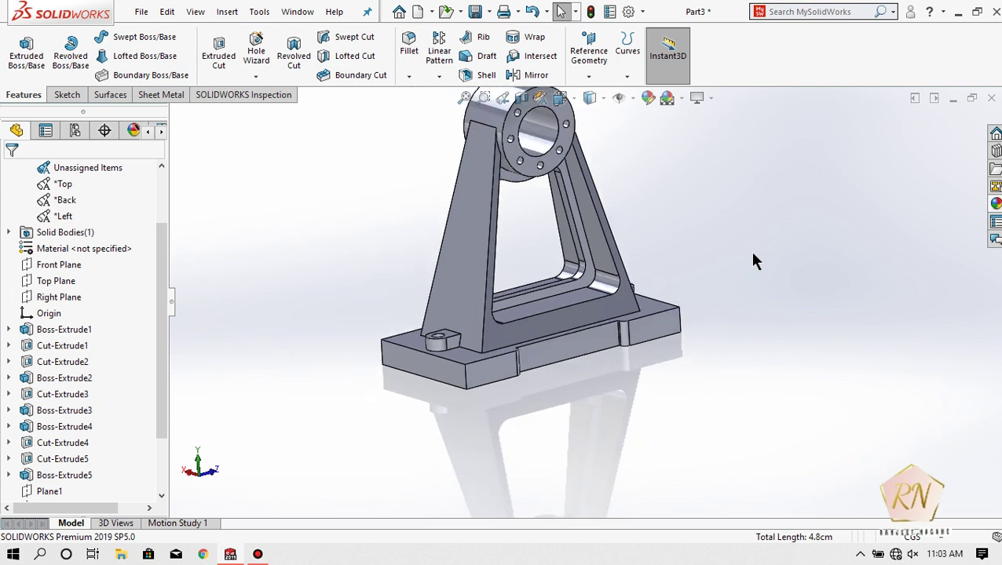
scroll(752, 261, up, 2)
scroll(542, 145, down, 1)
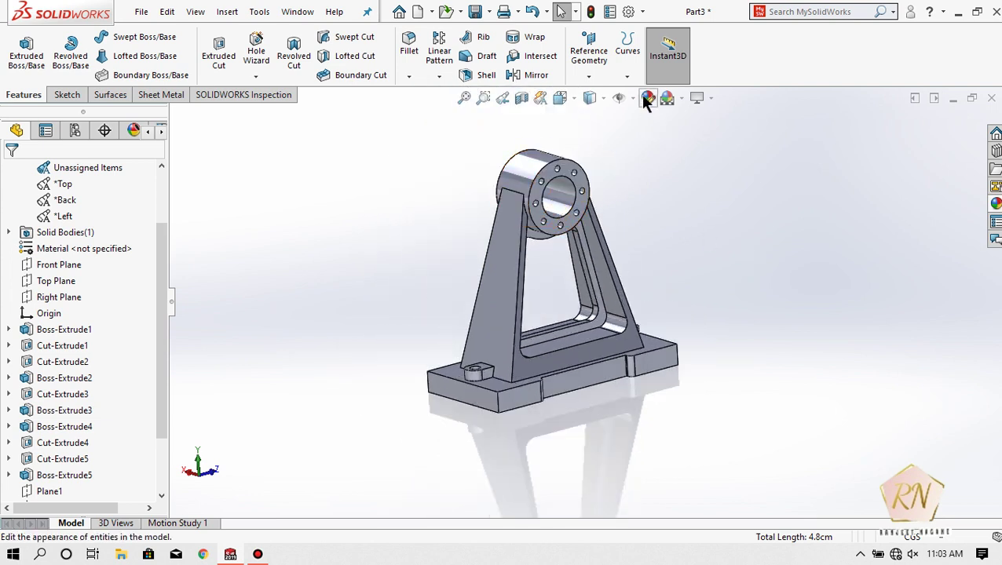
click(644, 99)
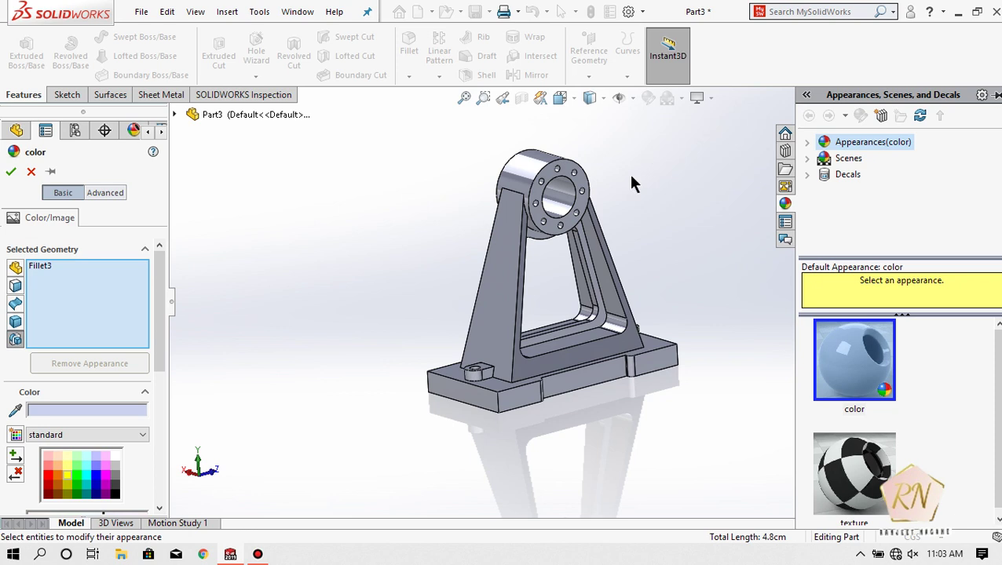
Remove Fillet3 from the selection, box-select the whole bracket and colour it red
click(57, 475)
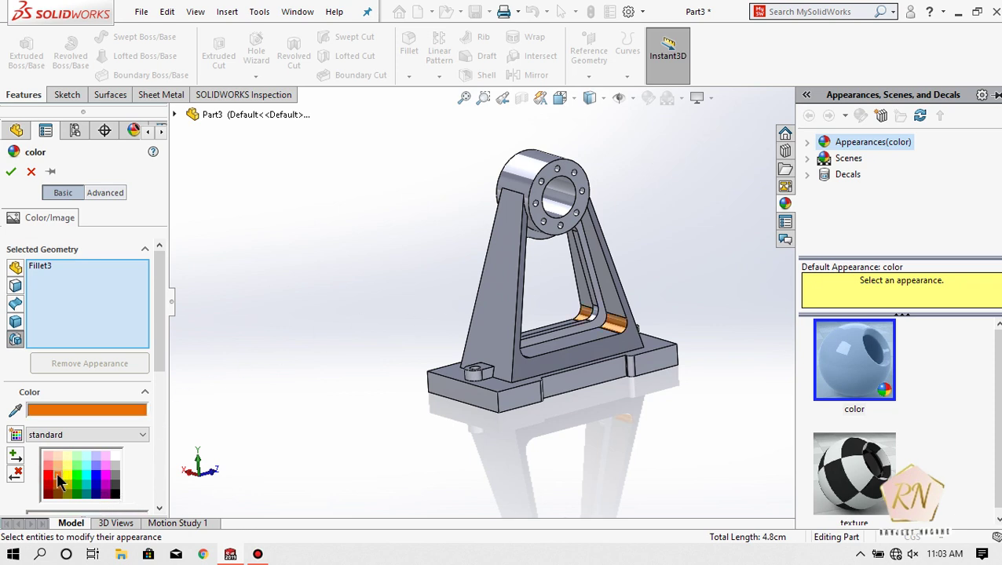
right_click(44, 268)
click(74, 294)
drag(786, 457, 407, 145)
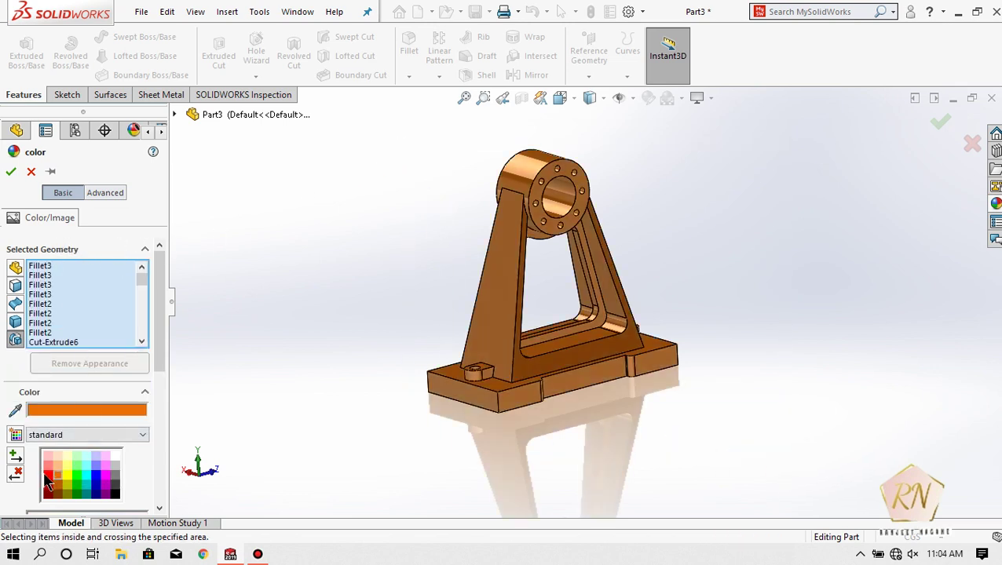
click(47, 476)
click(10, 171)
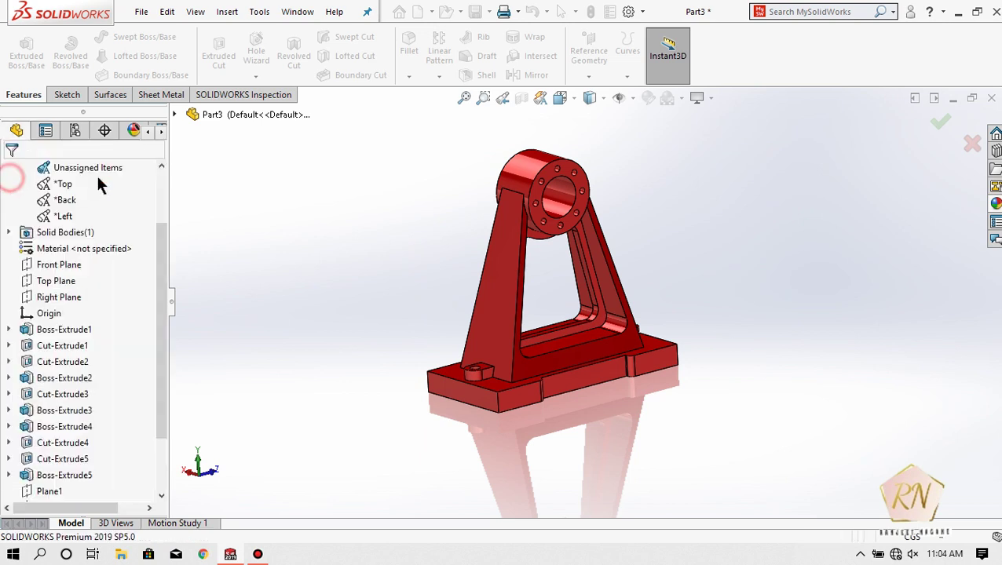
scroll(526, 169, down, 1)
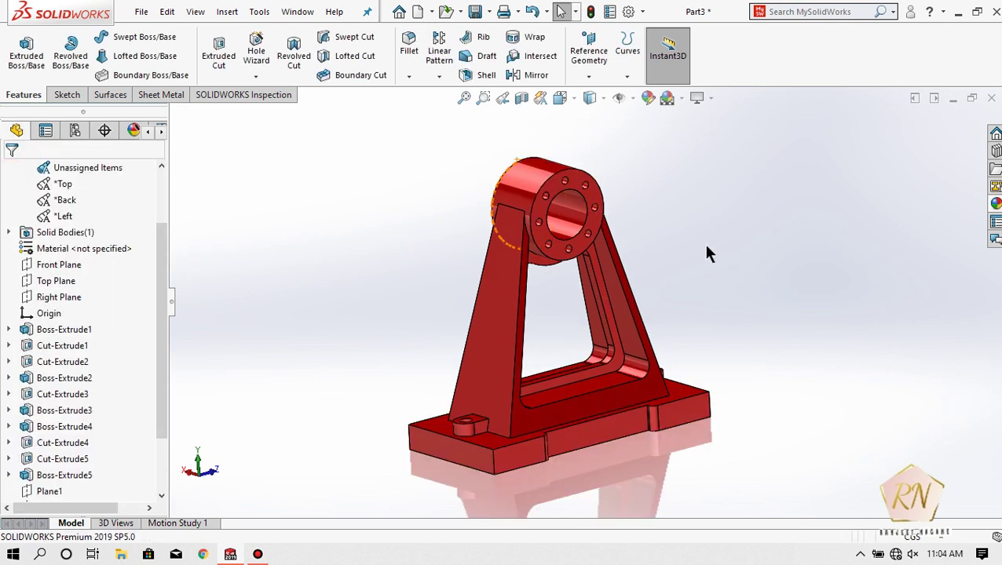